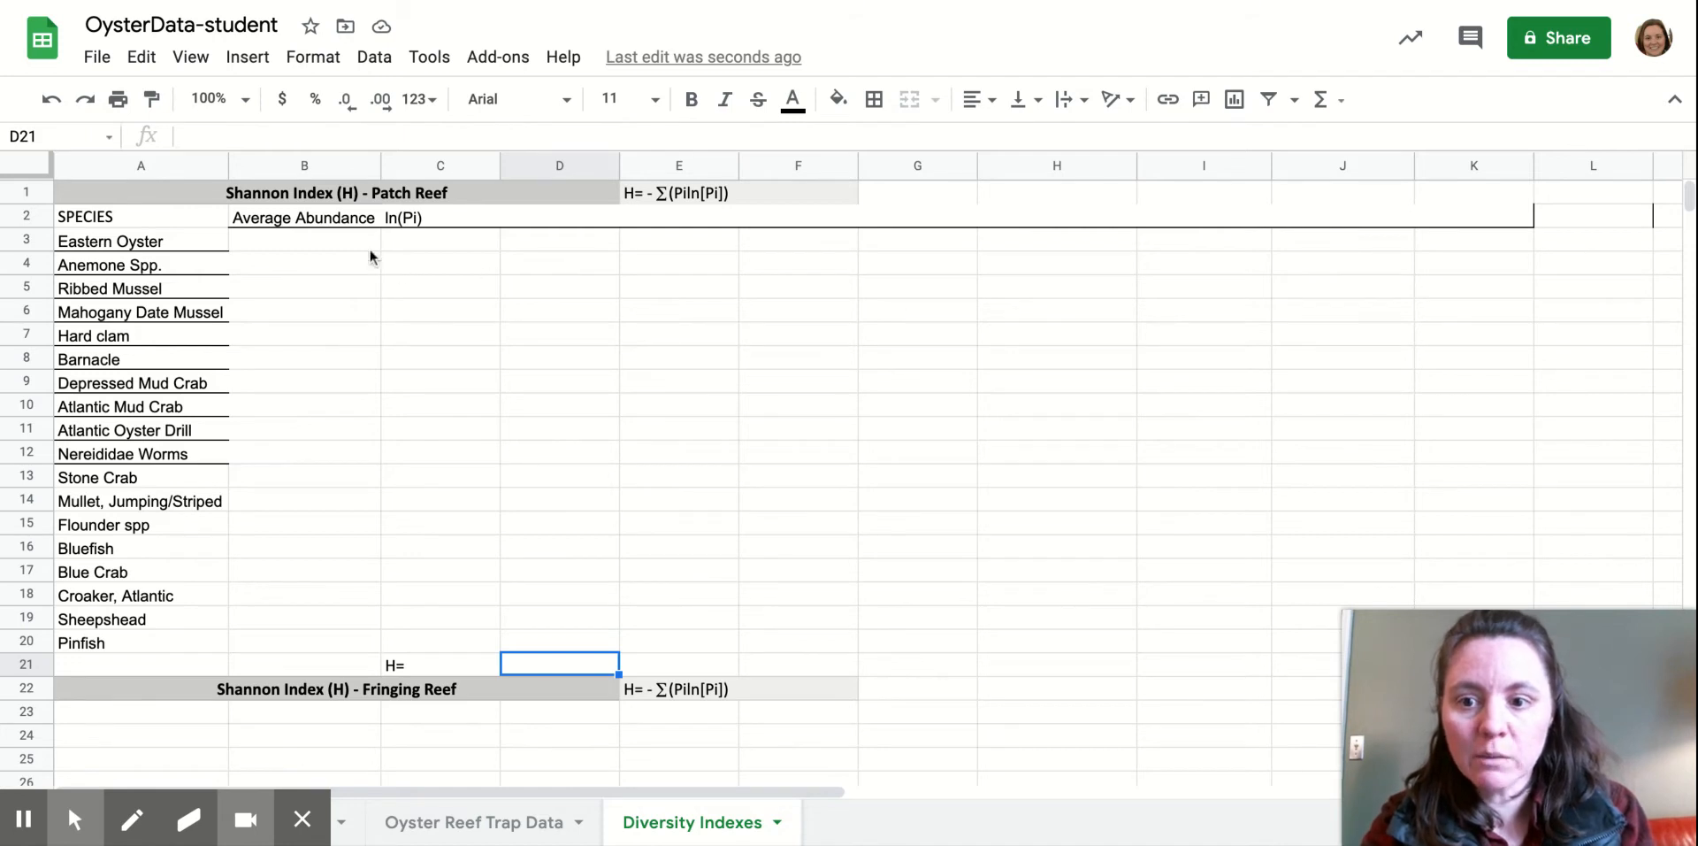
Widen column B so the full 'Average Abundance (Pi)' heading is visible.
{"action": "left_click_drag", "start_coordinate": [381, 168], "coordinate": [409, 169]}
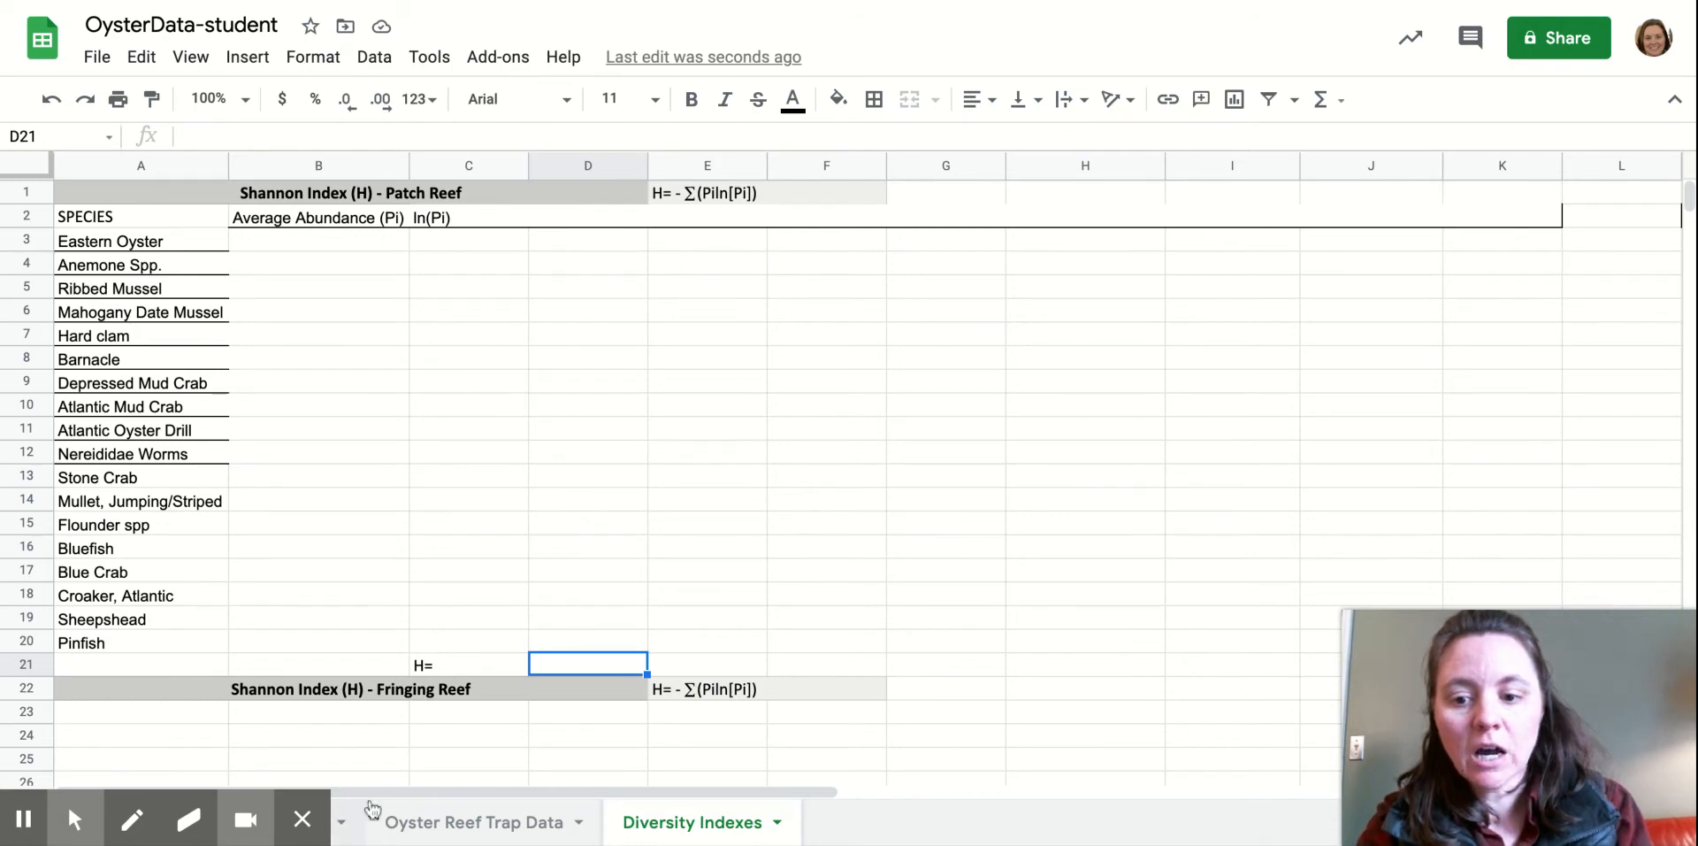
On Oyster Reef Trap Data, label A14 'Average' and start a formula in B14.
{"action": "left_click", "coordinate": [461, 824]}
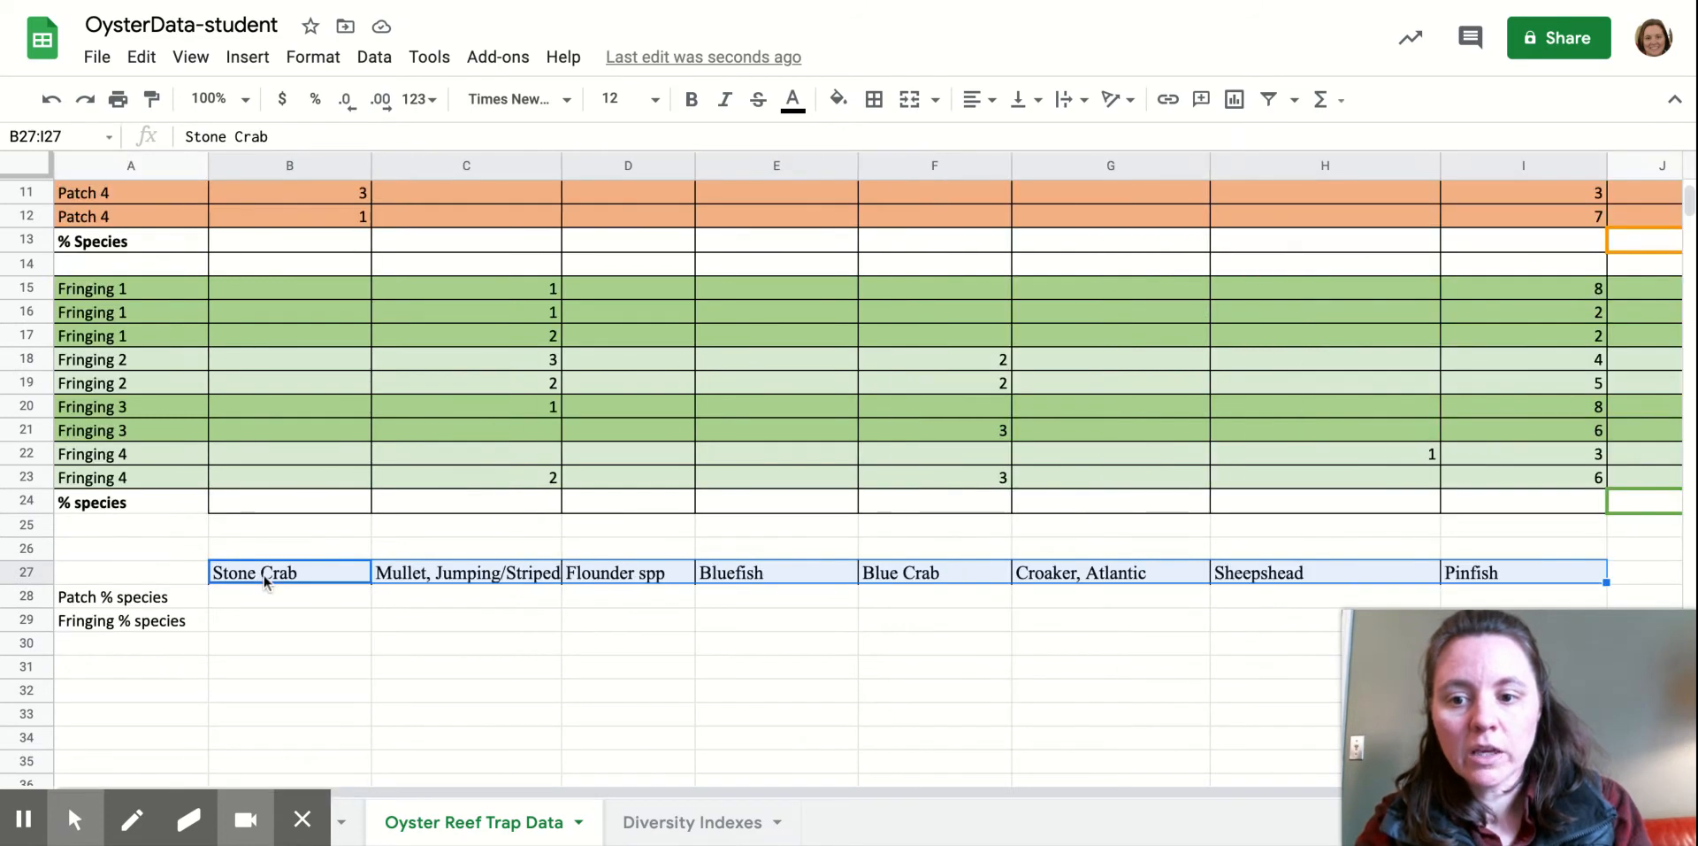
{"action": "scroll", "coordinate": [264, 582], "scroll_direction": "up", "scroll_amount": 2}
{"action": "scroll", "coordinate": [261, 508], "scroll_direction": "up", "scroll_amount": 3}
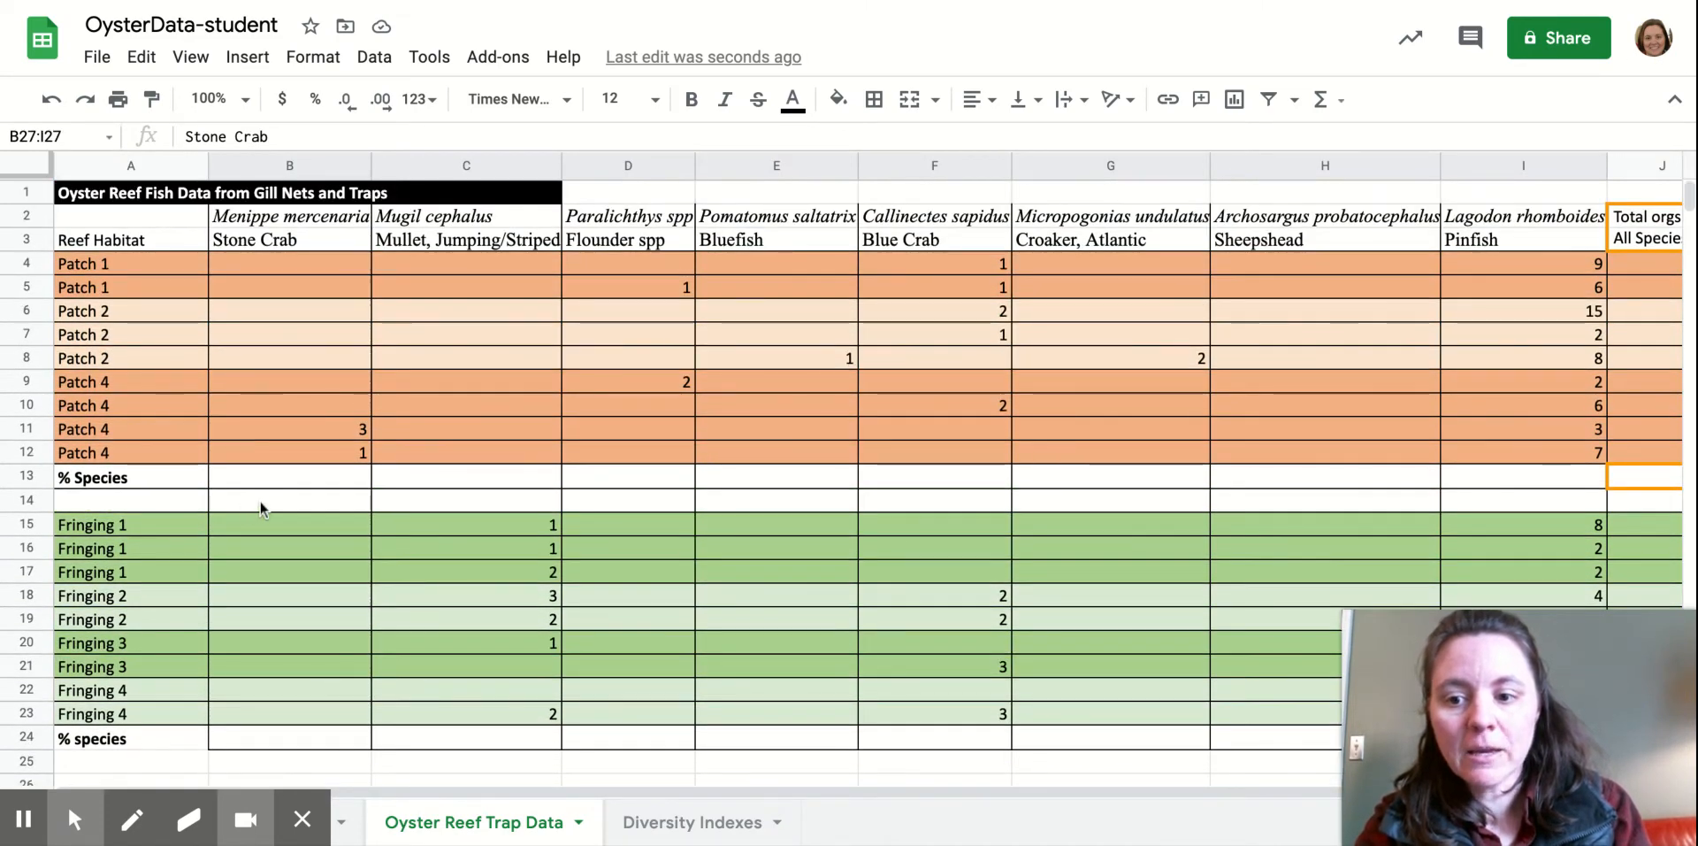
{"action": "left_click", "coordinate": [165, 503]}
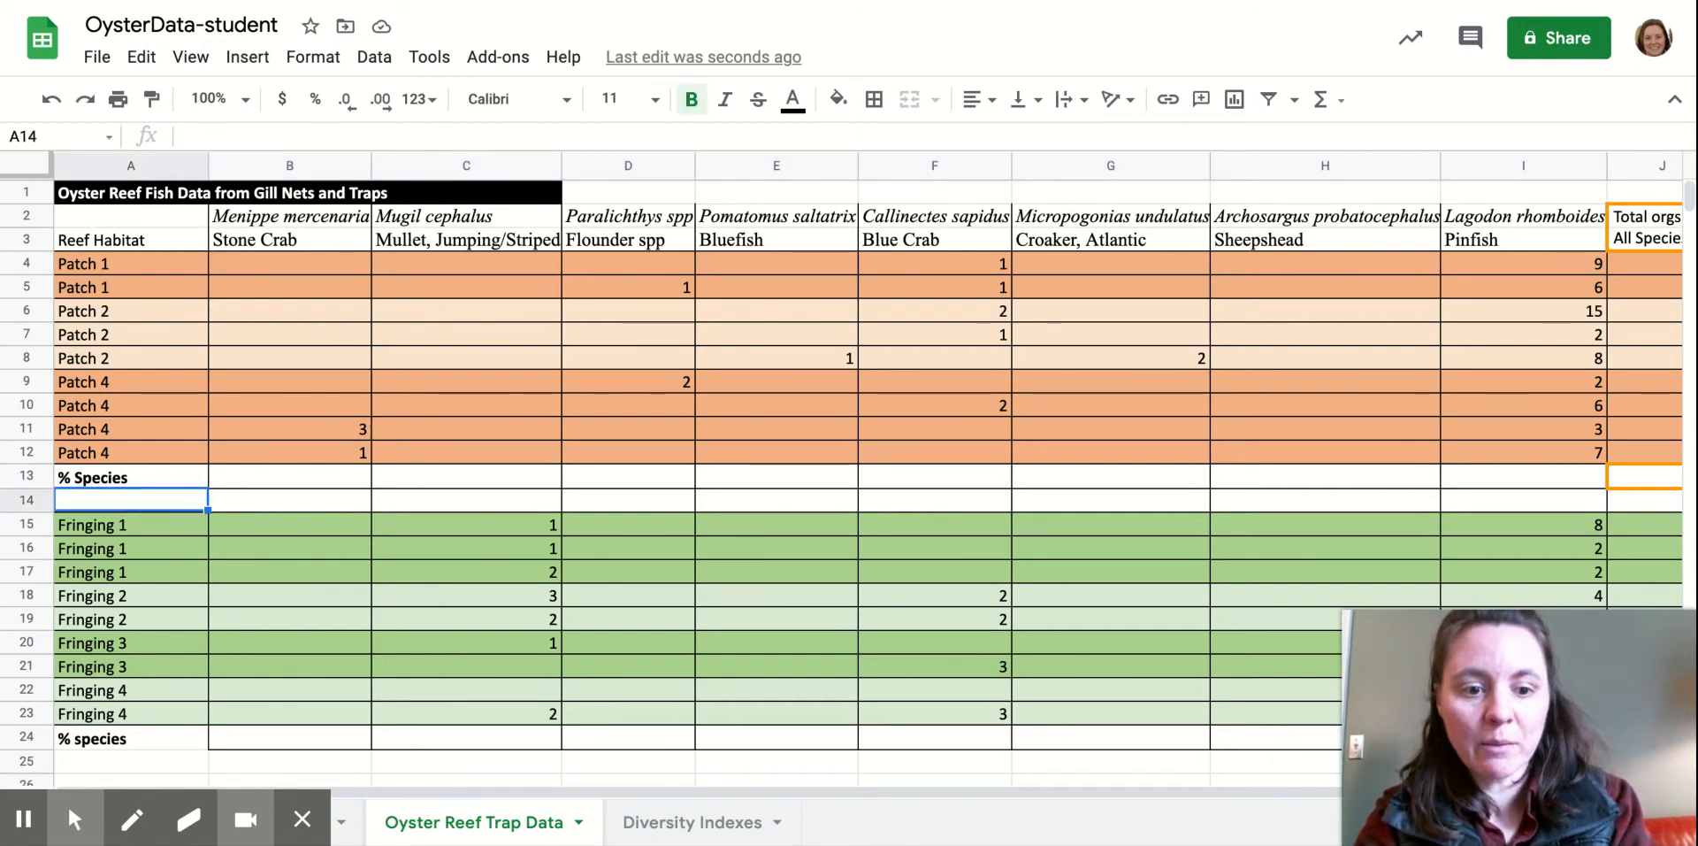
{"action": "type", "text": "A"}
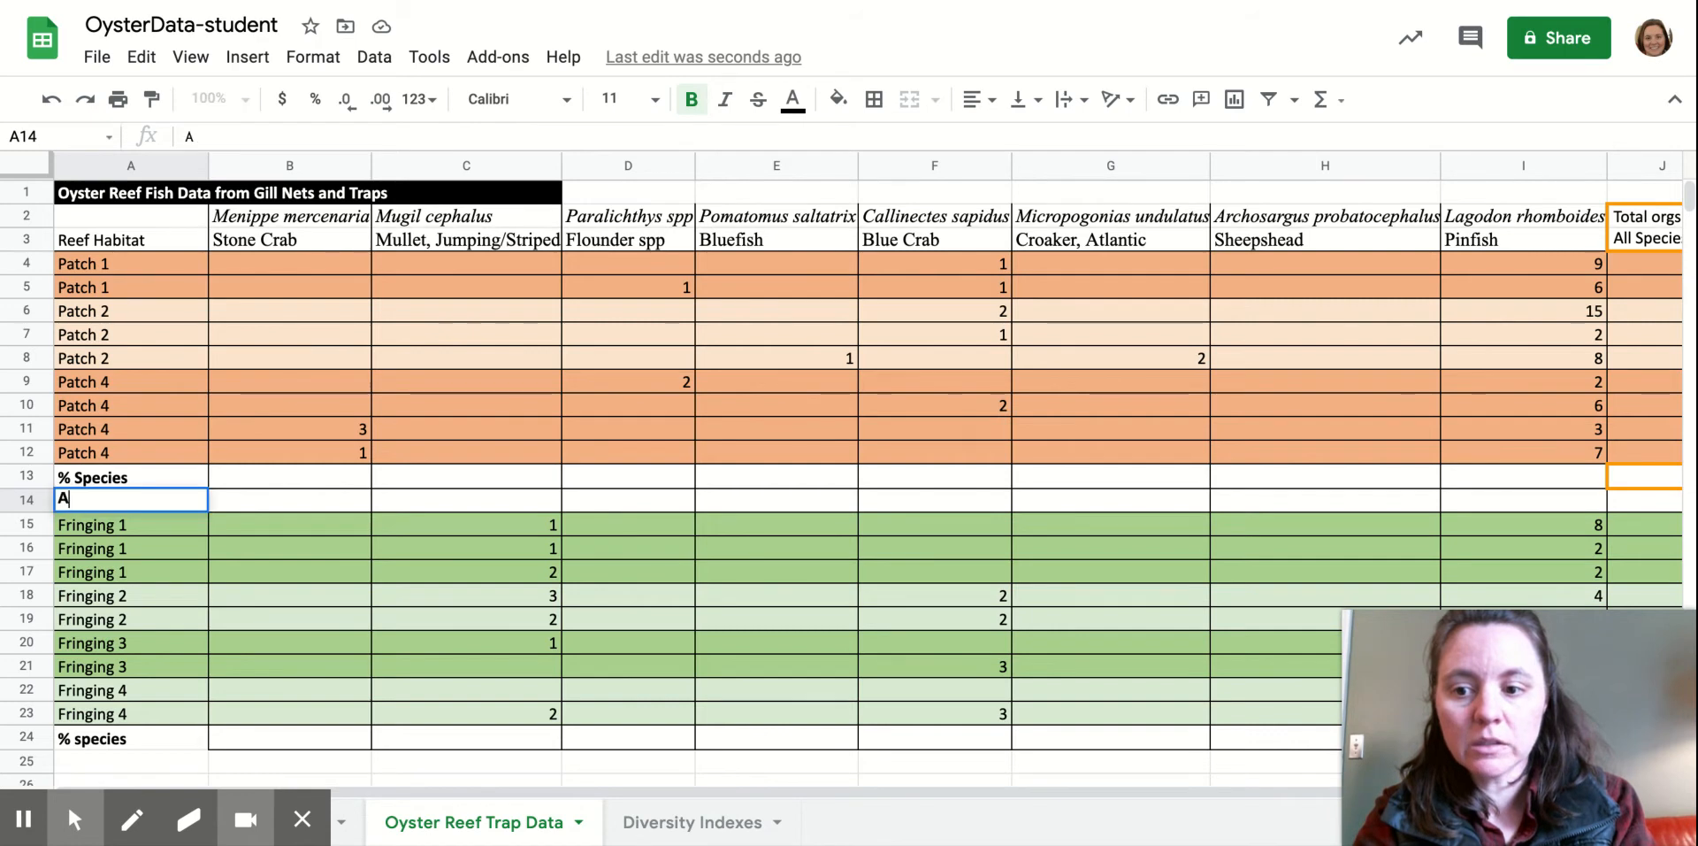
{"action": "type", "text": "verage"}
{"action": "key", "text": "Tab"}
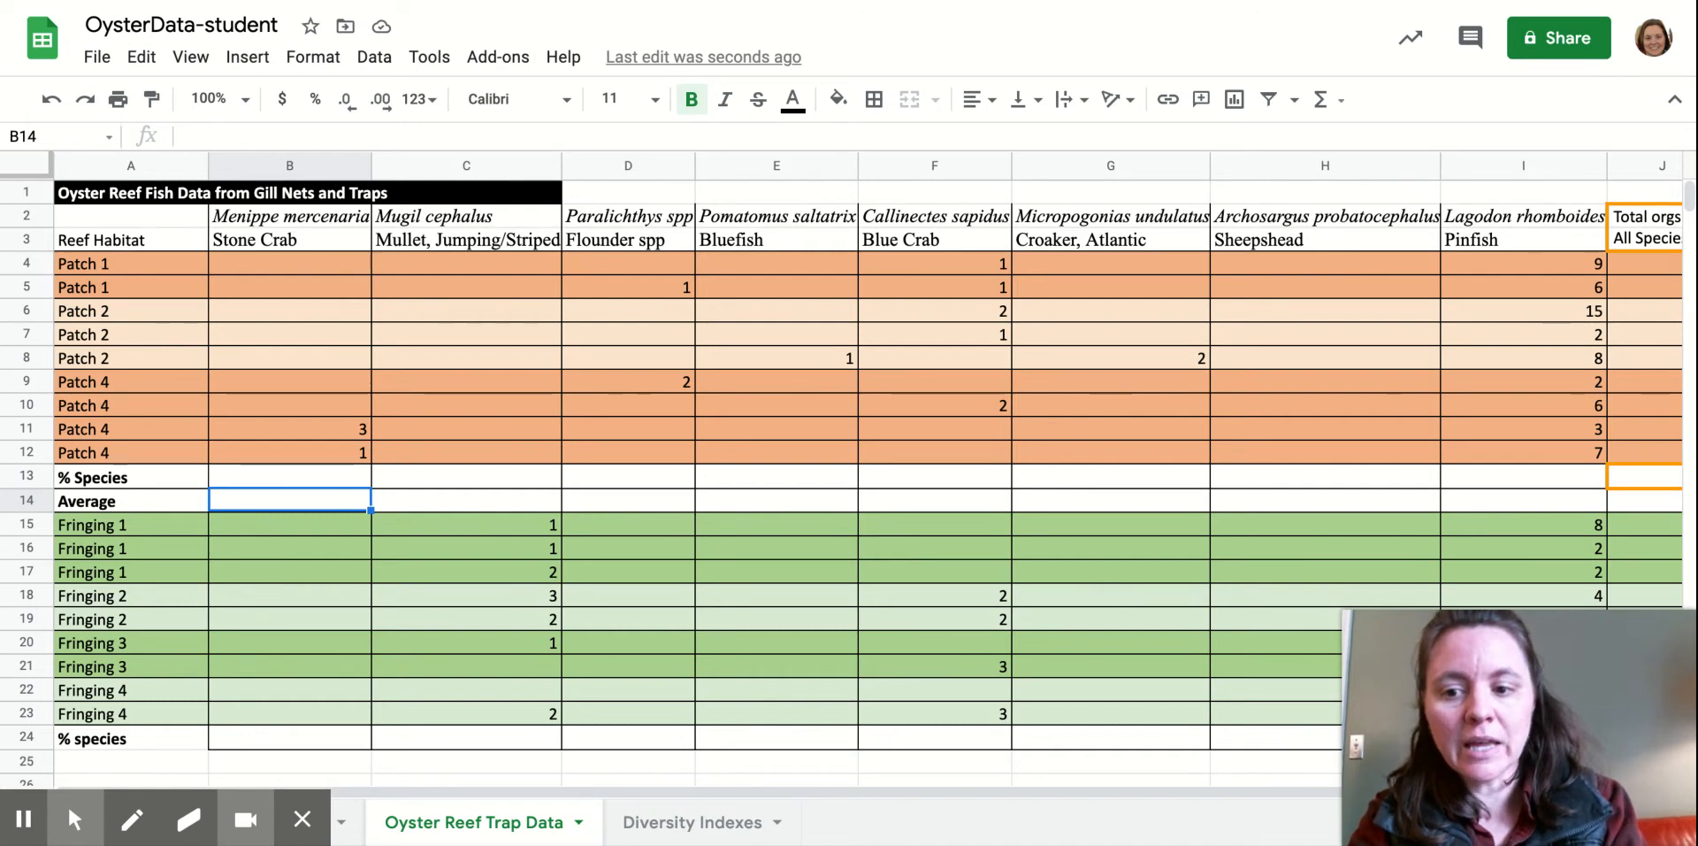
{"action": "type", "text": "="}
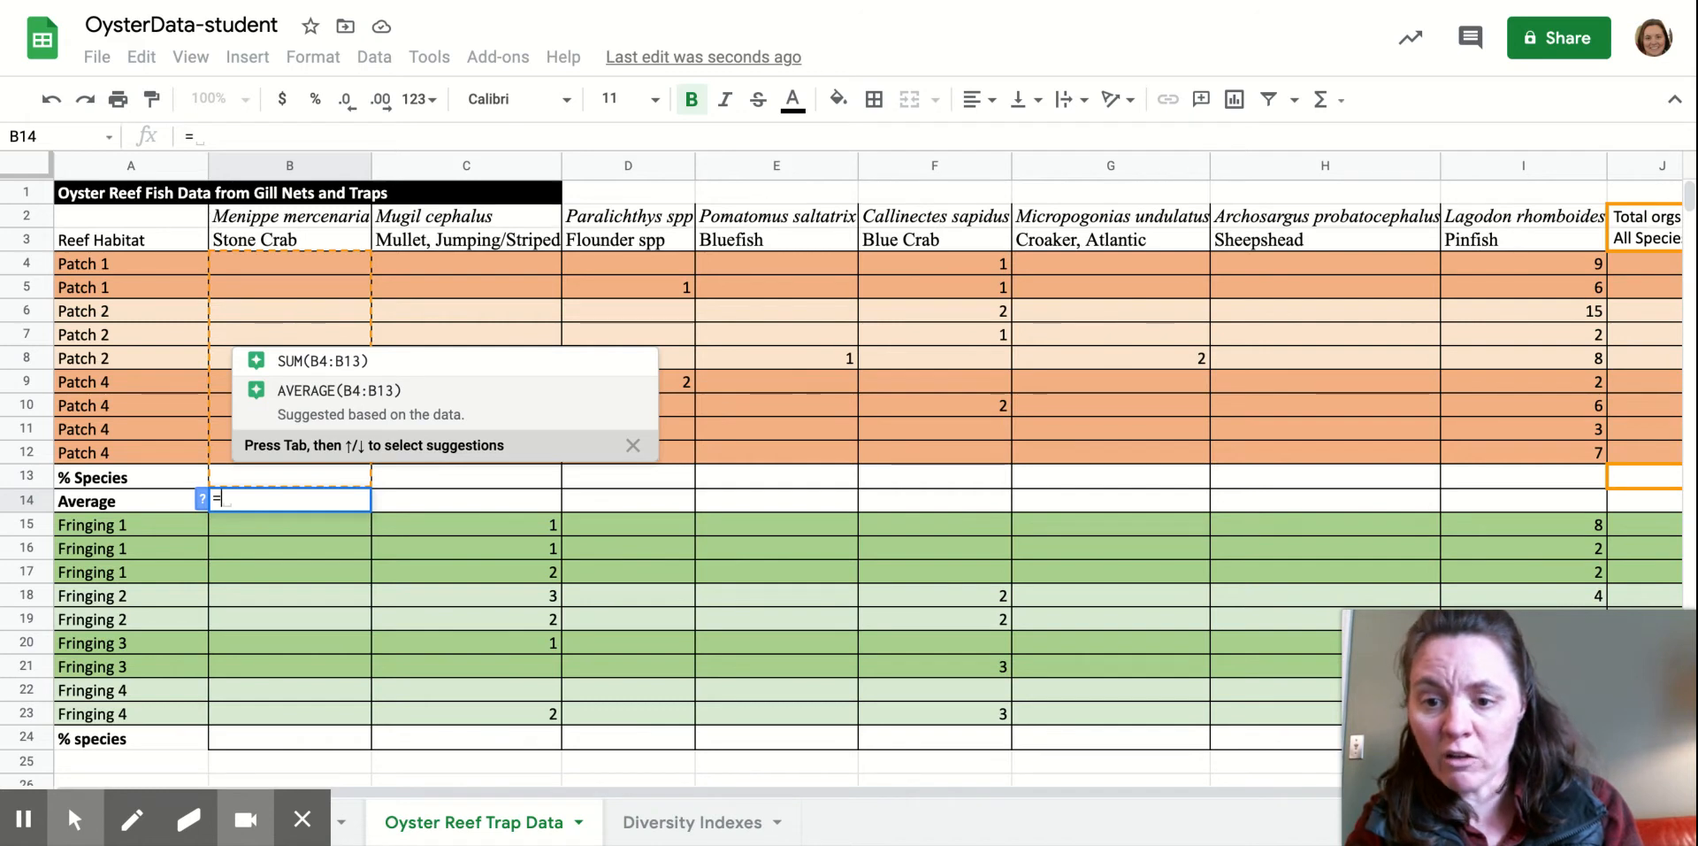
Enter =AVERAGE(B4:B12) in B14 and fill it across row 14 to I14.
{"action": "left_click", "coordinate": [380, 392]}
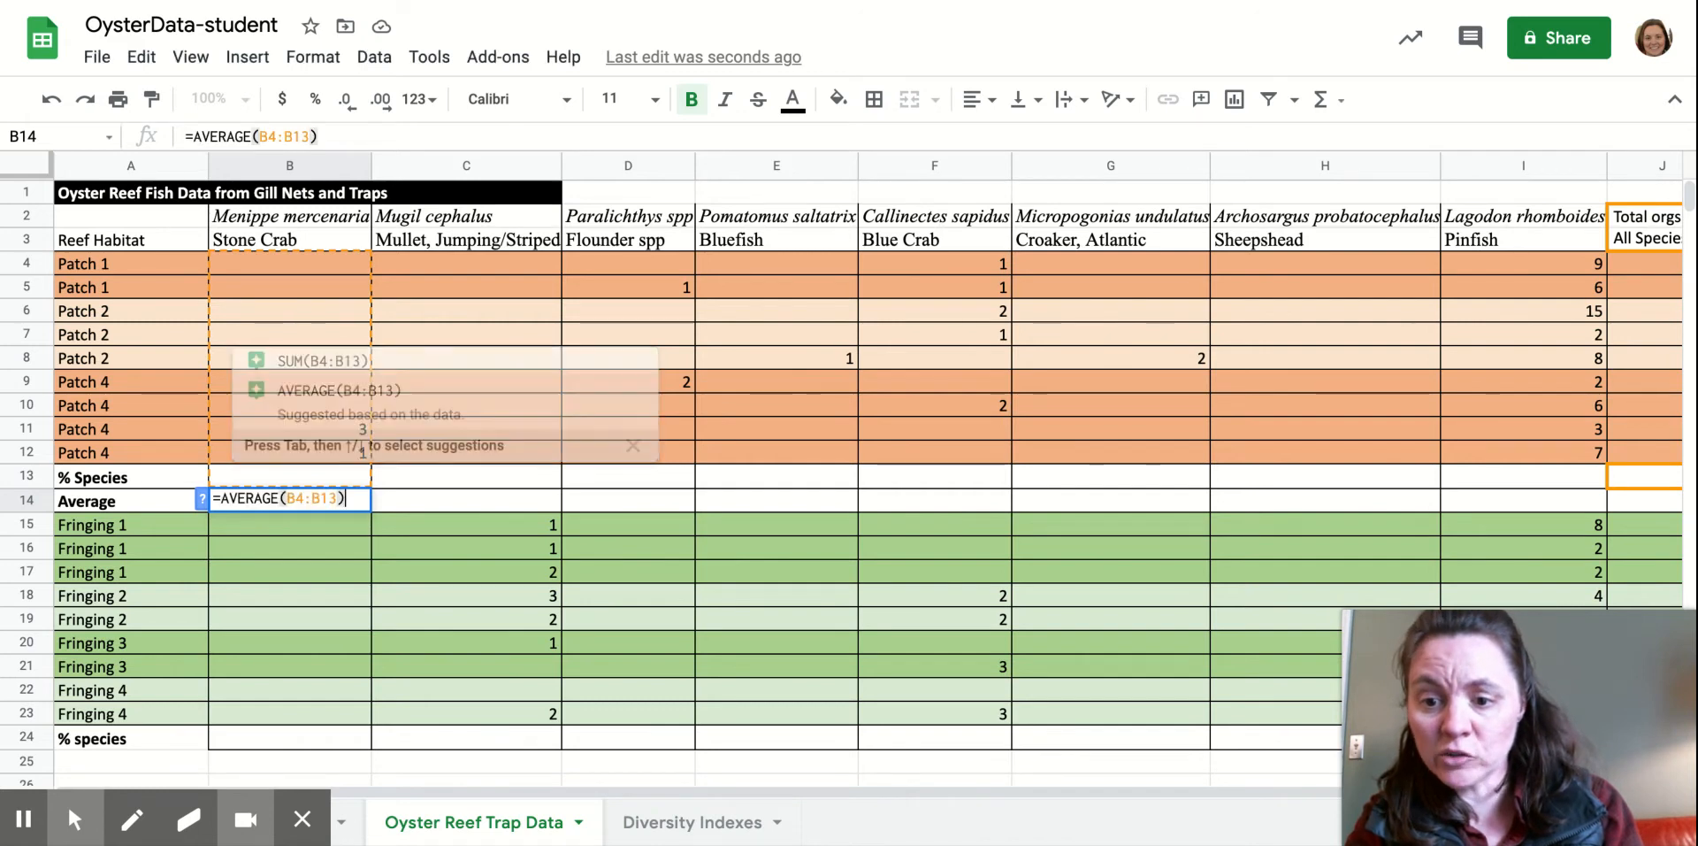
{"action": "left_click", "coordinate": [336, 499]}
{"action": "key", "text": "BackSpace"}
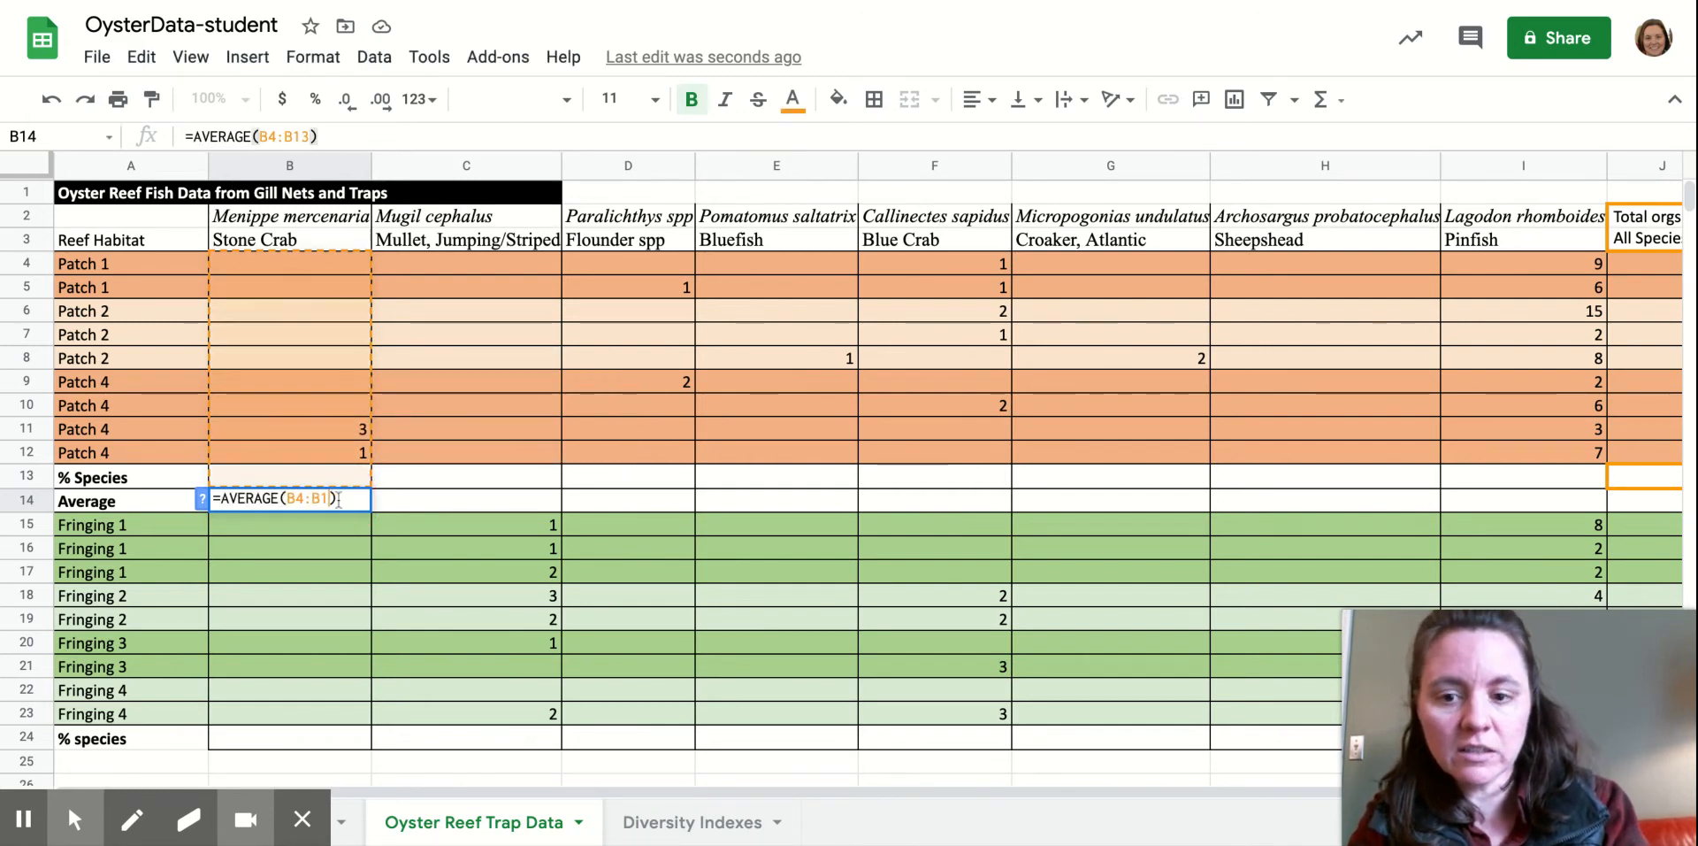
{"action": "type", "text": "2"}
{"action": "left_click", "coordinate": [449, 508]}
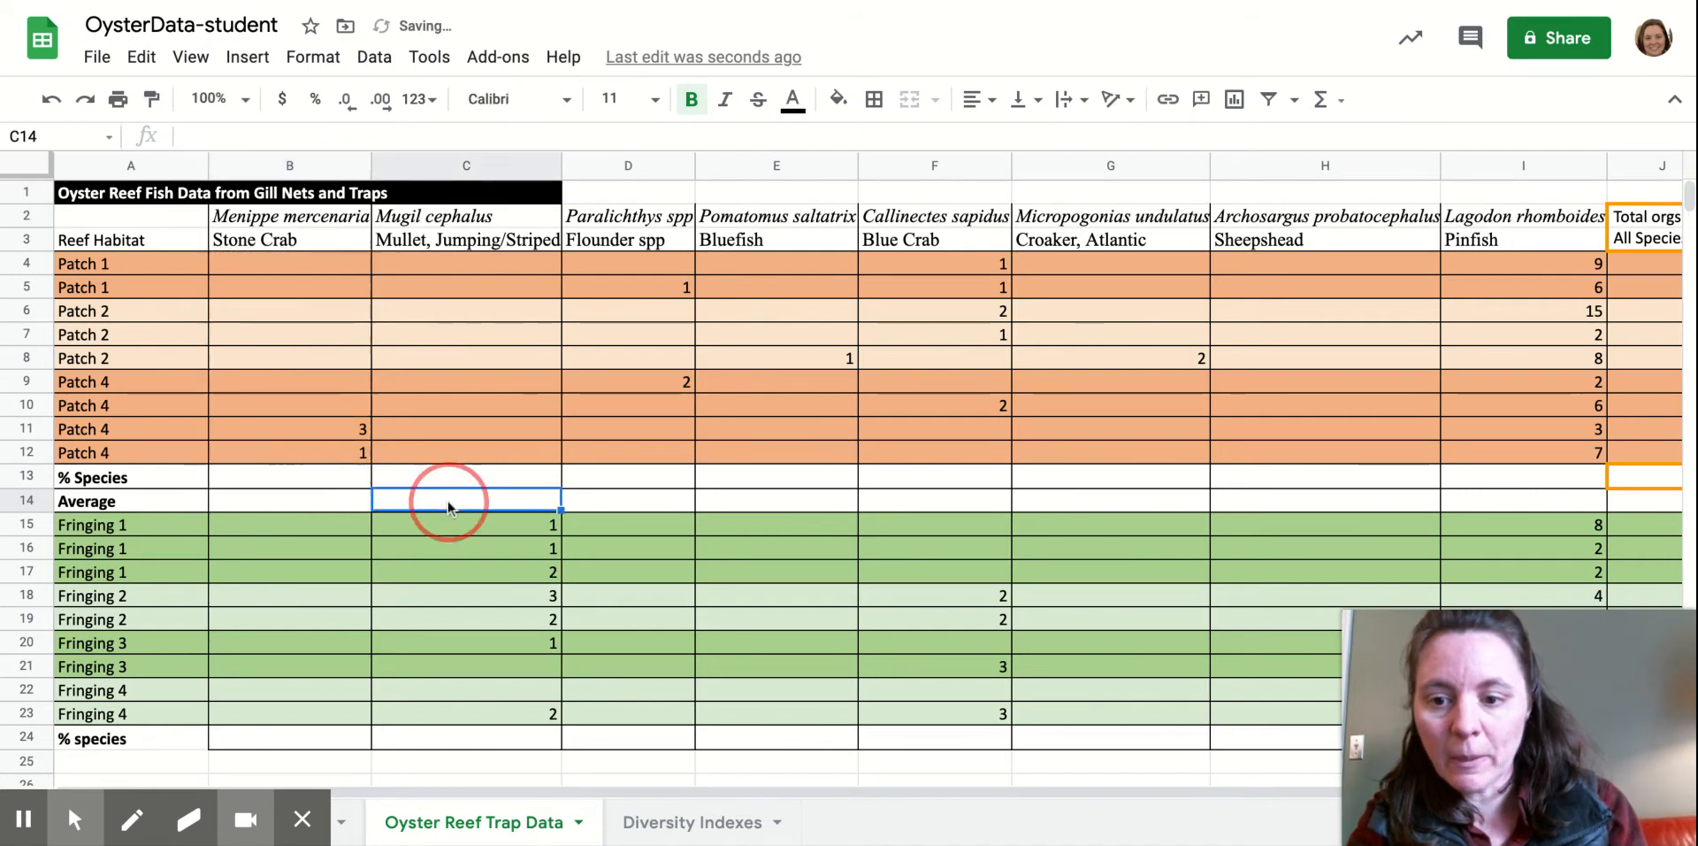
{"action": "left_click", "coordinate": [333, 501]}
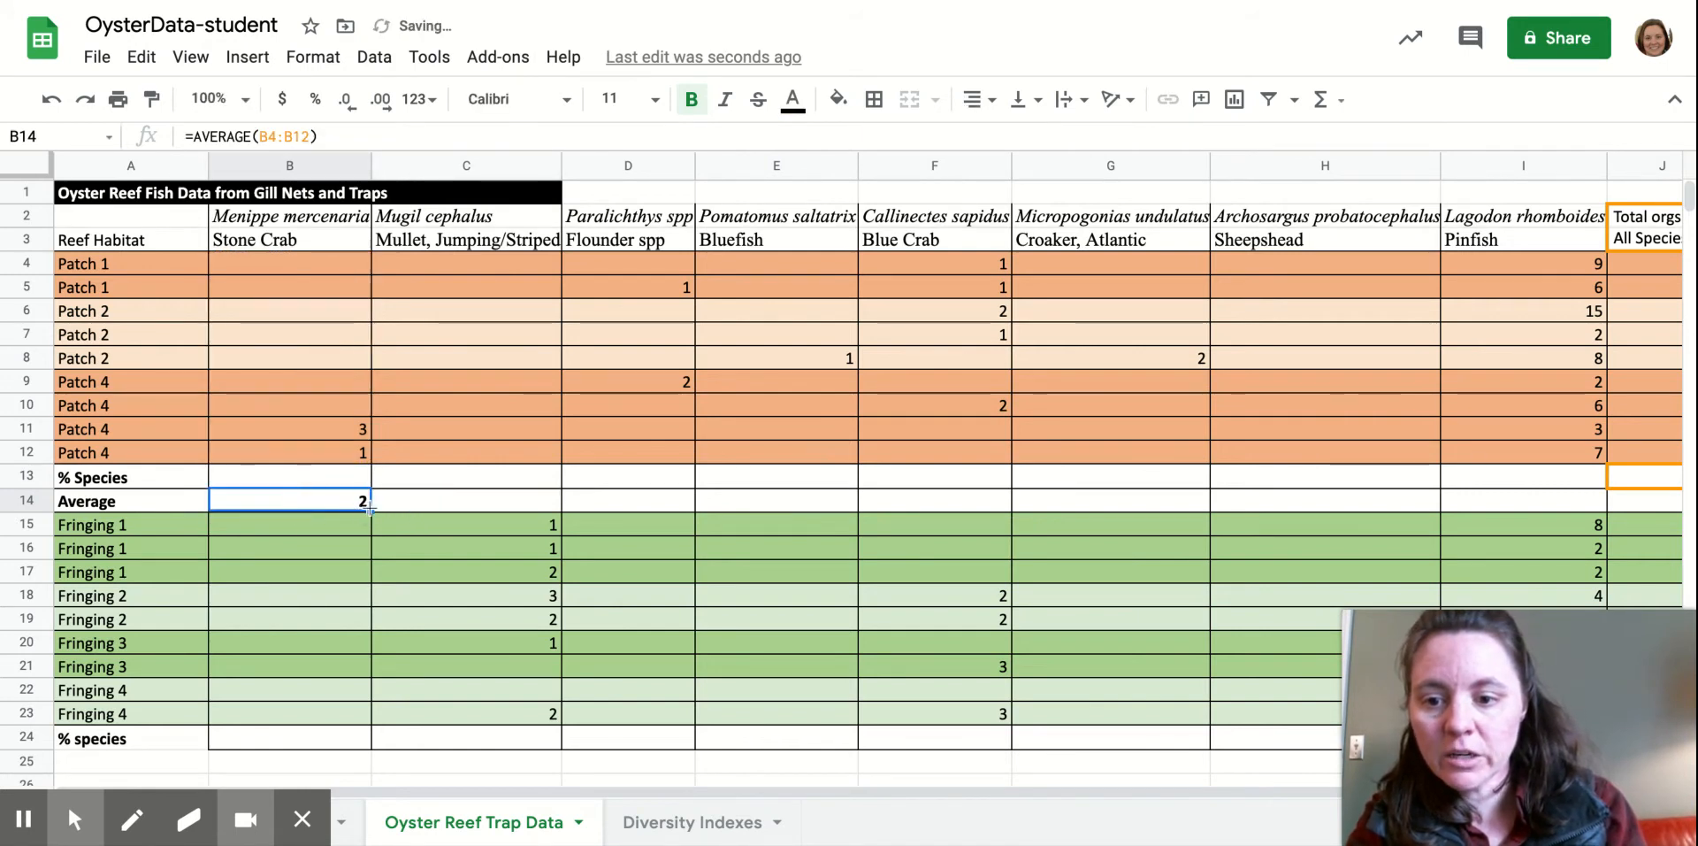
{"action": "left_click_drag", "start_coordinate": [369, 510], "coordinate": [1516, 502]}
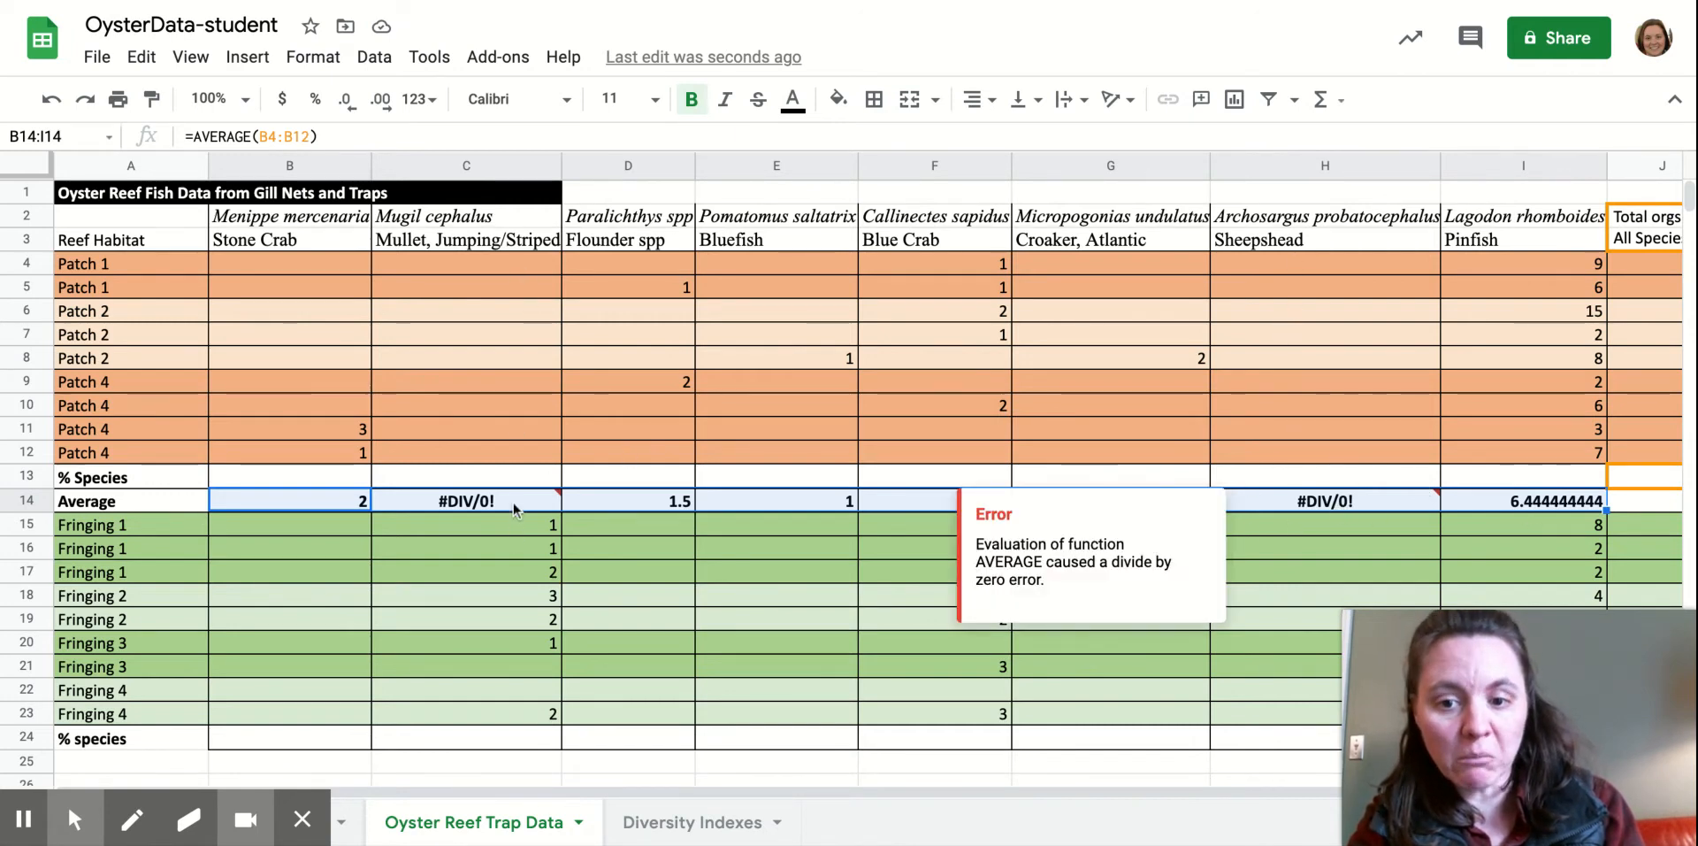
Replace the Mullet average's #DIV/0! formula in C14 with 0.
{"action": "mouse_move", "coordinate": [502, 501]}
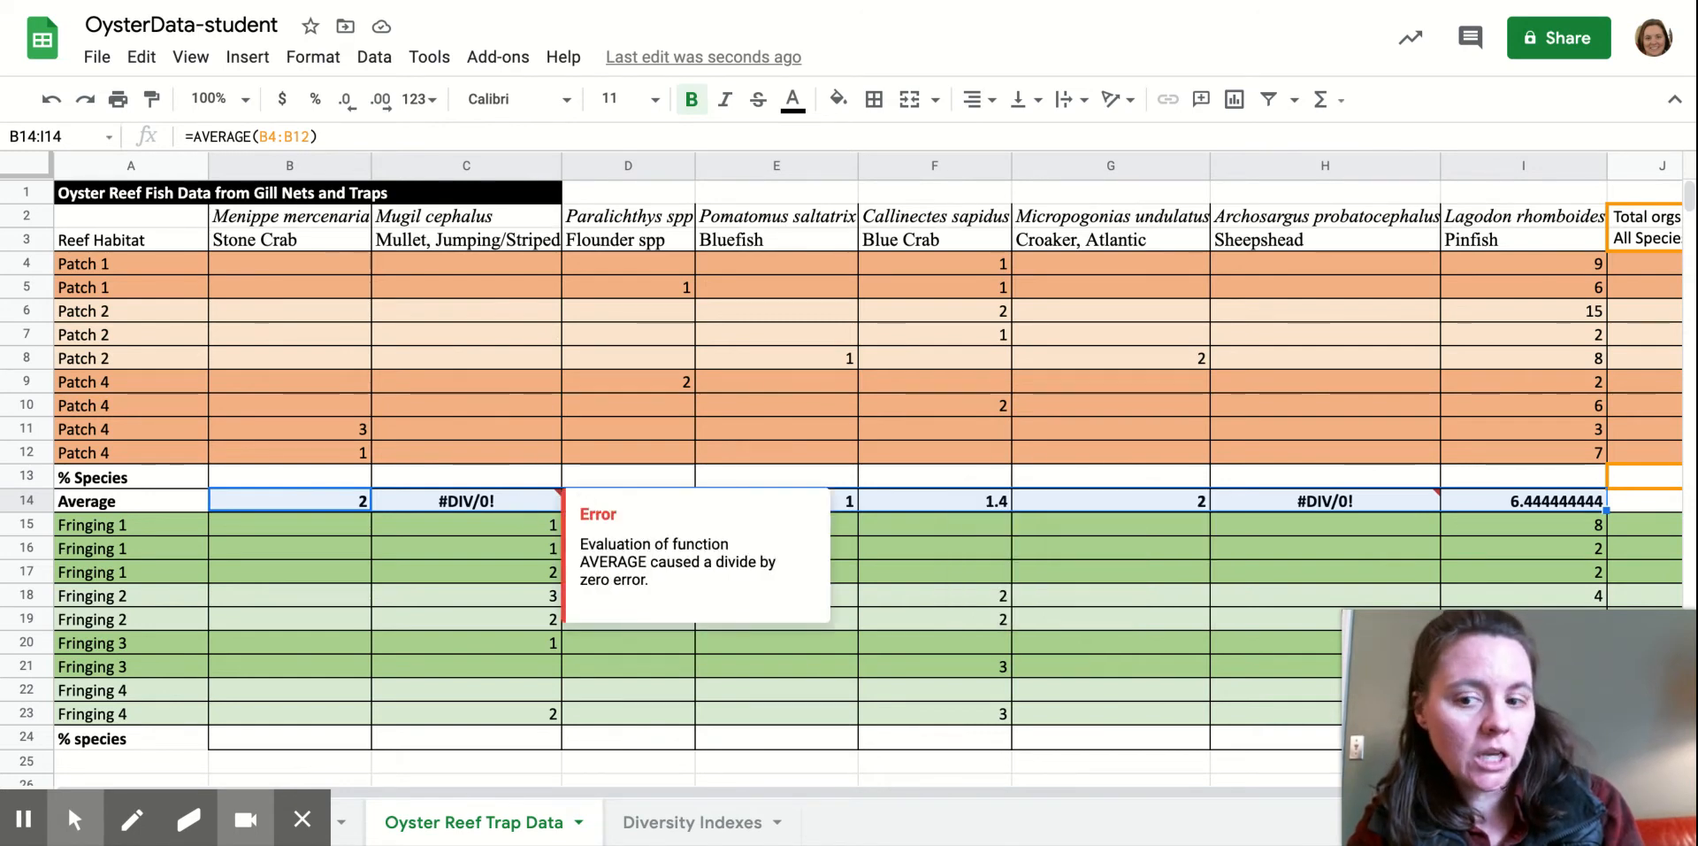
{"action": "left_click", "coordinate": [504, 502]}
{"action": "double_click", "coordinate": [504, 501]}
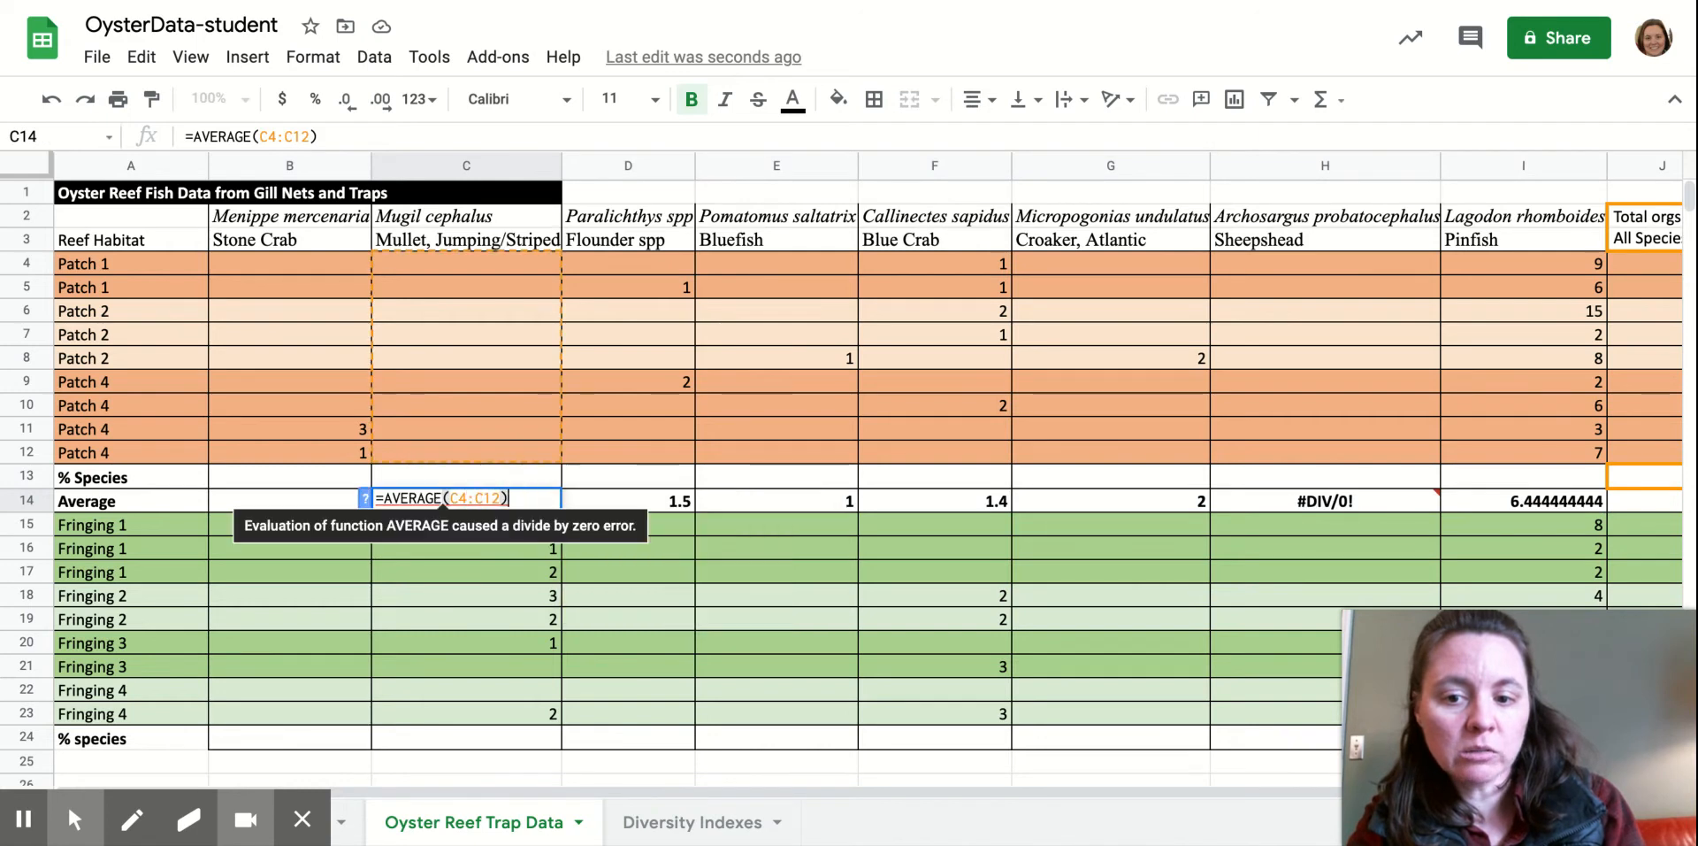
{"action": "left_click_drag", "start_coordinate": [506, 500], "coordinate": [377, 500]}
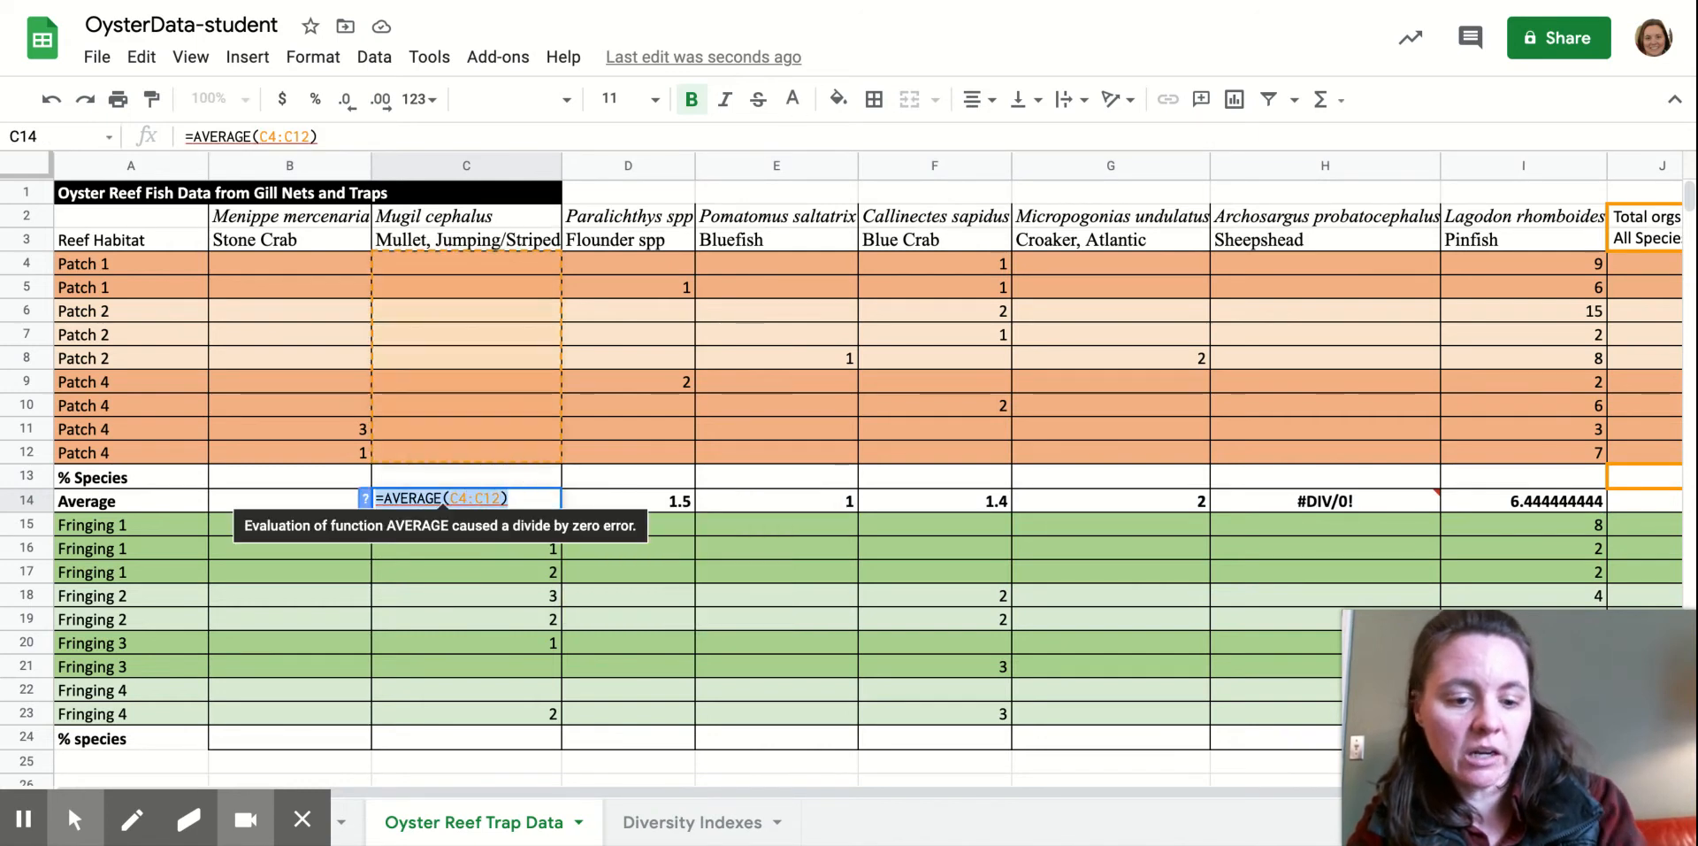
{"action": "type", "text": "0"}
{"action": "key", "text": "Return"}
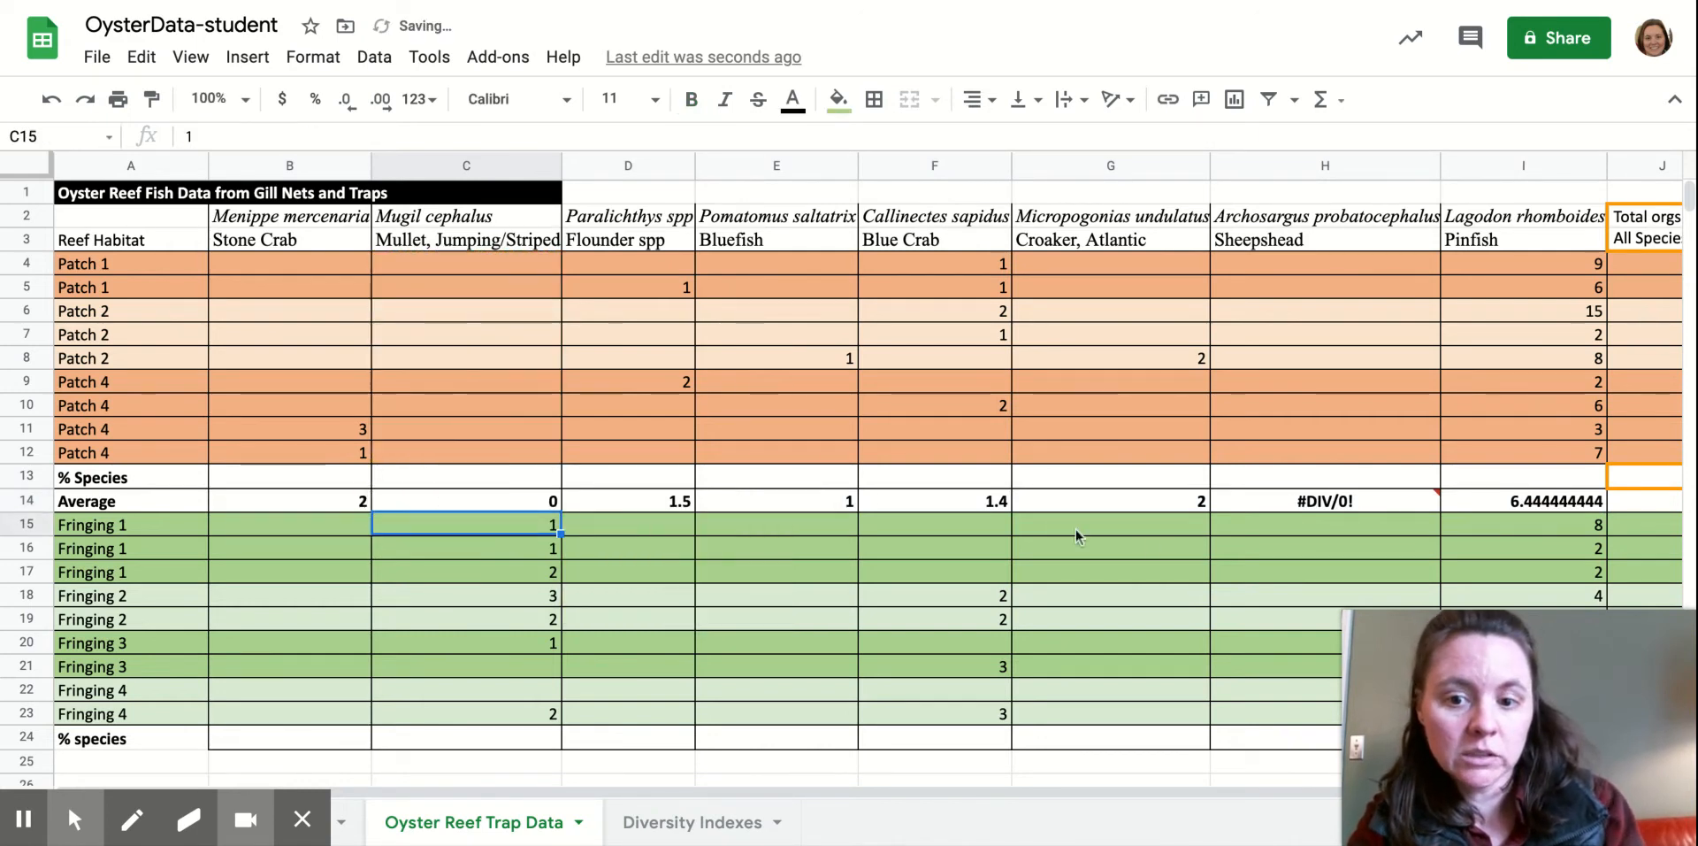
Replace the Sheepshead average in H14 with 0, then select B14:I14.
{"action": "left_click", "coordinate": [1346, 507]}
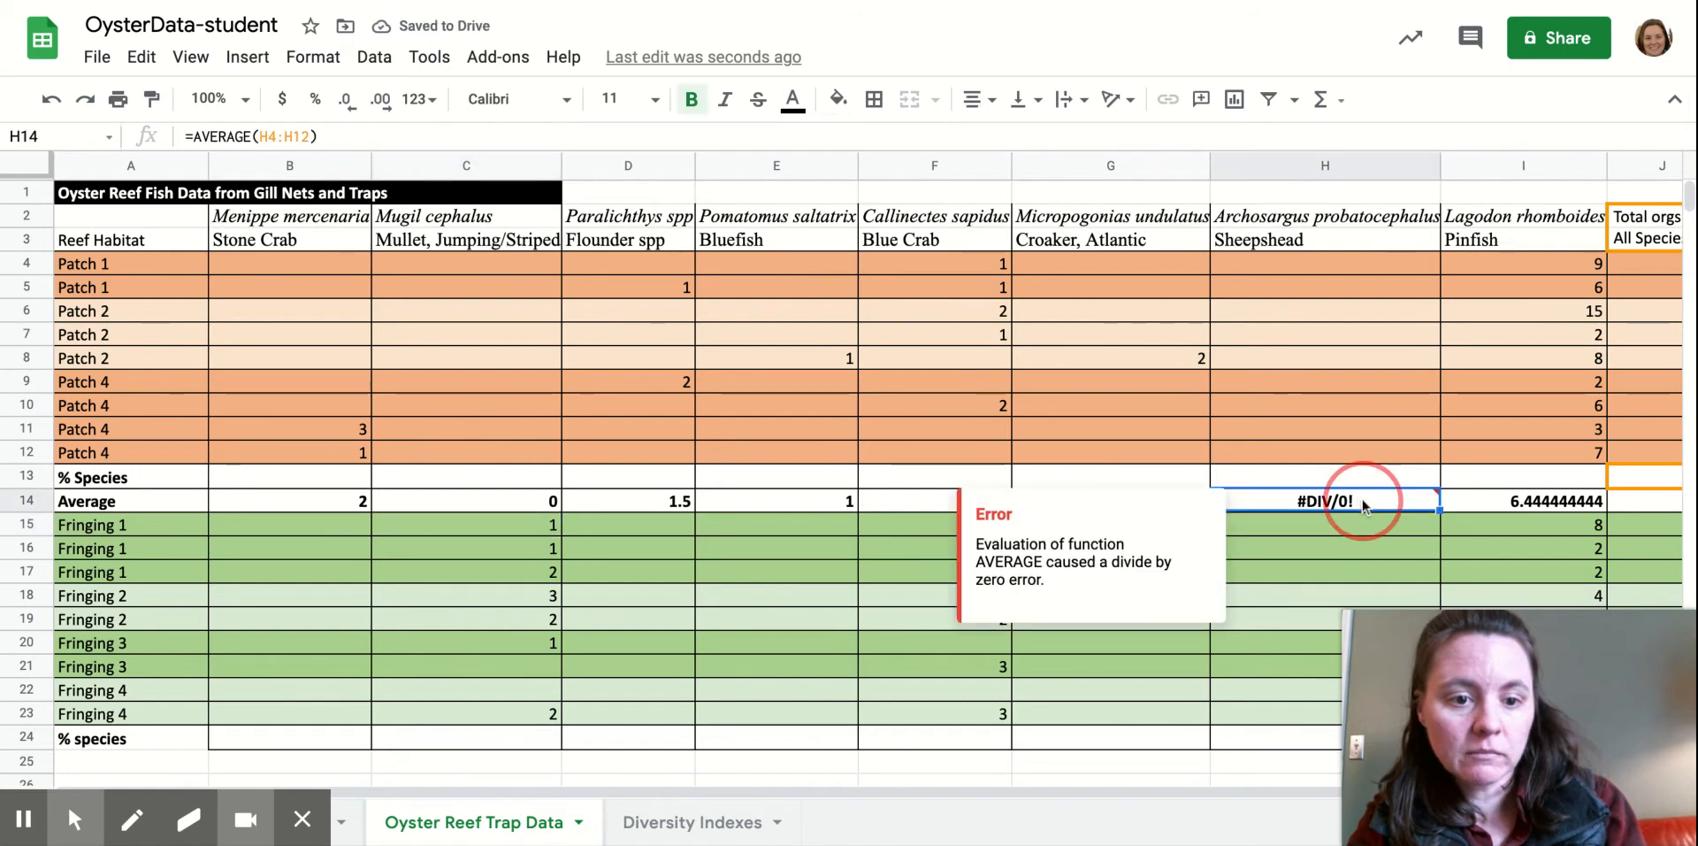
{"action": "double_click", "coordinate": [1364, 506]}
{"action": "type", "text": "0"}
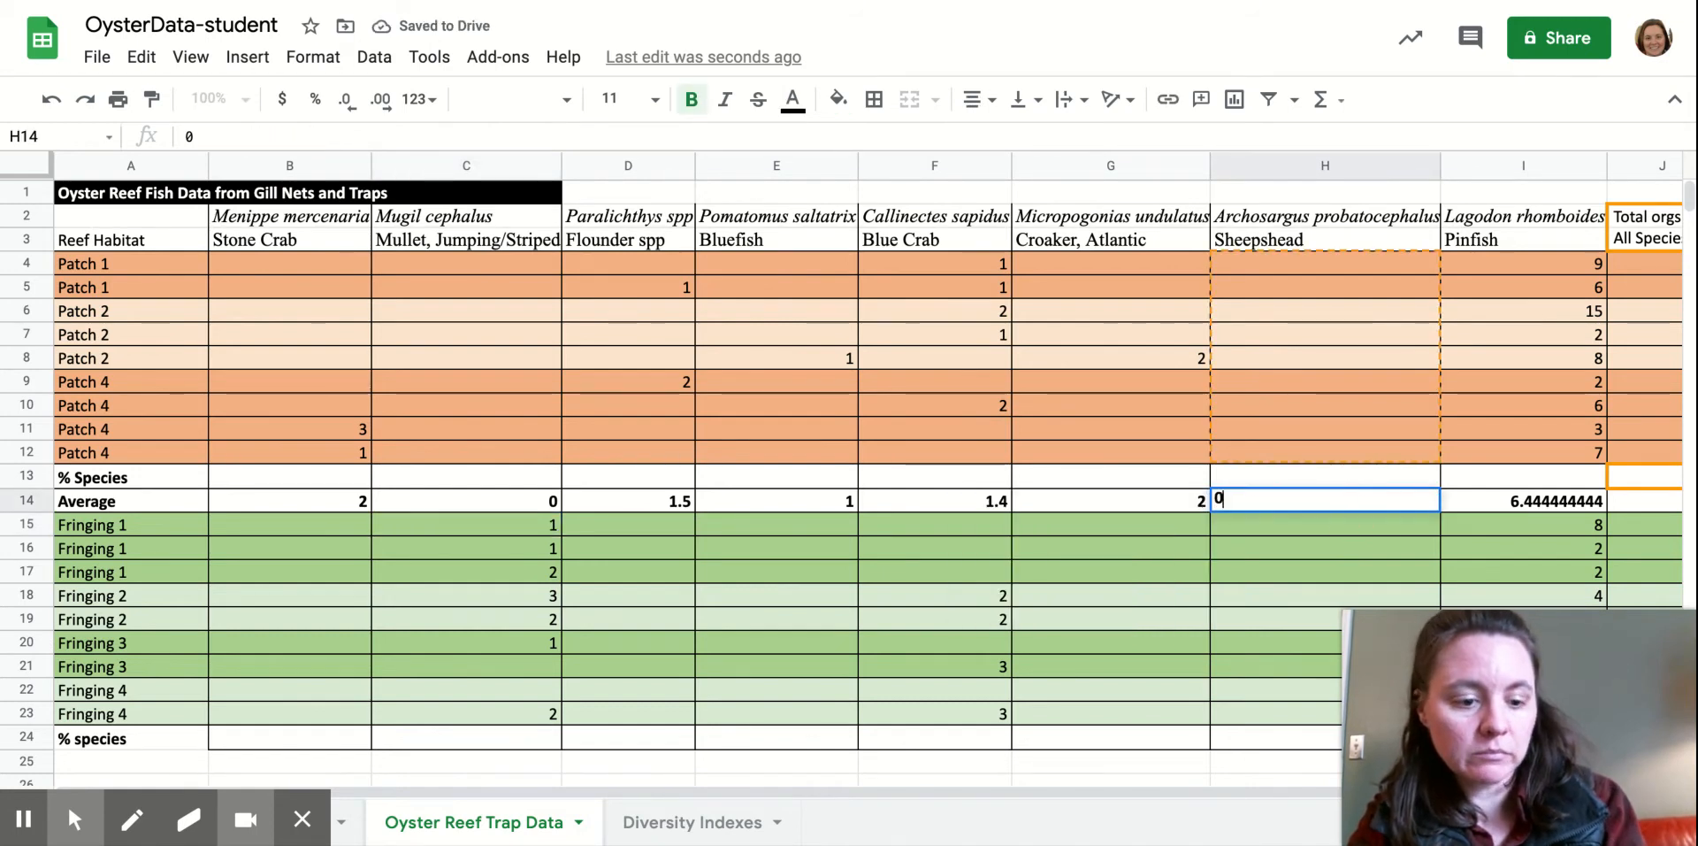
{"action": "key", "text": "Return"}
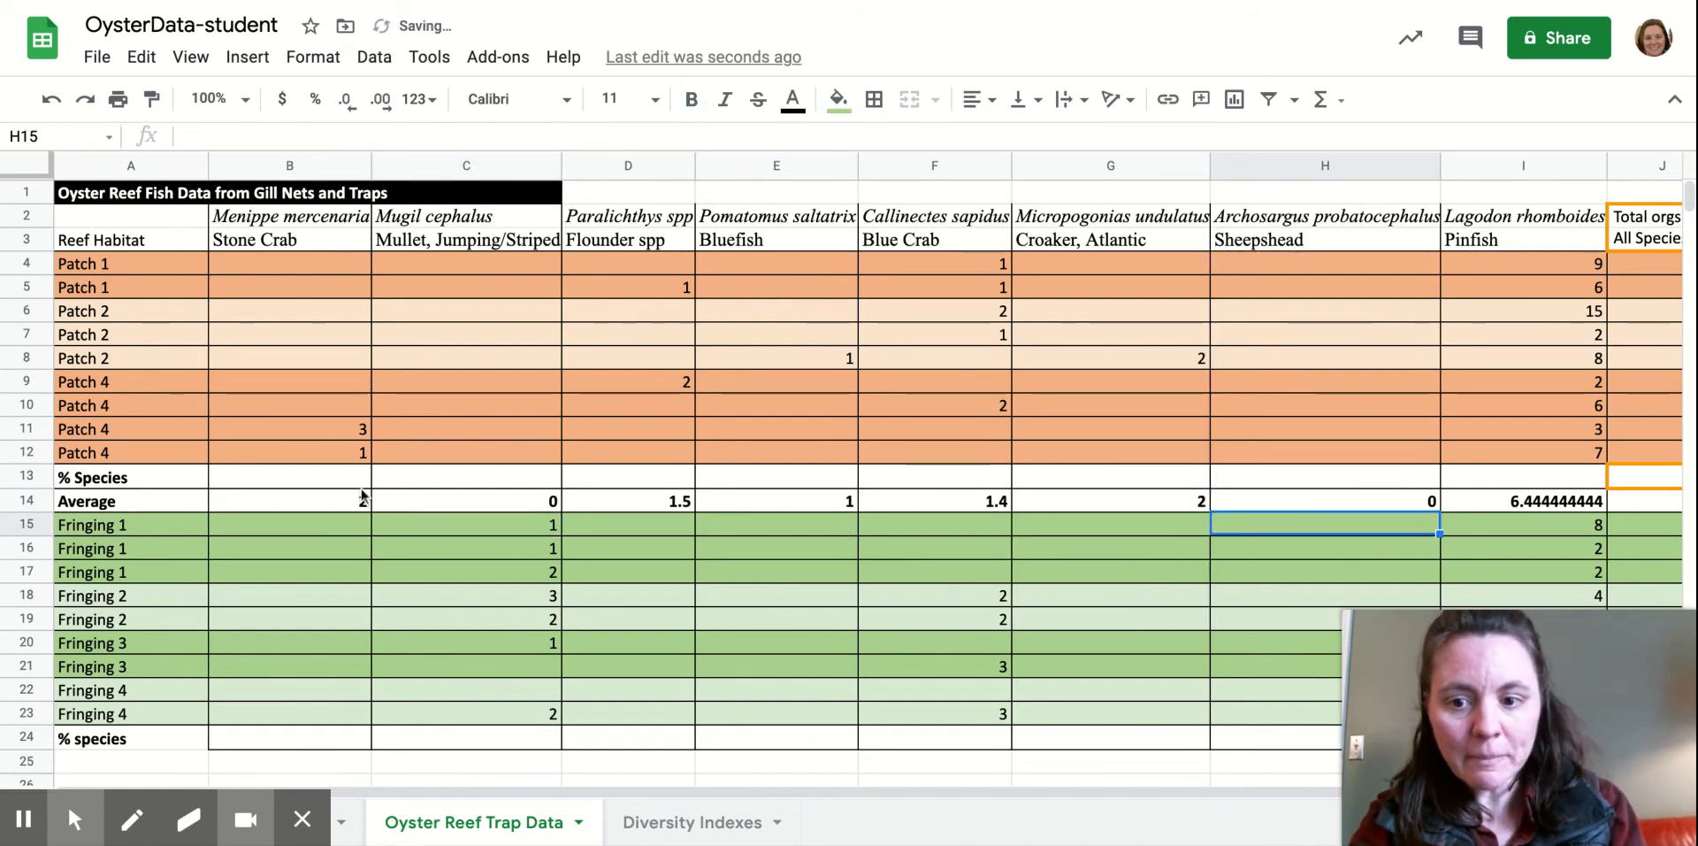
{"action": "left_click_drag", "start_coordinate": [281, 503], "coordinate": [1521, 500]}
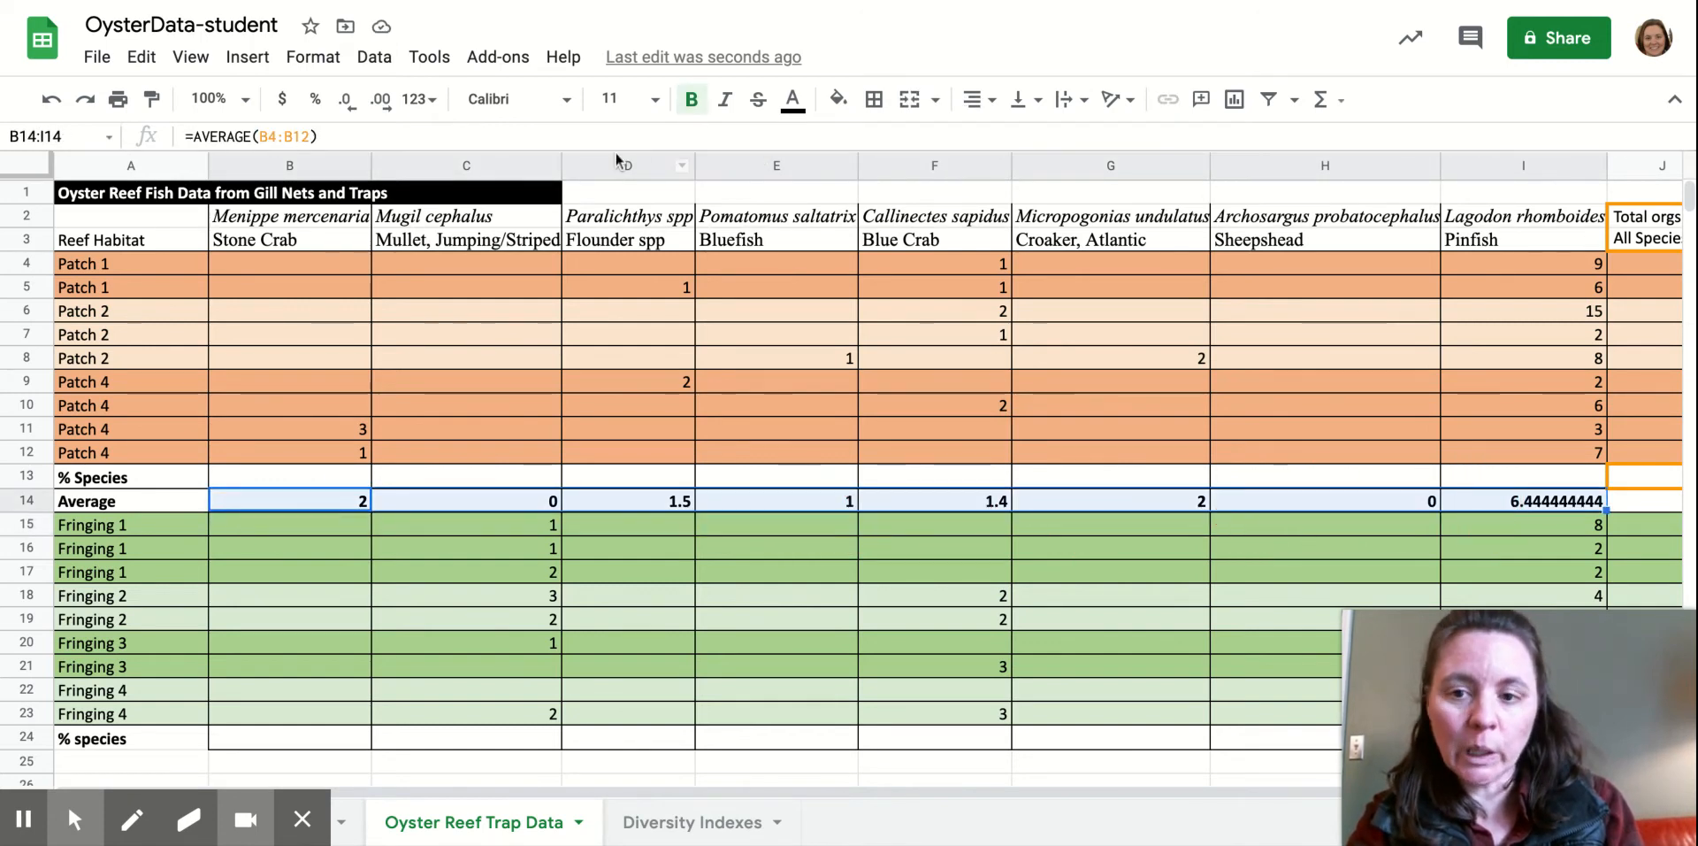
Round the B14:I14 averages to whole numbers, copy them, and return to Diversity Indexes.
{"action": "left_click", "coordinate": [351, 110]}
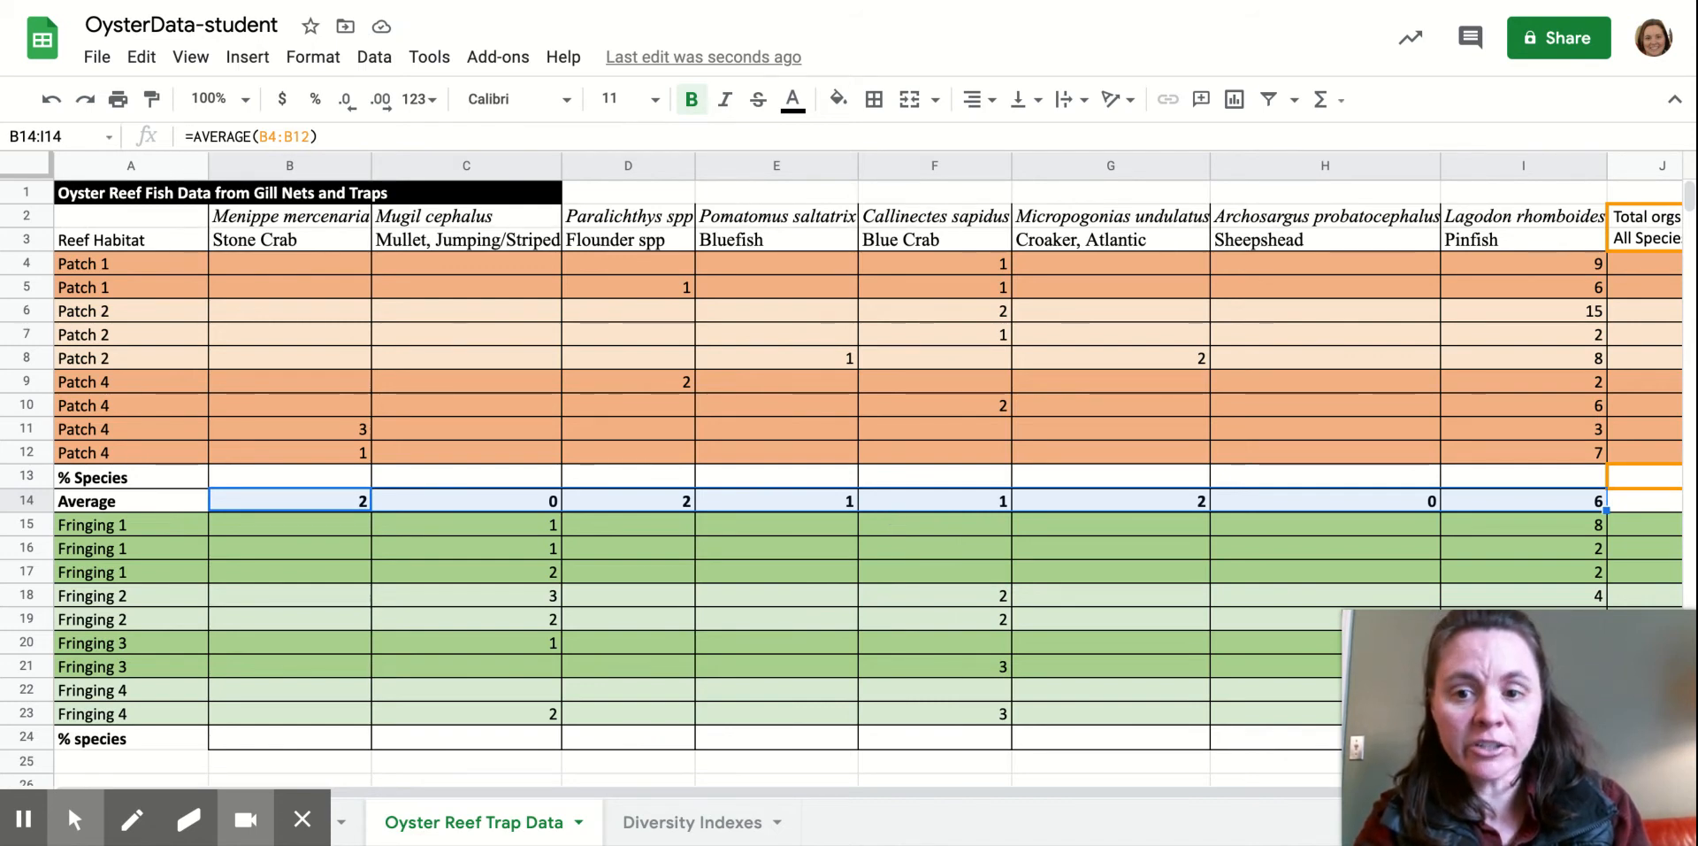
{"action": "key", "text": "ctrl+c"}
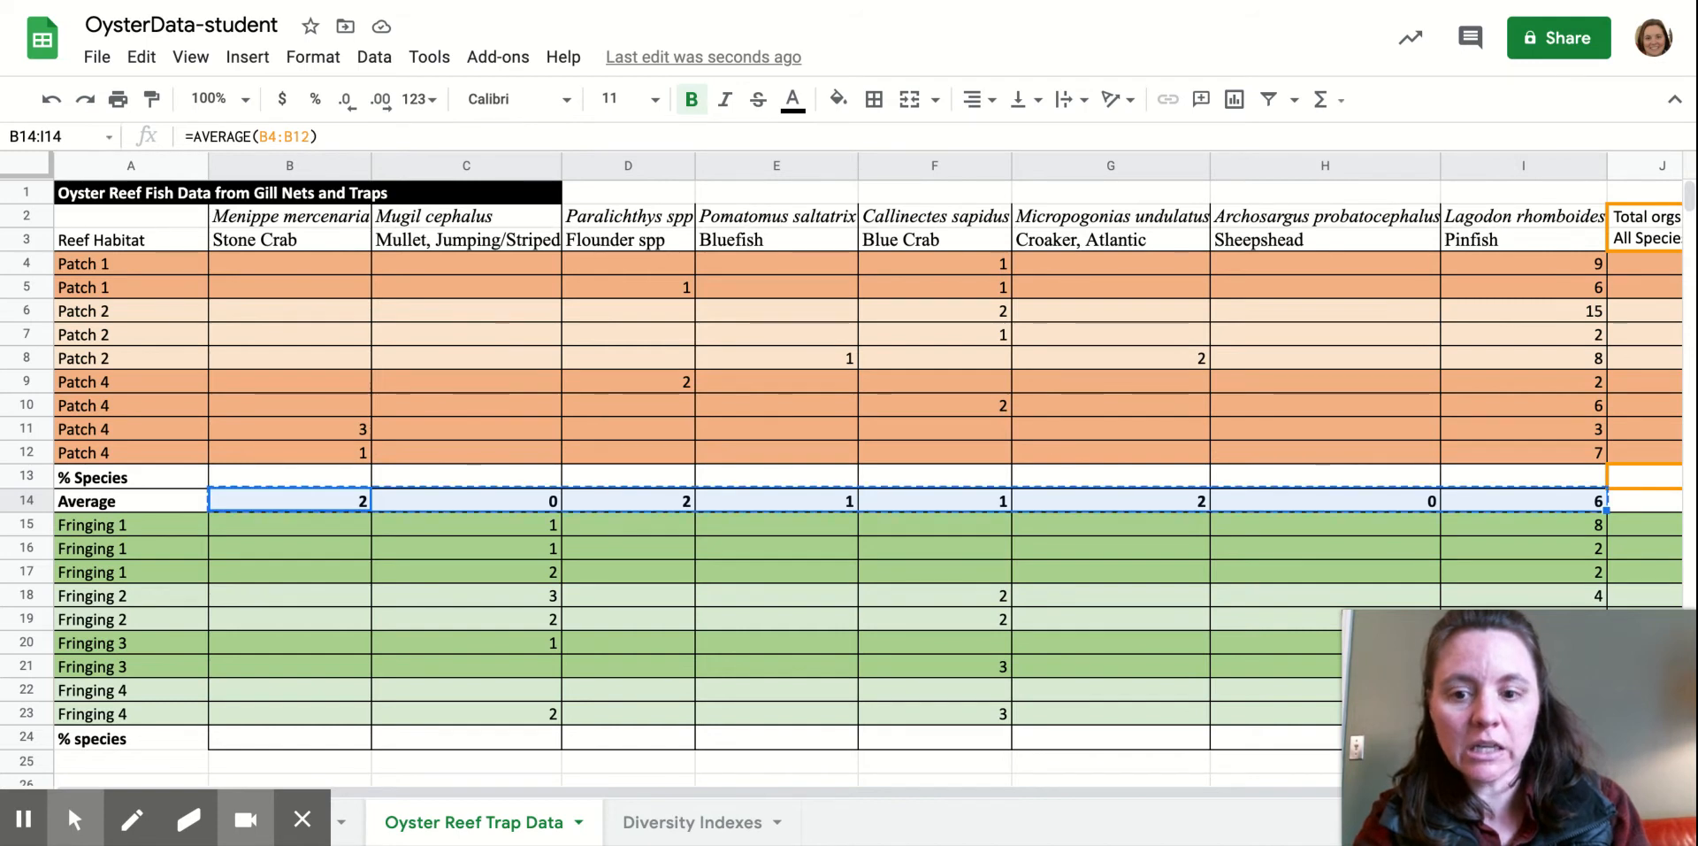
{"action": "left_click", "coordinate": [703, 823]}
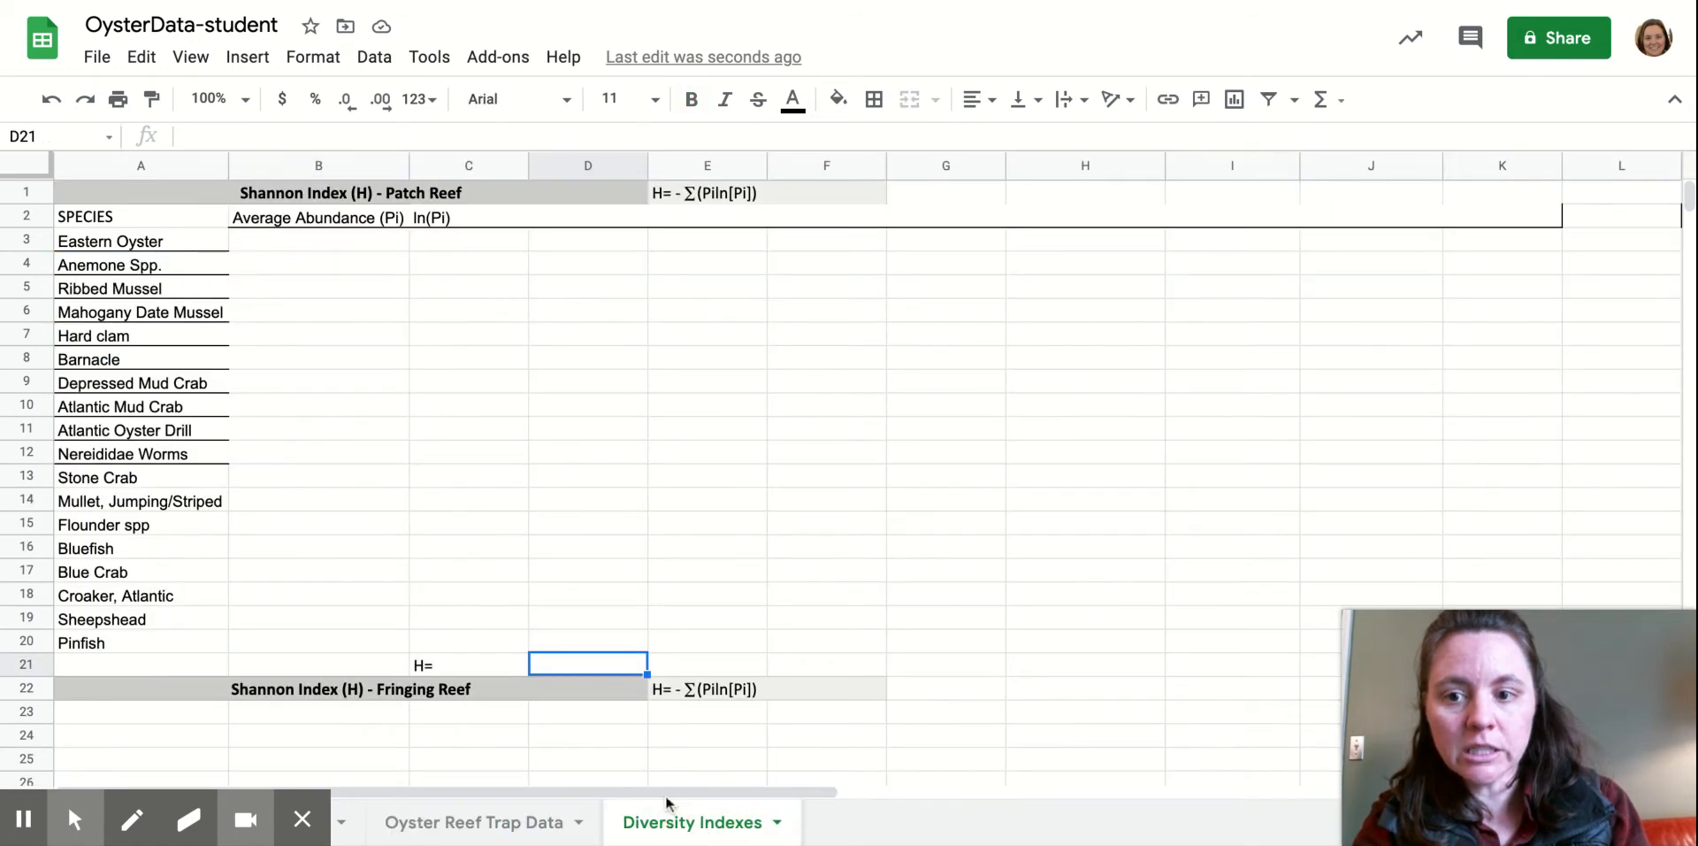
{"action": "right_click", "coordinate": [351, 241]}
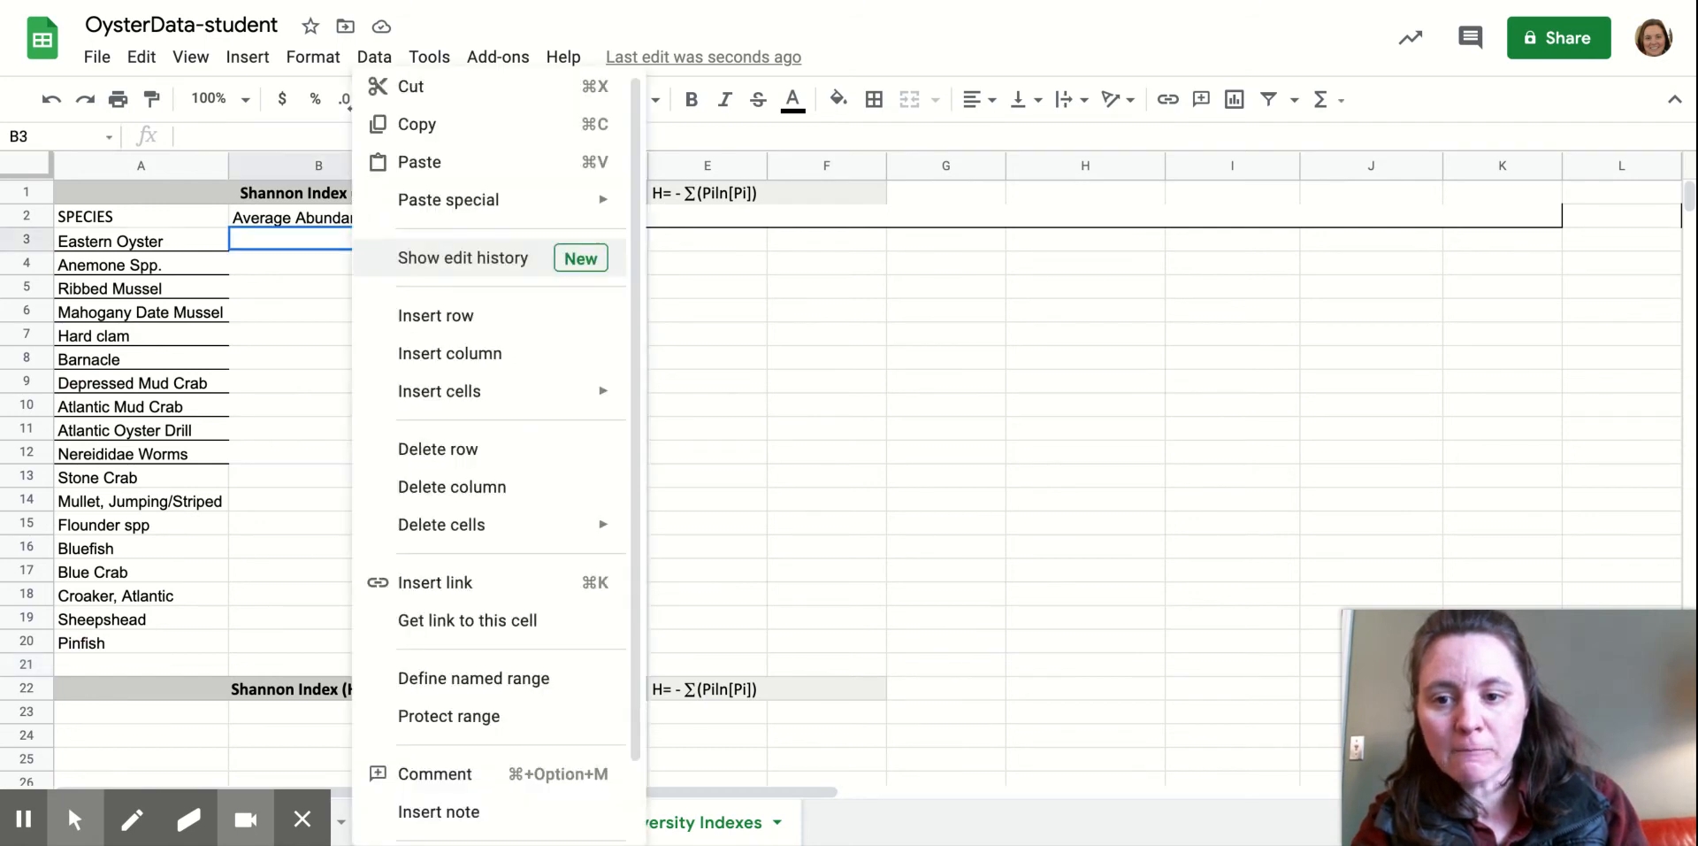
{"action": "mouse_move", "coordinate": [487, 216]}
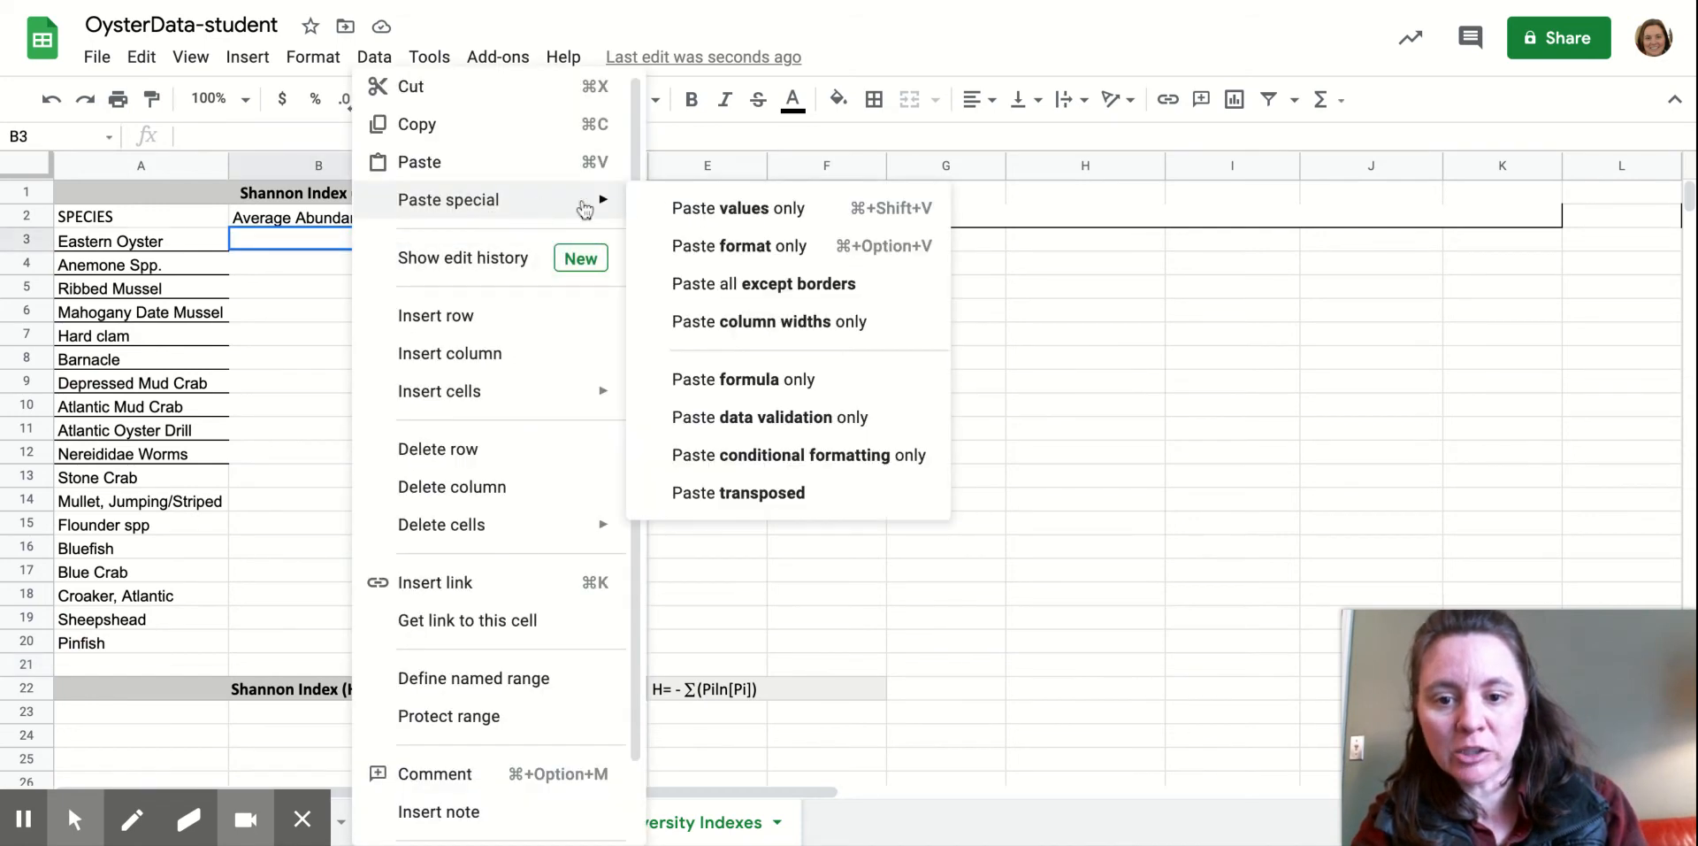
{"action": "left_click", "coordinate": [759, 492]}
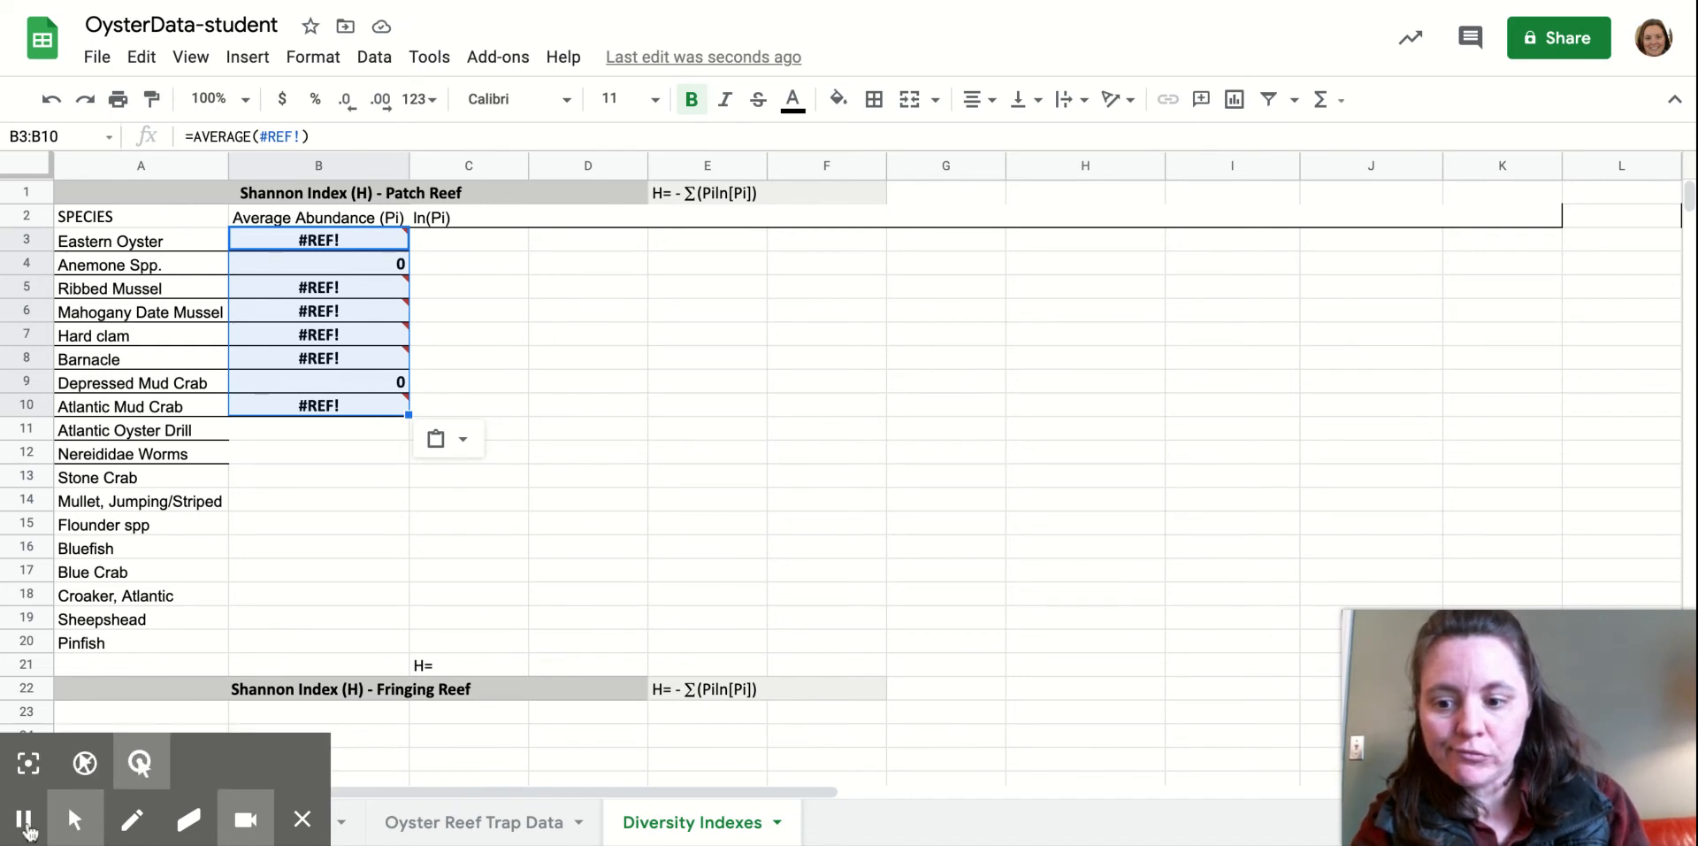
{"action": "key", "text": "ctrl+z"}
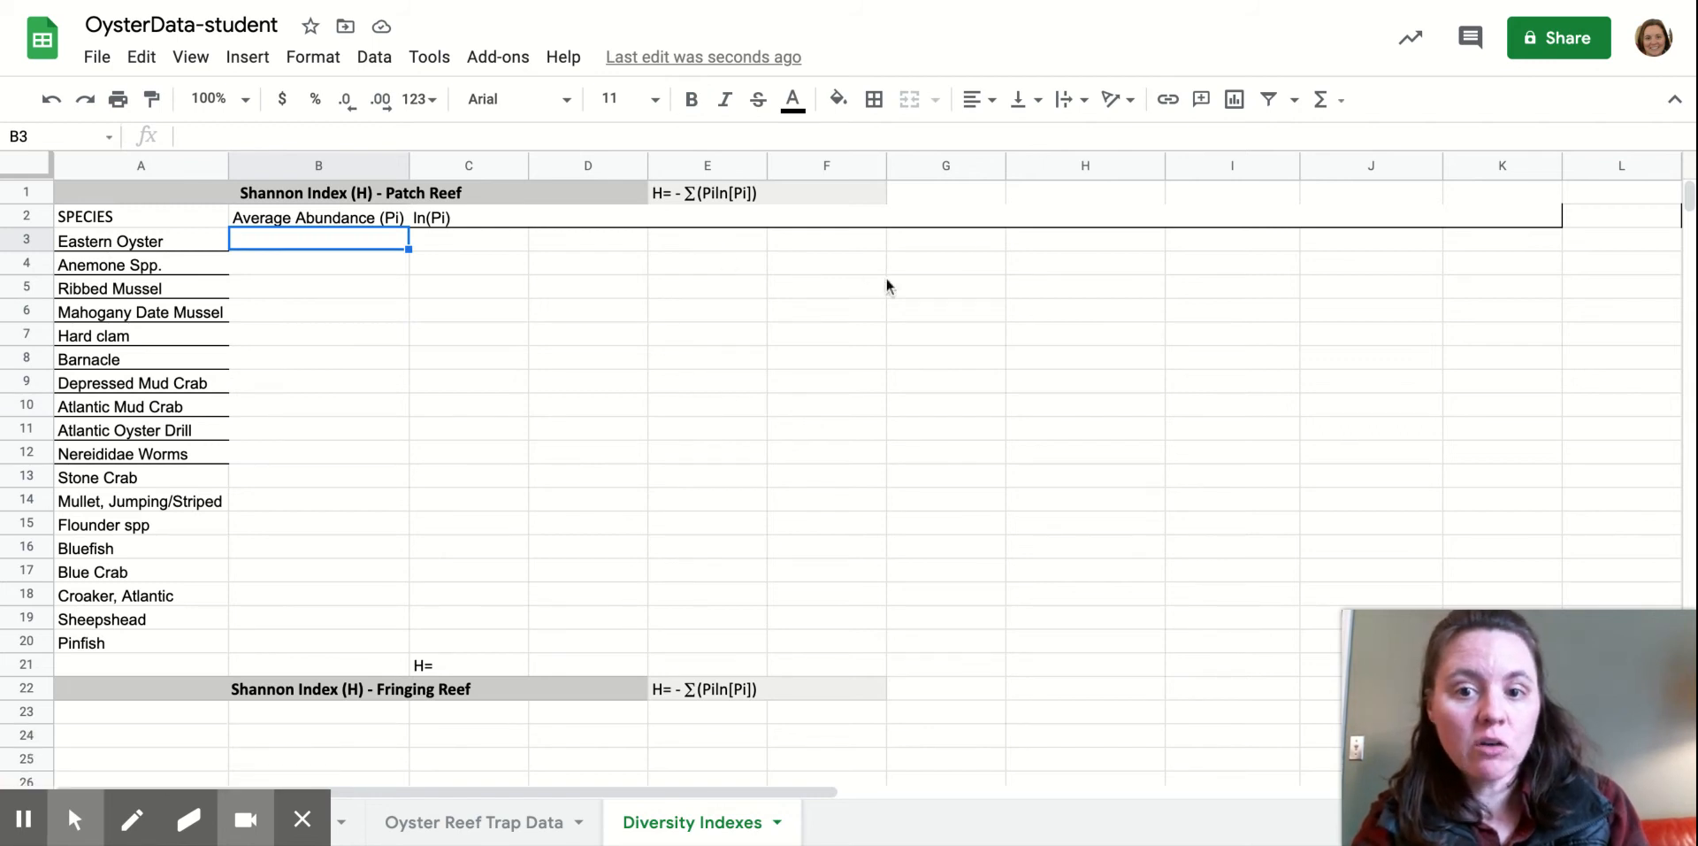
Paste the copied averages as values only into G4:N4 and copy them again.
{"action": "left_click", "coordinate": [932, 269]}
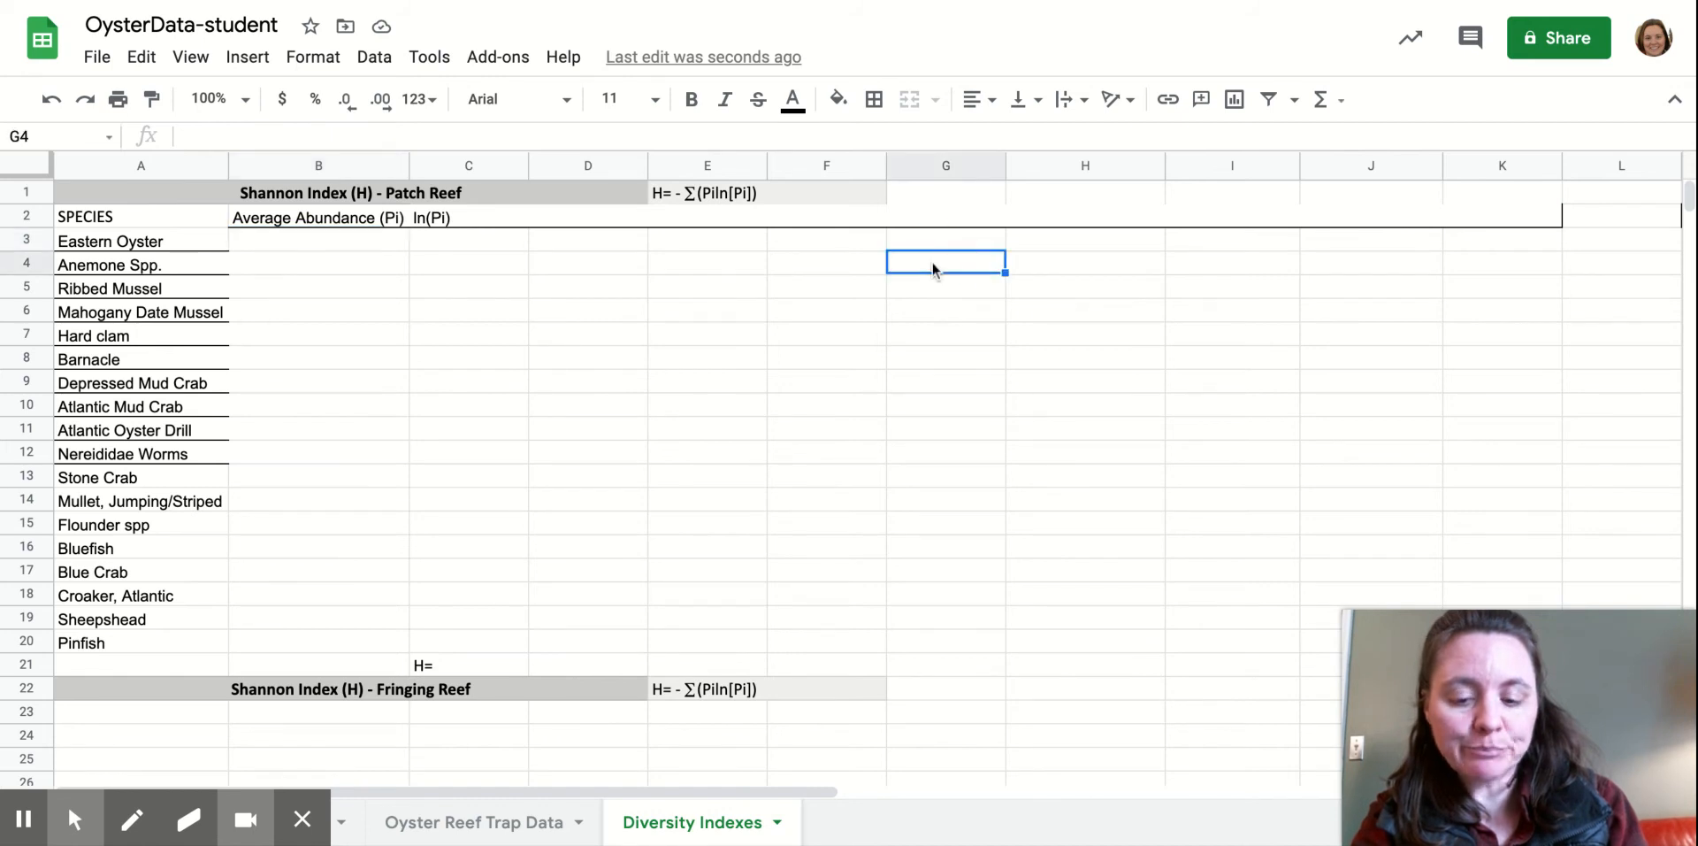
{"action": "right_click", "coordinate": [934, 265]}
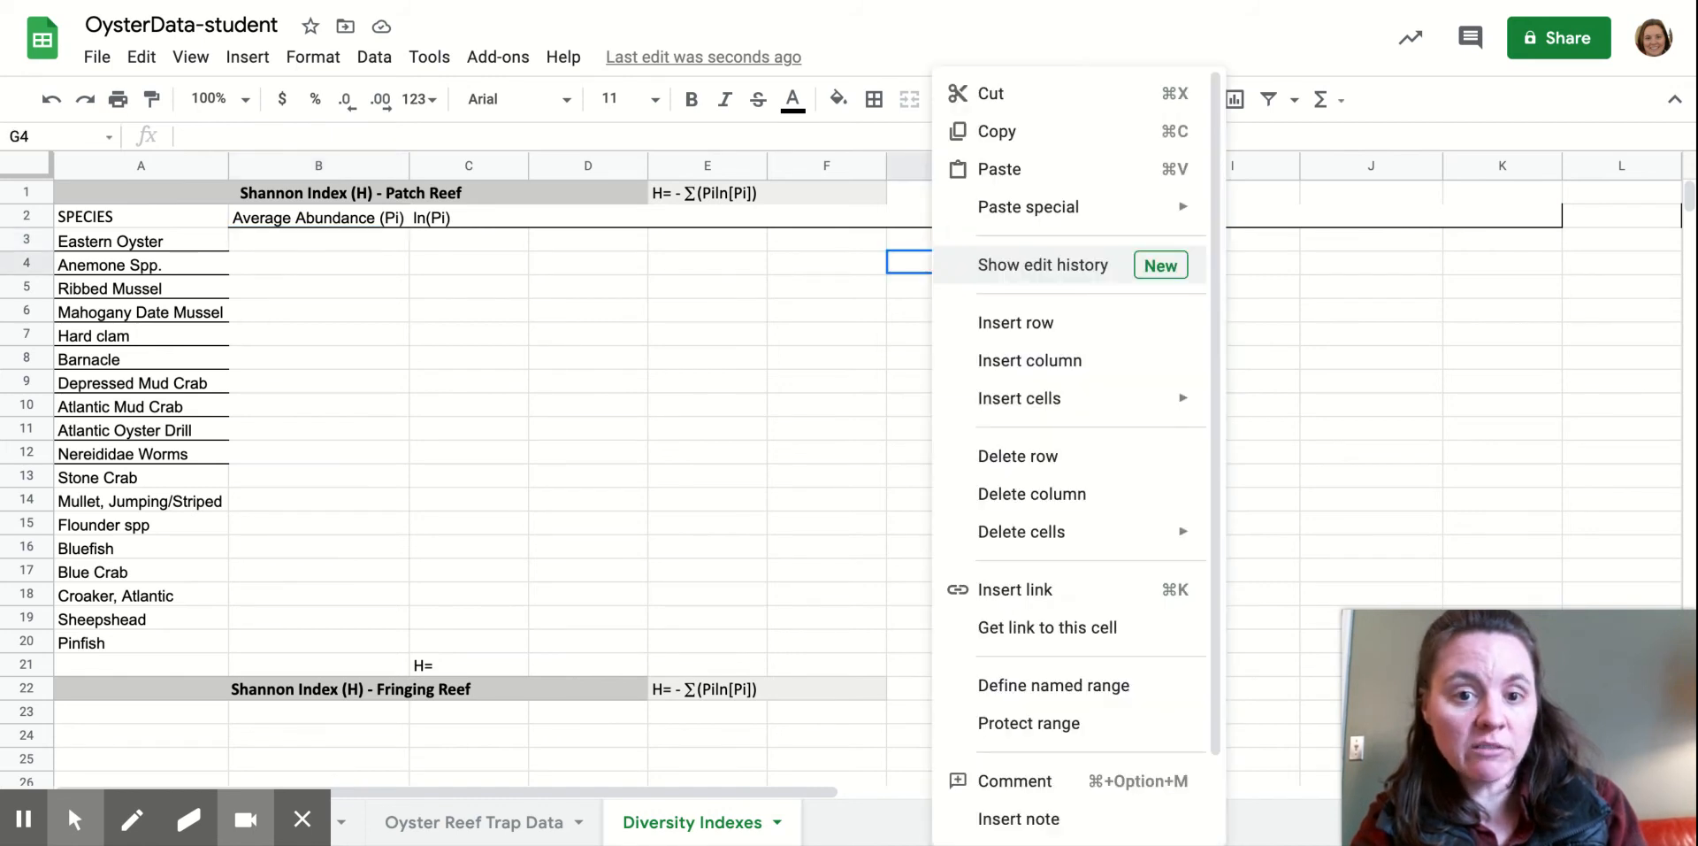
{"action": "mouse_move", "coordinate": [1086, 206]}
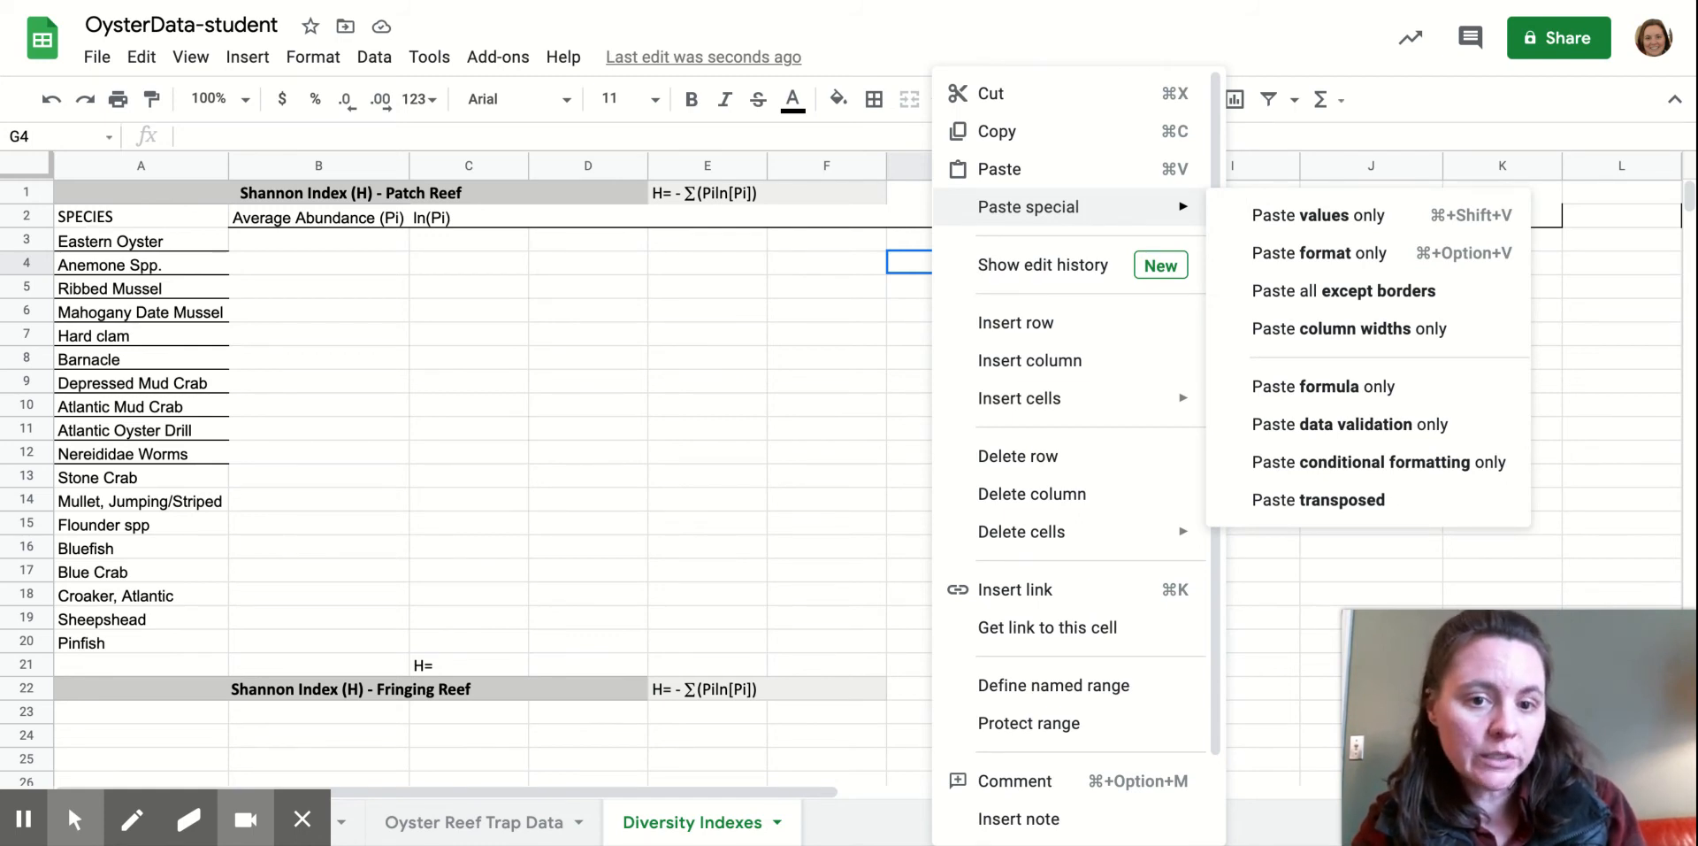
{"action": "left_click", "coordinate": [1302, 221]}
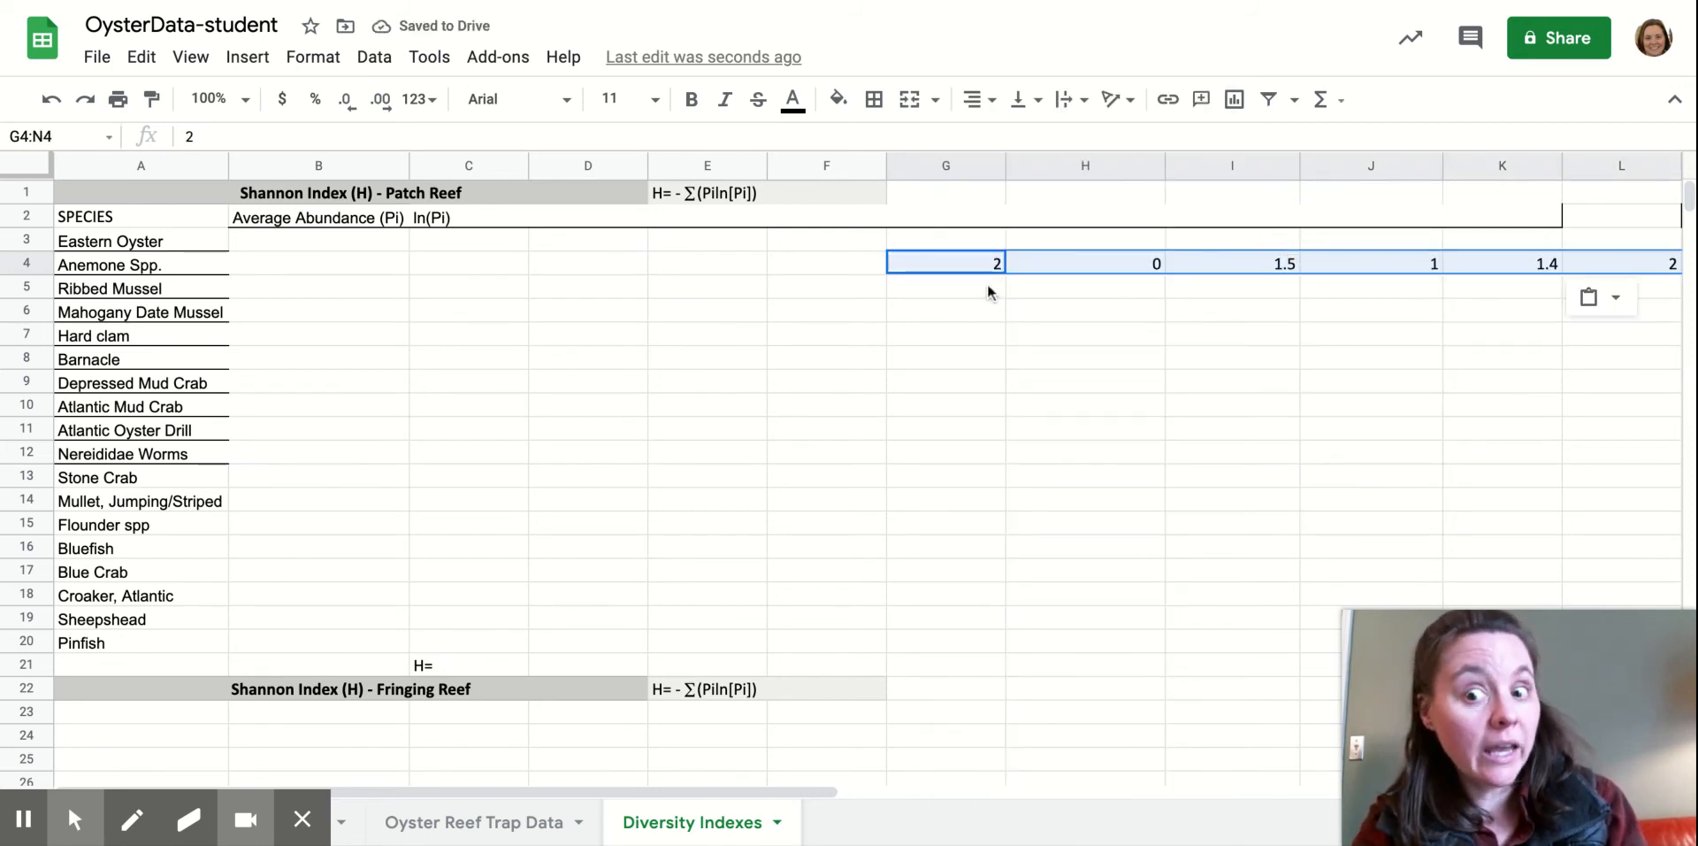
{"action": "key", "text": "ctrl+c"}
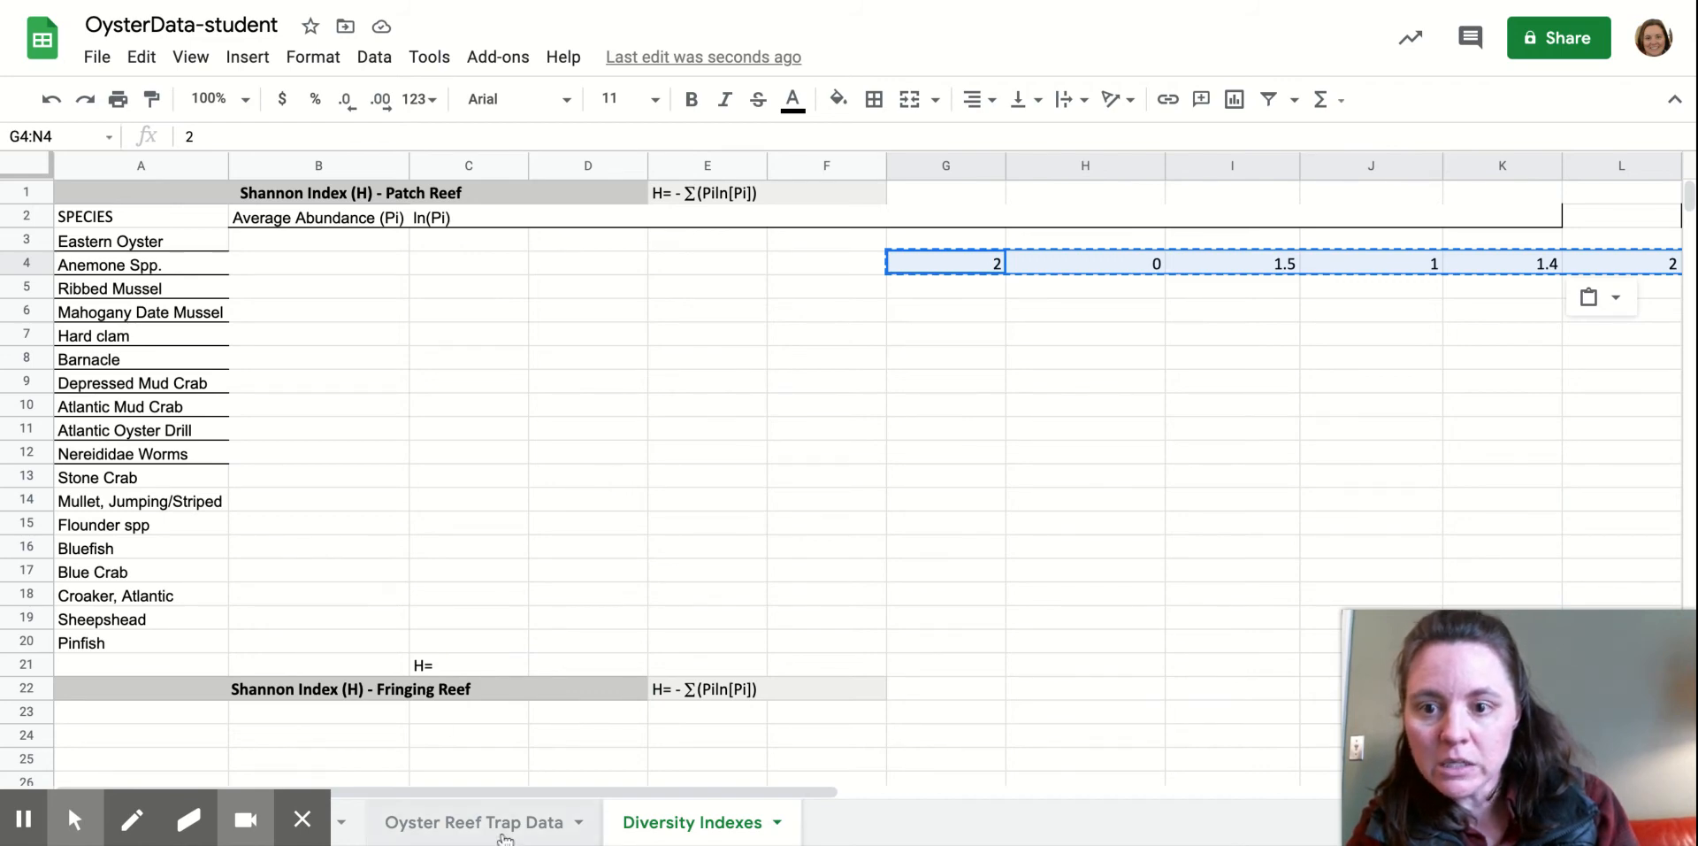
Check the averages on Oyster Reef Trap Data, then return and select B13.
{"action": "left_click", "coordinate": [478, 822]}
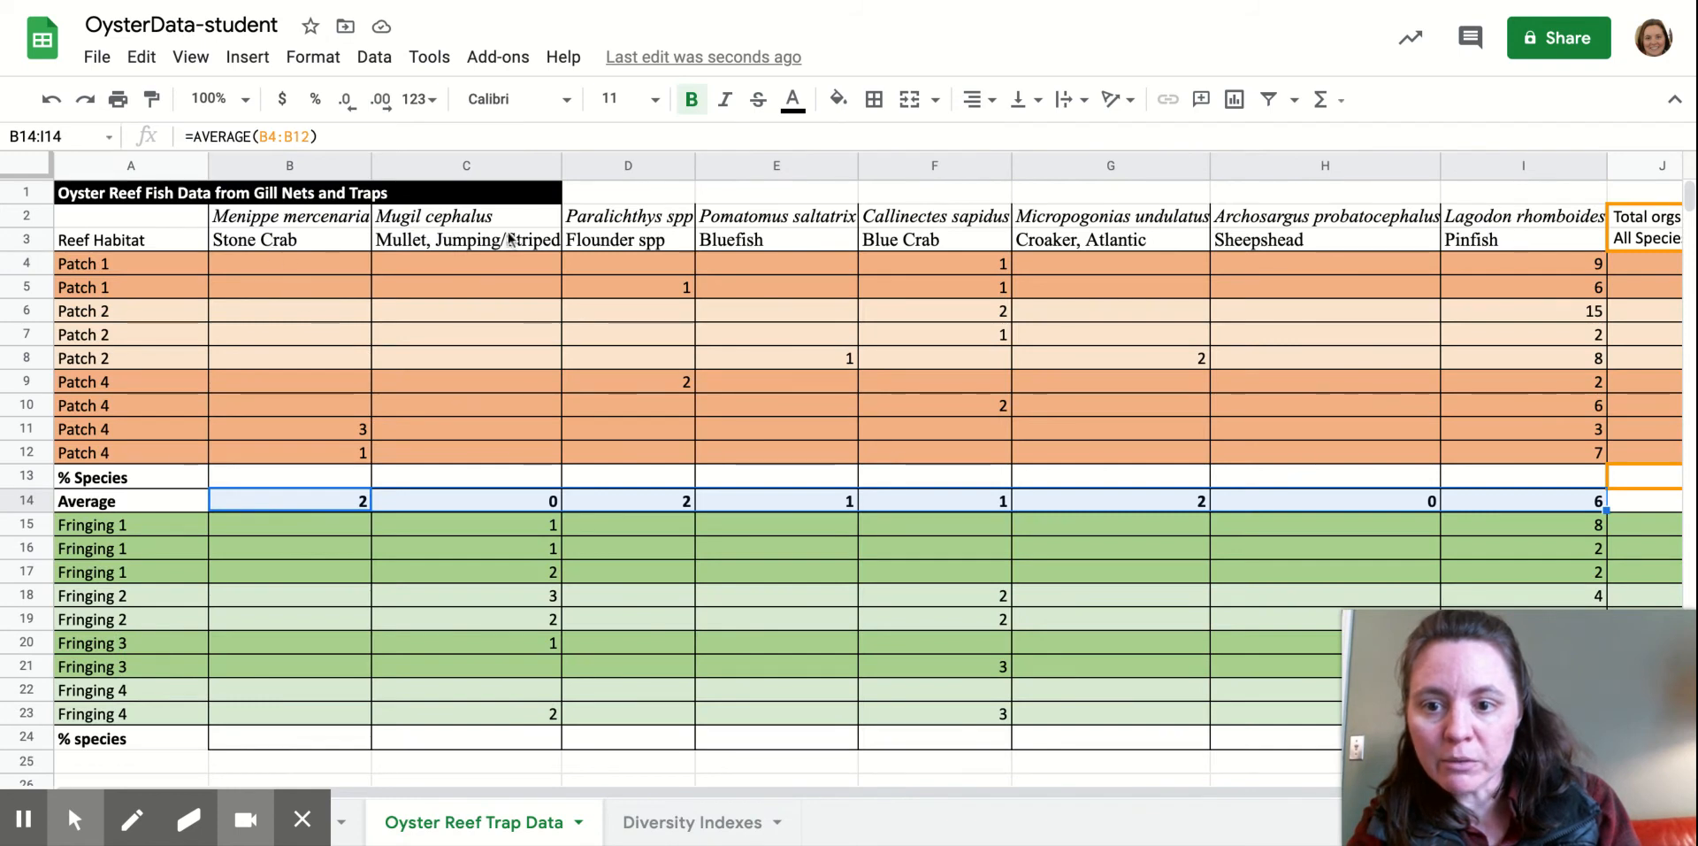
{"action": "left_click", "coordinate": [655, 822]}
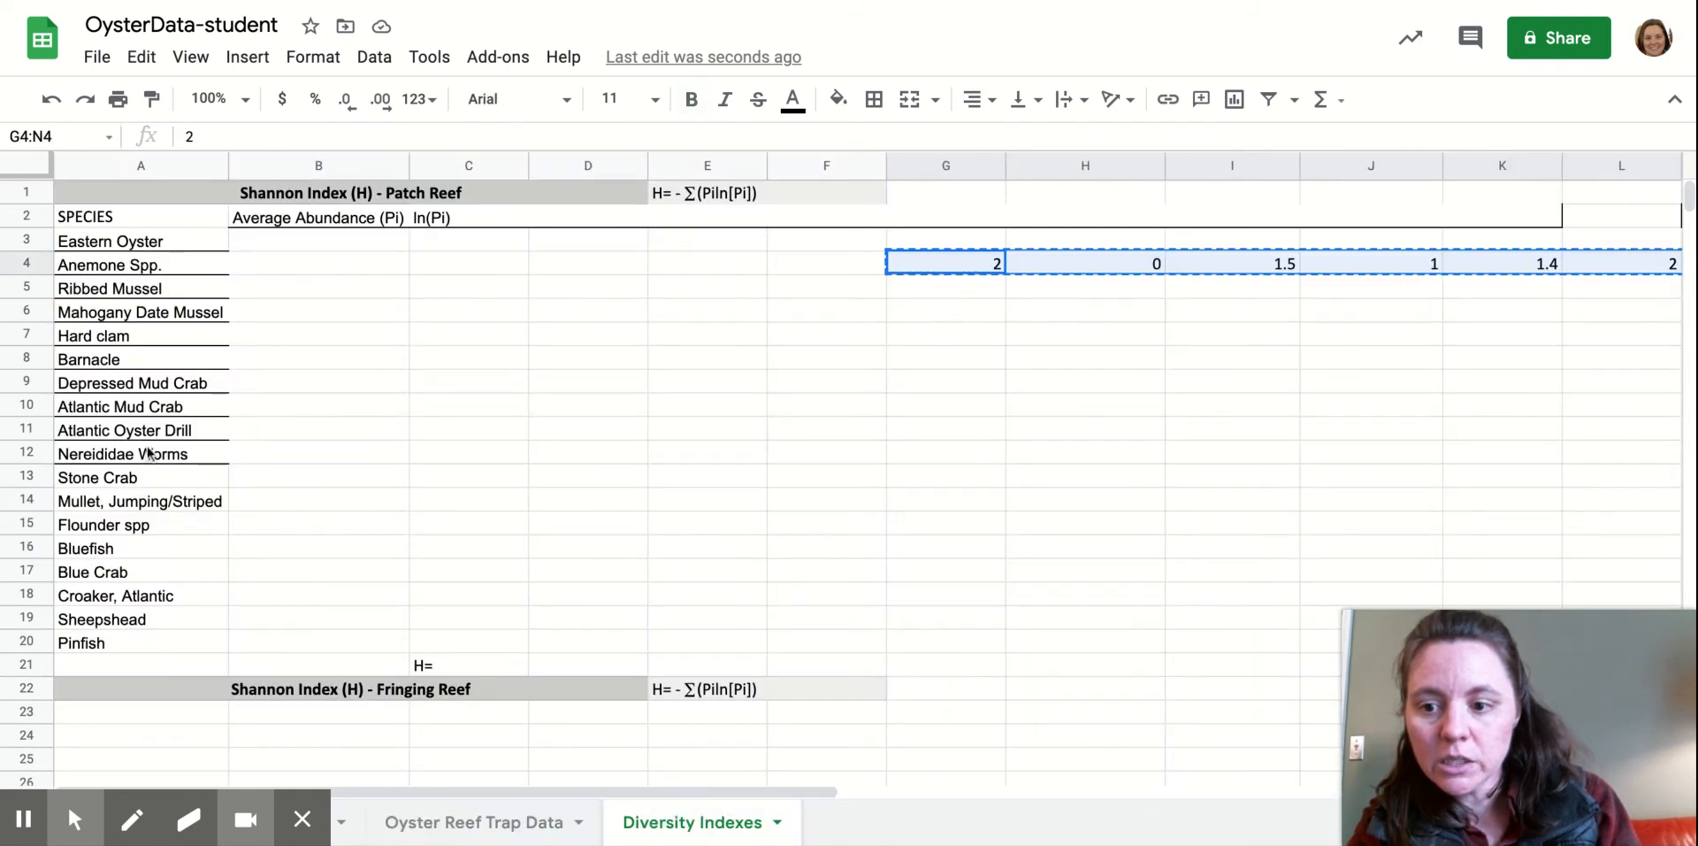
{"action": "left_click", "coordinate": [301, 478]}
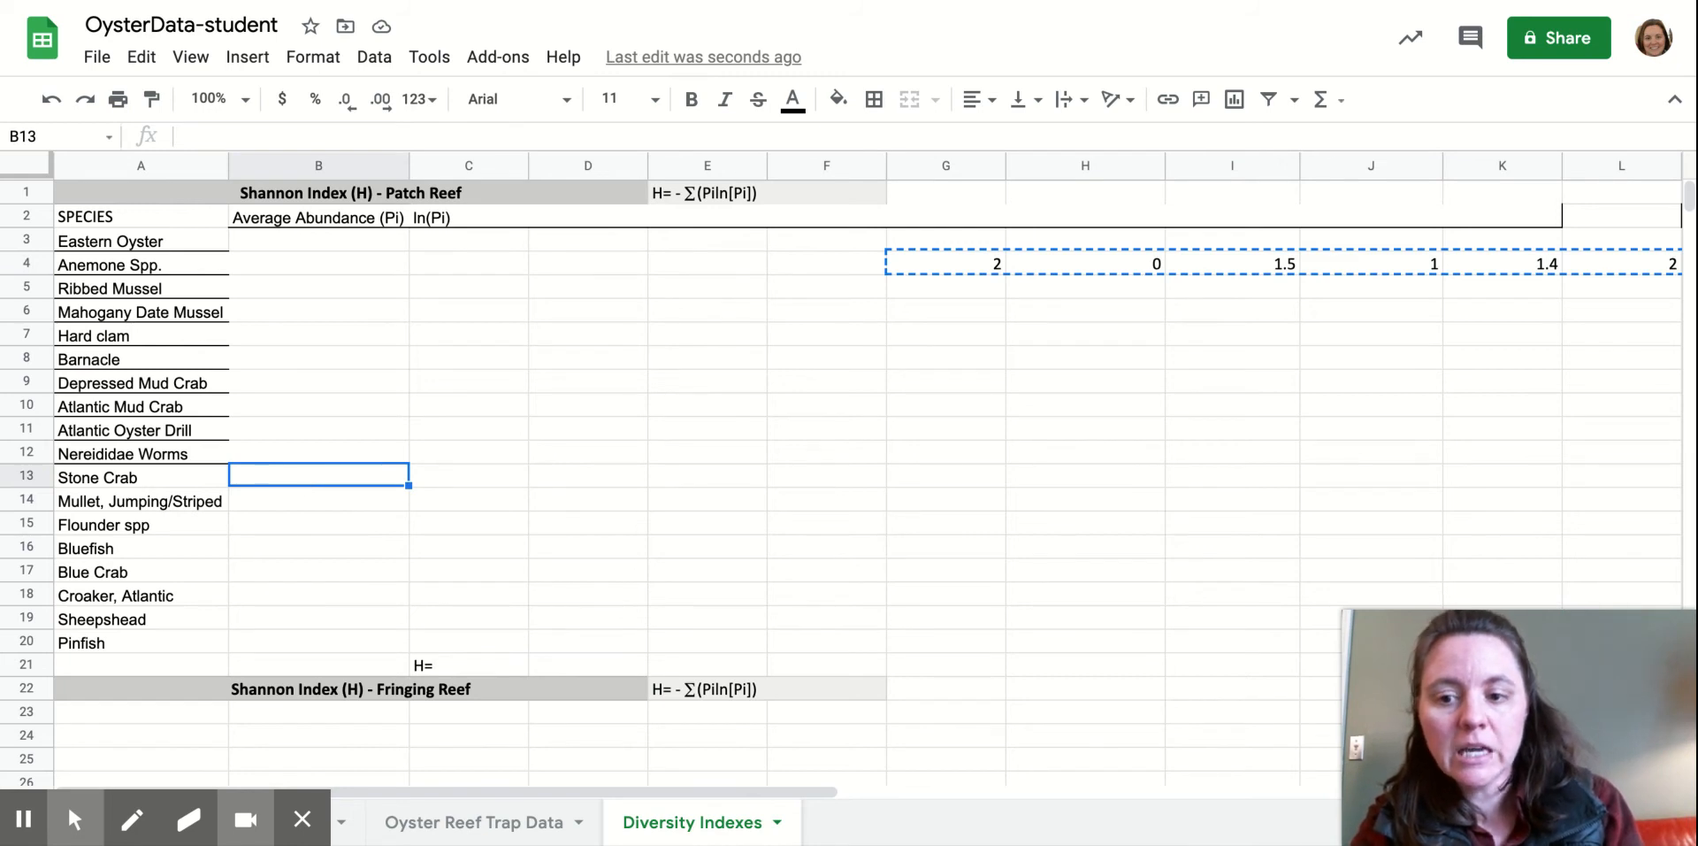
Paste the row 4 values transposed into B13:B20 and round them to whole numbers.
{"action": "right_click", "coordinate": [301, 478]}
{"action": "mouse_move", "coordinate": [476, 217]}
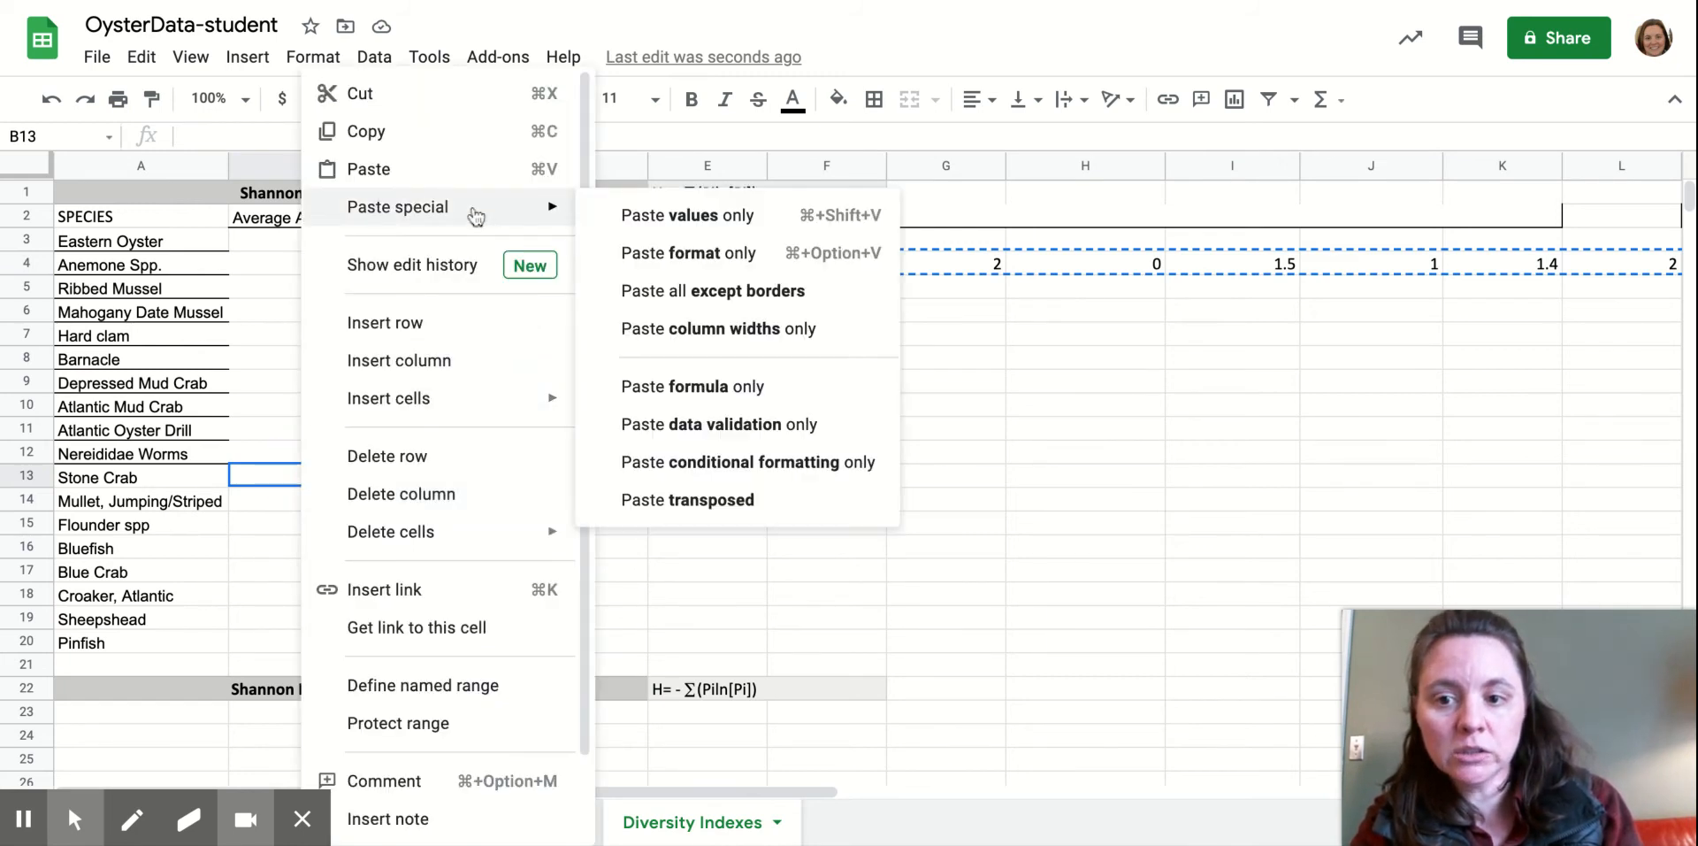
{"action": "left_click", "coordinate": [690, 511]}
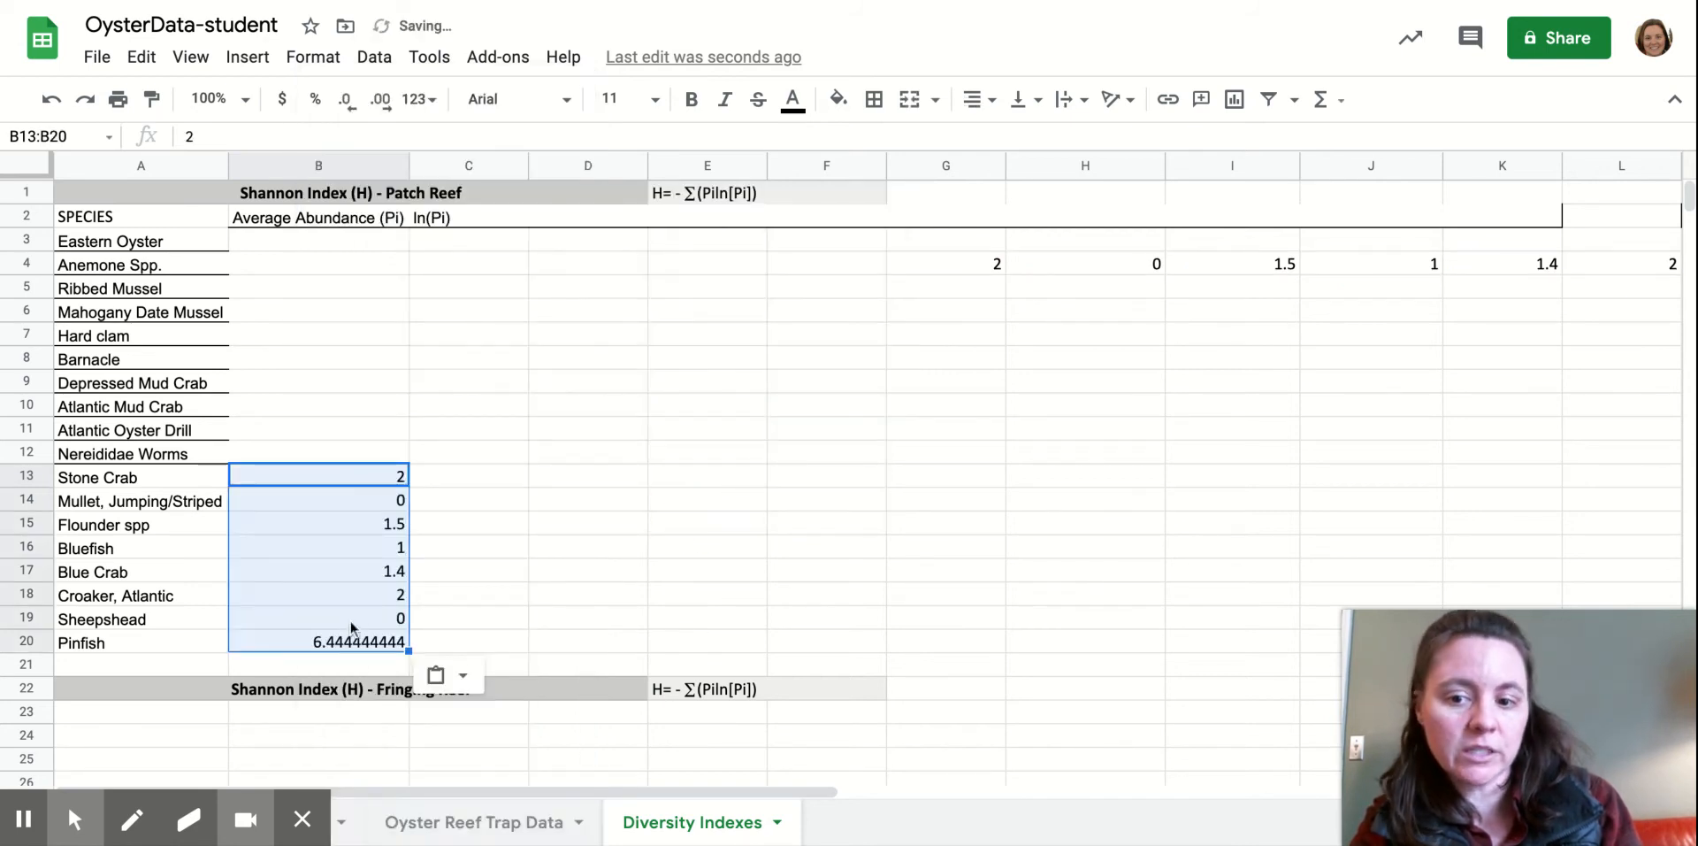
{"action": "left_click", "coordinate": [348, 99]}
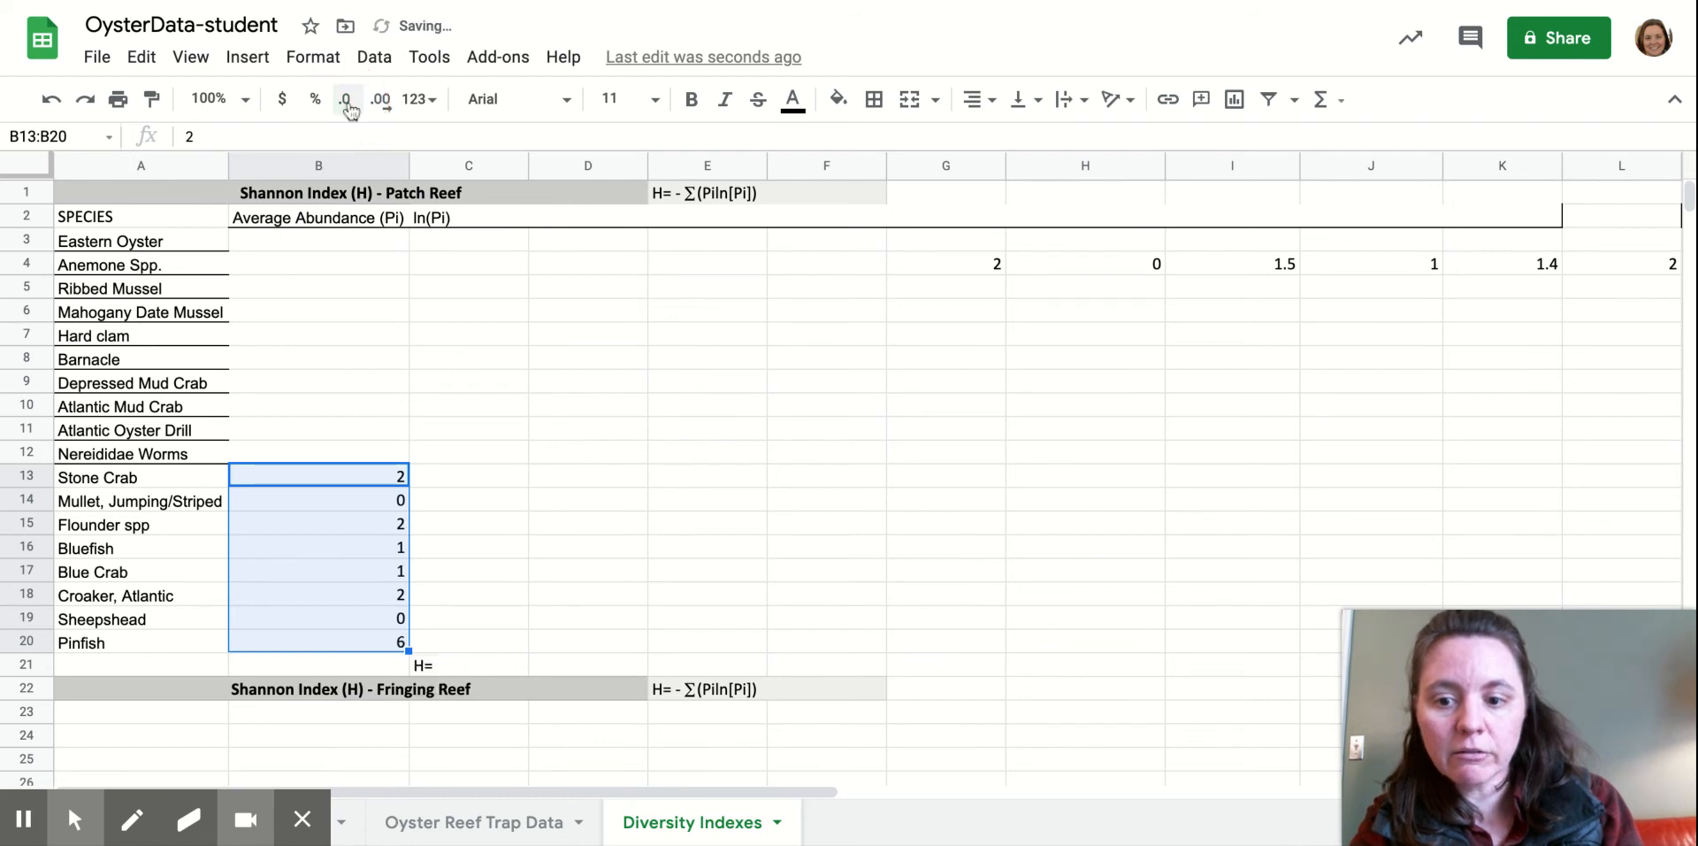
{"action": "left_click", "coordinate": [362, 556]}
{"action": "left_click_drag", "start_coordinate": [978, 259], "coordinate": [1289, 263]}
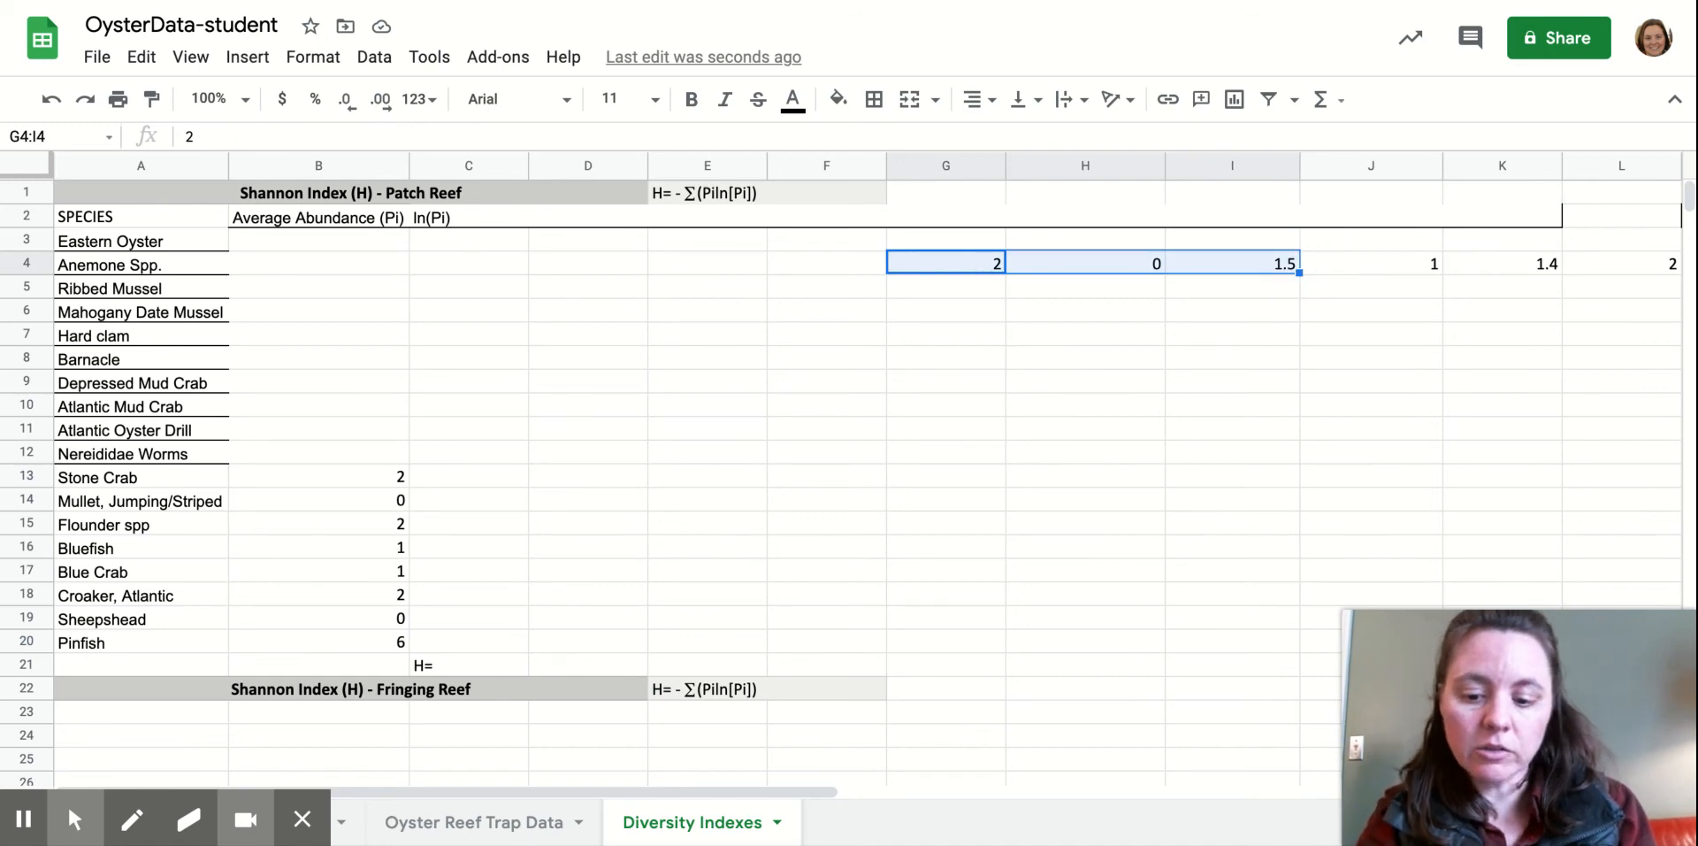
Clear the temporary values from G4:N4 on Diversity Indexes.
{"action": "key", "text": "ctrl+shift+Right"}
{"action": "key", "text": "Delete"}
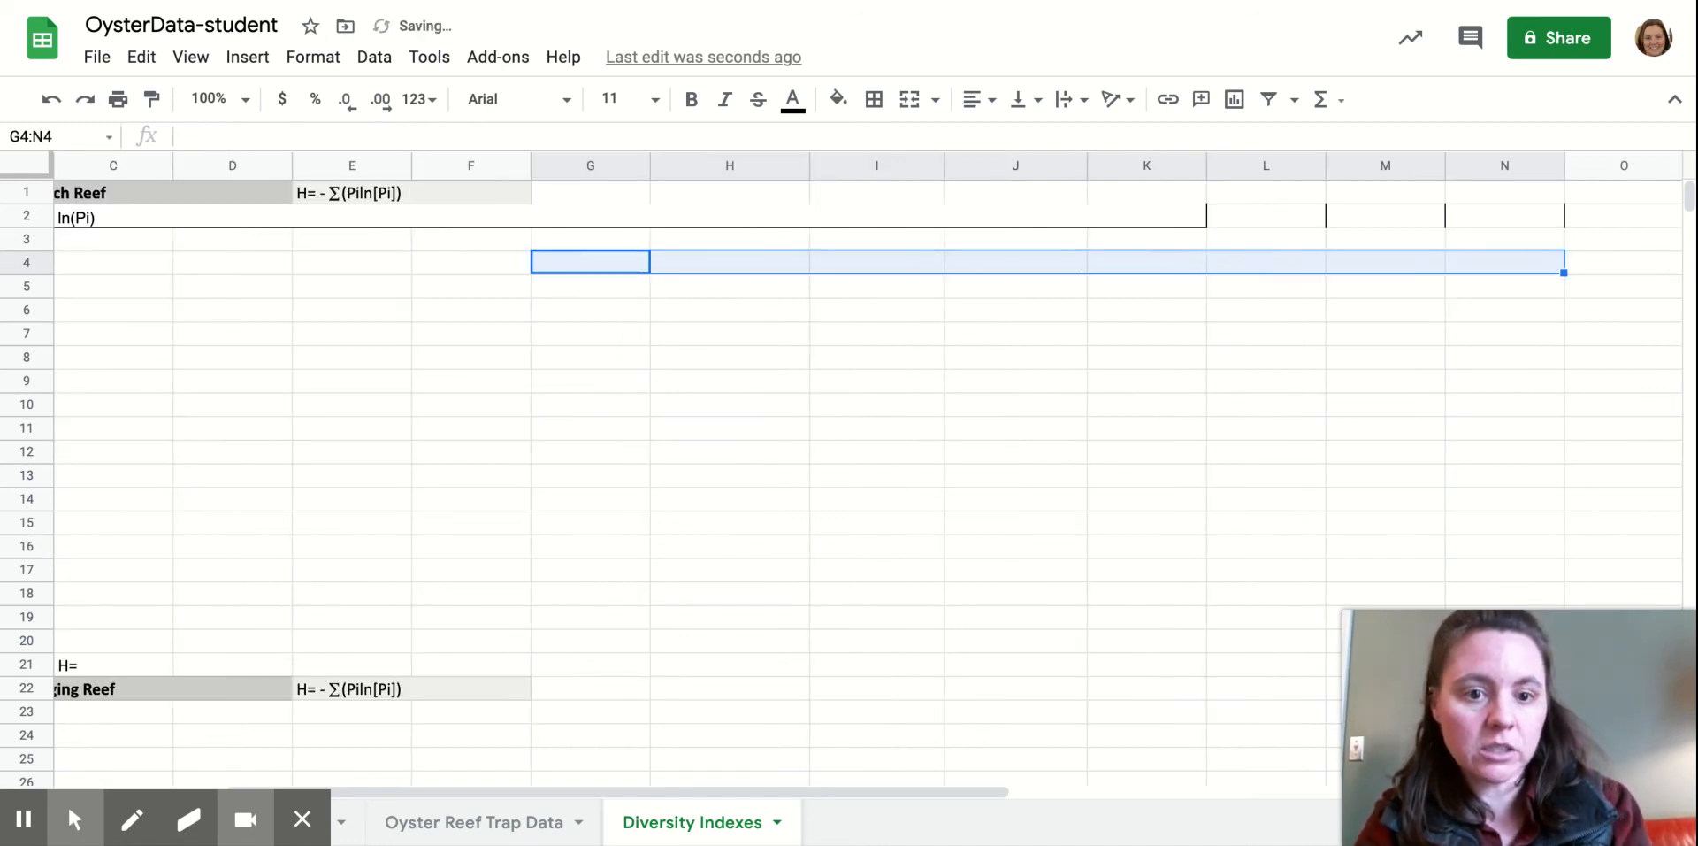
{"action": "scroll", "coordinate": [388, 387], "scroll_direction": "left", "scroll_amount": 5}
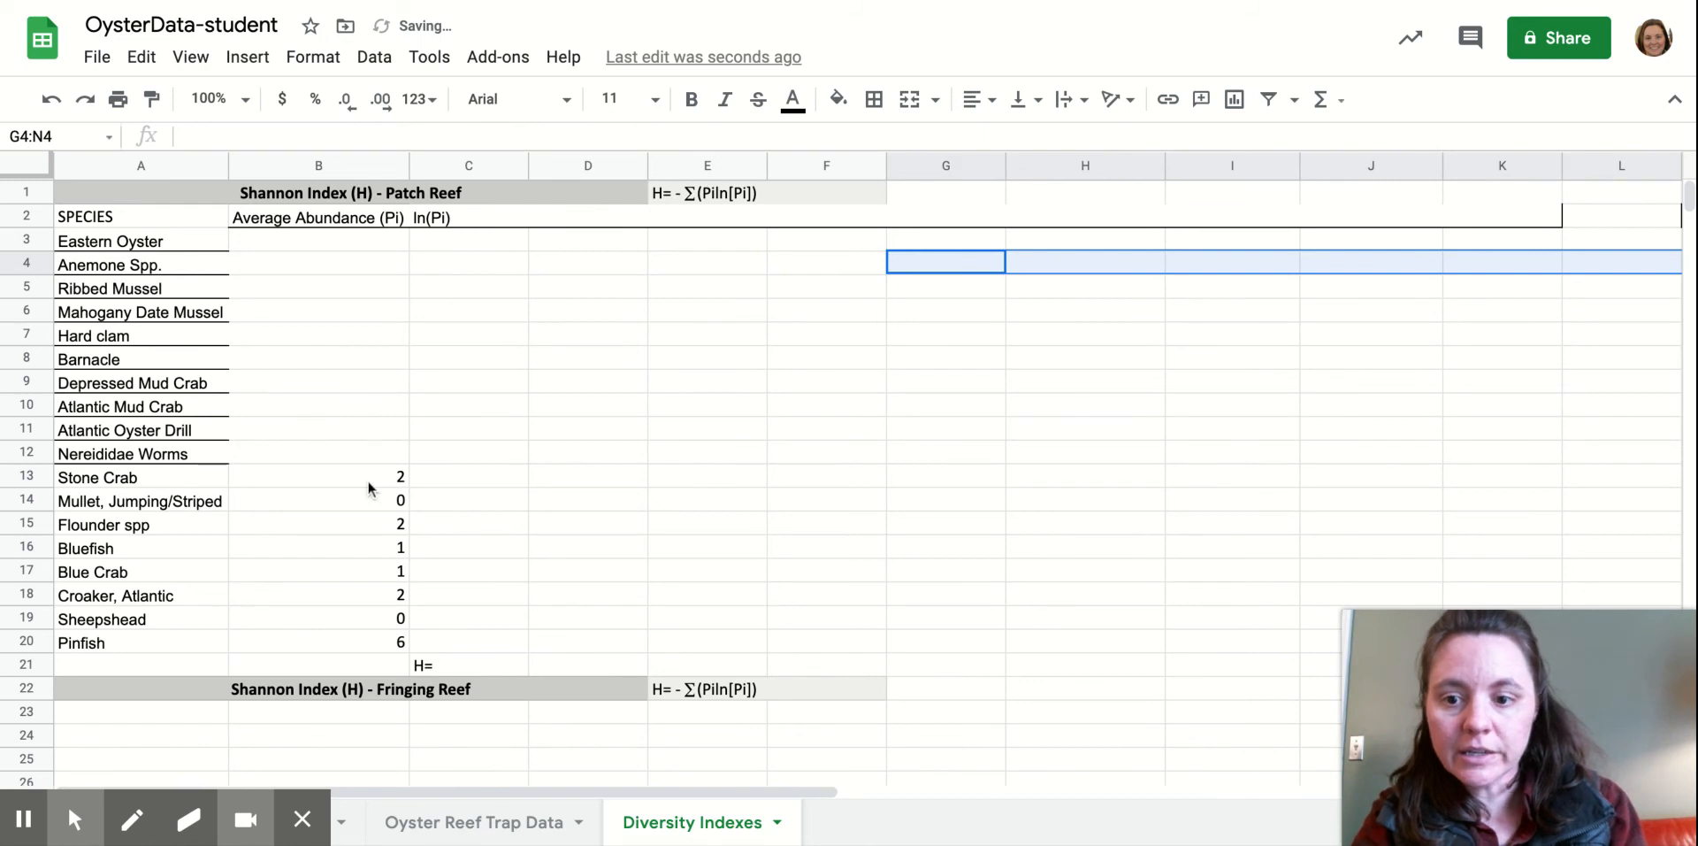
Go to the reef landscape species-count sheet and scroll down to the Totals rows.
{"action": "left_click", "coordinate": [357, 815]}
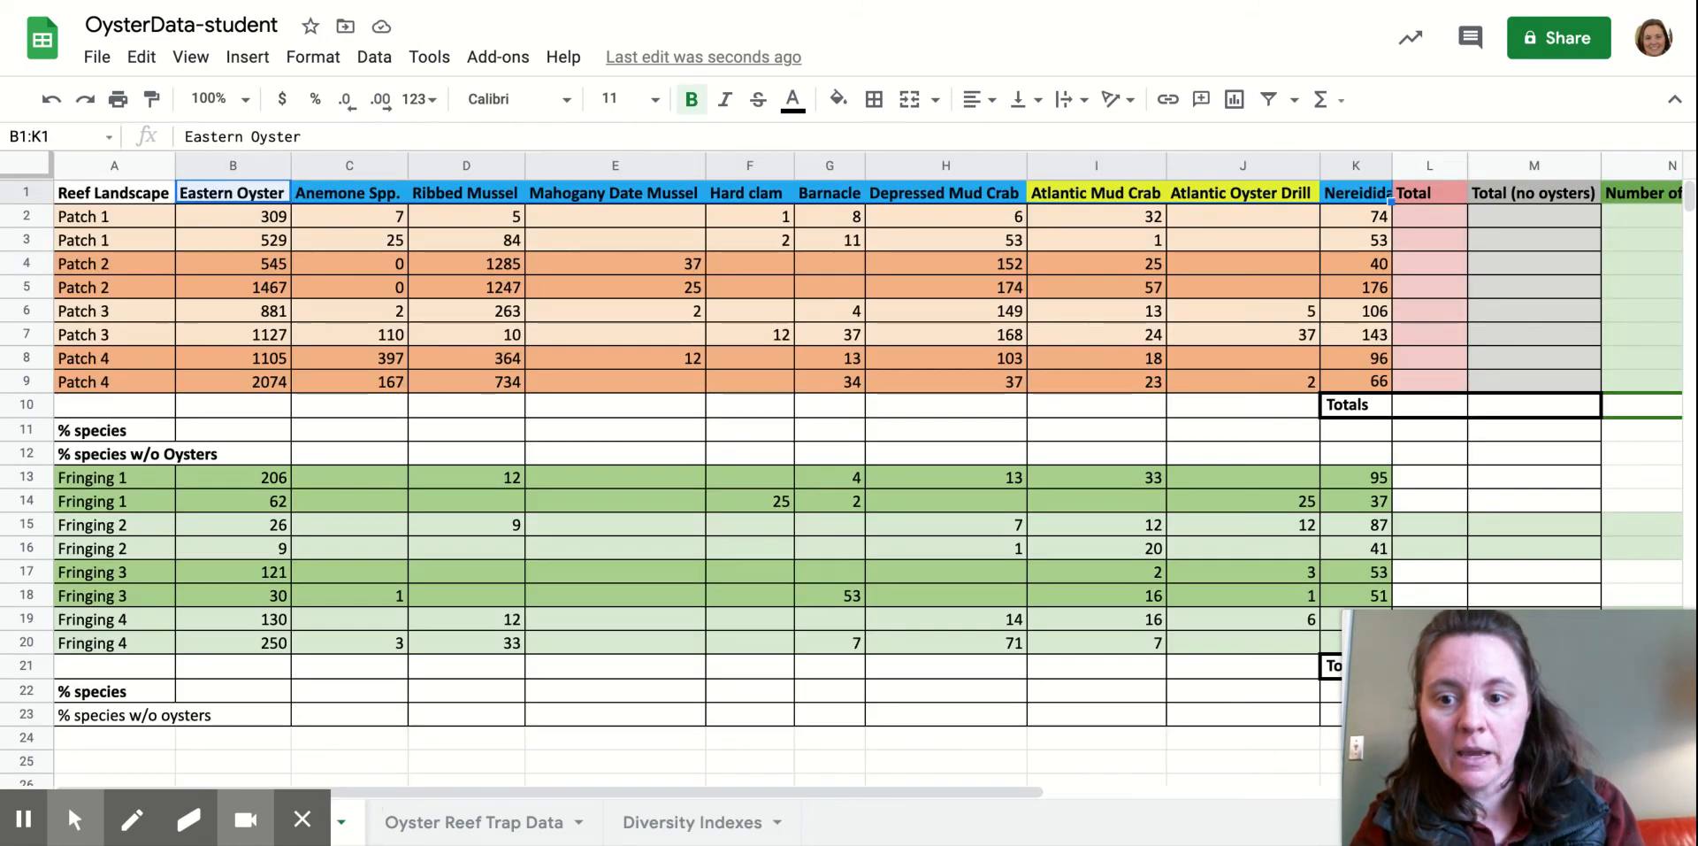
{"action": "left_click", "coordinate": [108, 405]}
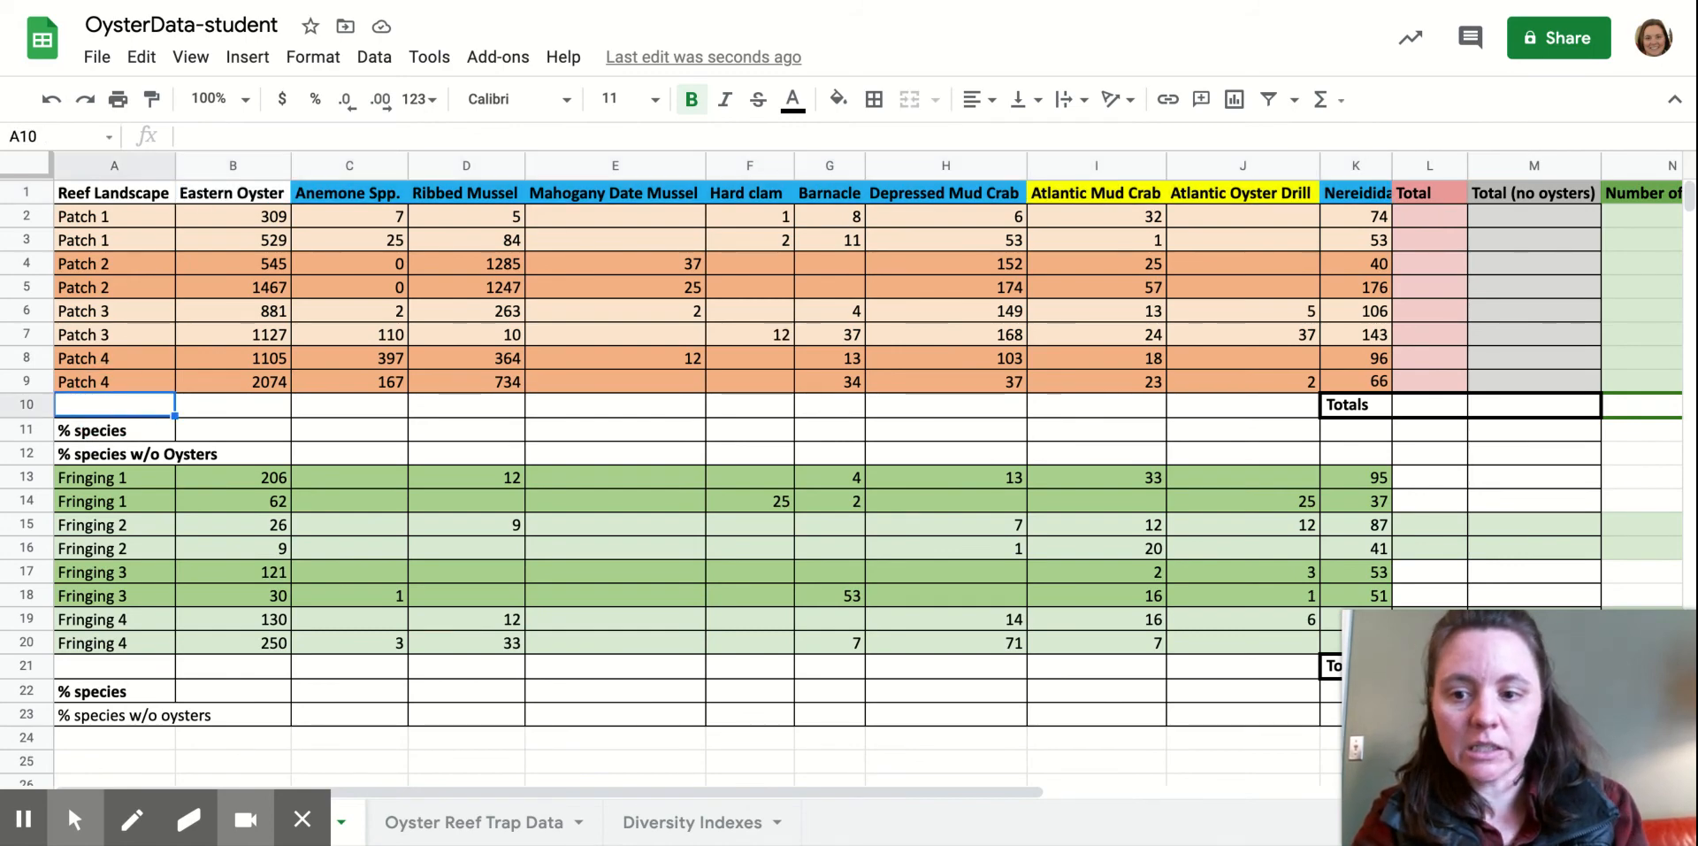
{"action": "scroll", "coordinate": [841, 509], "scroll_direction": "down", "scroll_amount": 3}
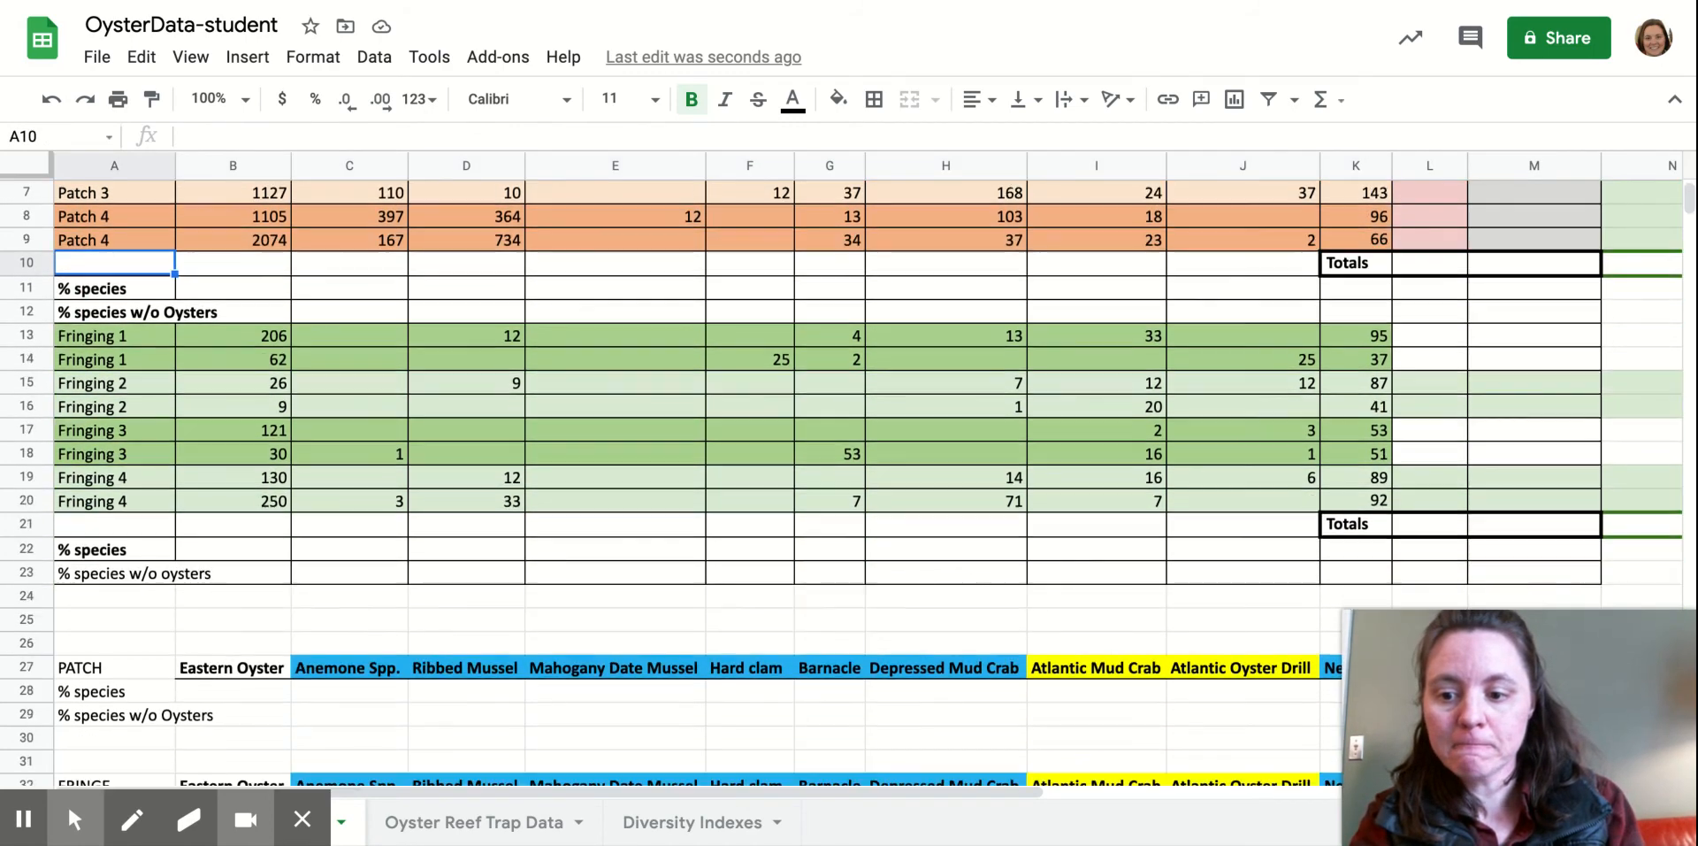
{"action": "scroll", "coordinate": [133, 679], "scroll_direction": "down", "scroll_amount": 2}
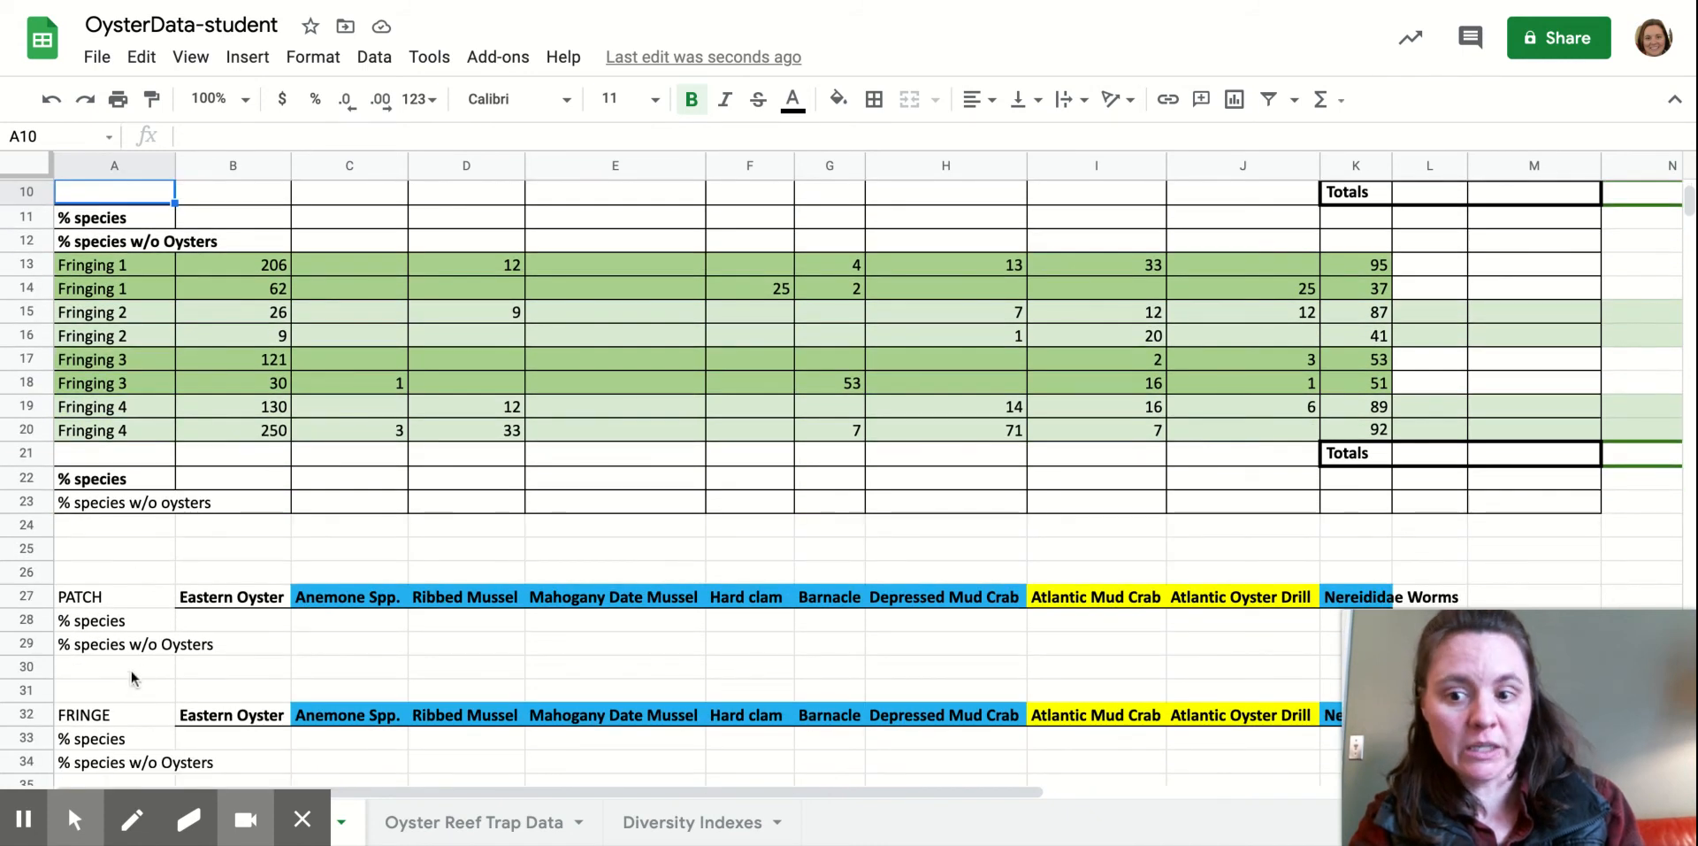
Label A30 'Average' and enter =average(B2:B9) in B30 for Eastern Oyster.
{"action": "left_click", "coordinate": [131, 675]}
{"action": "type", "text": "Av"}
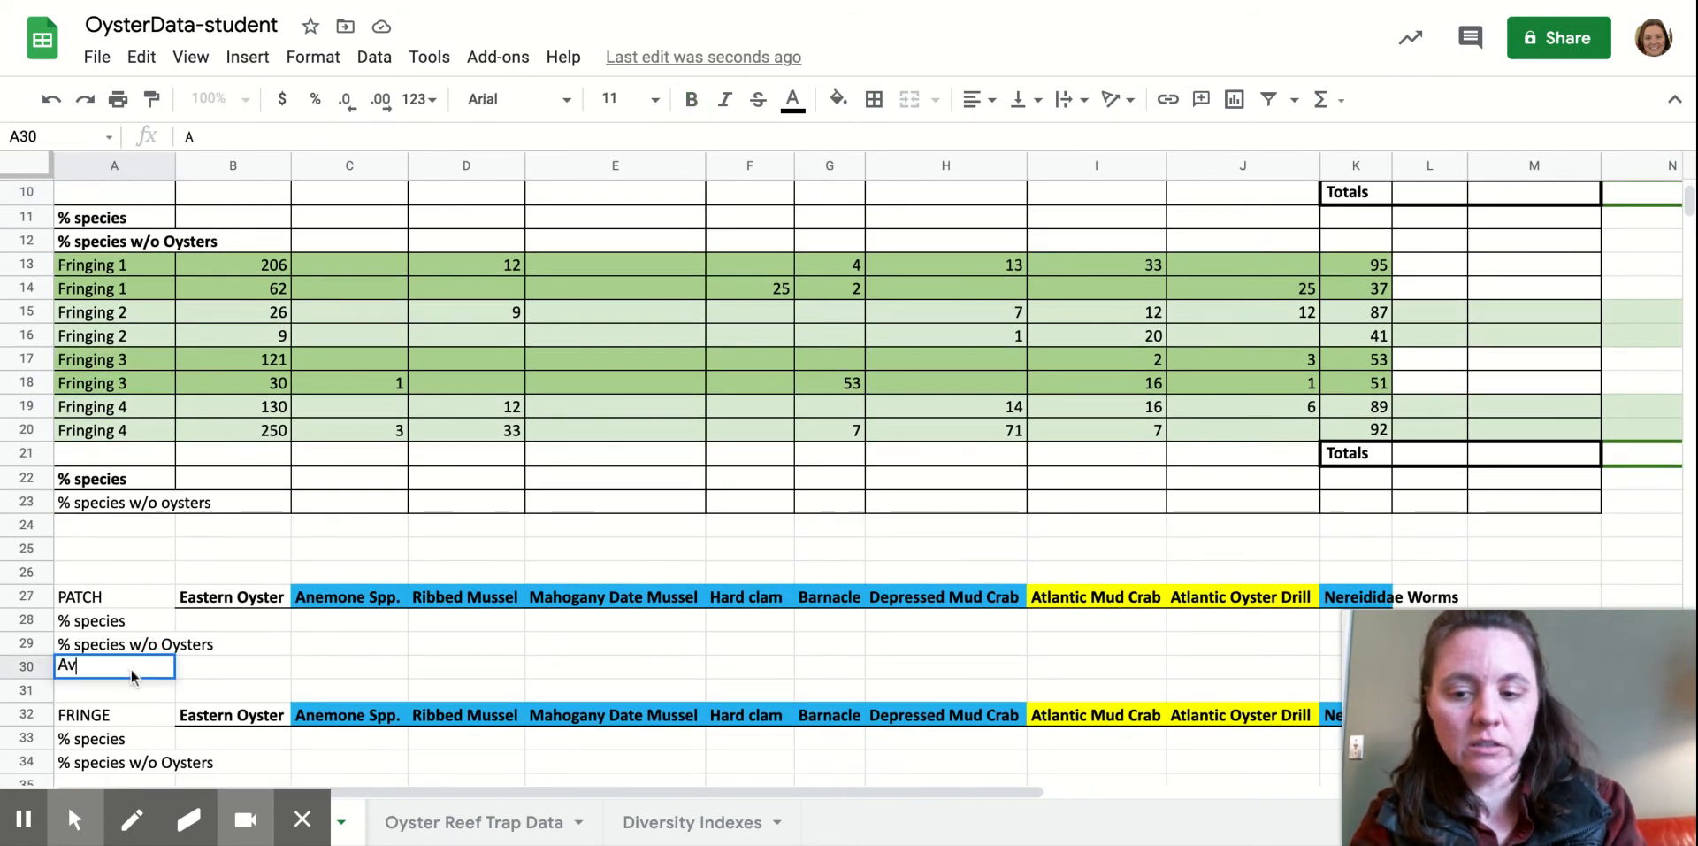
{"action": "type", "text": "erage"}
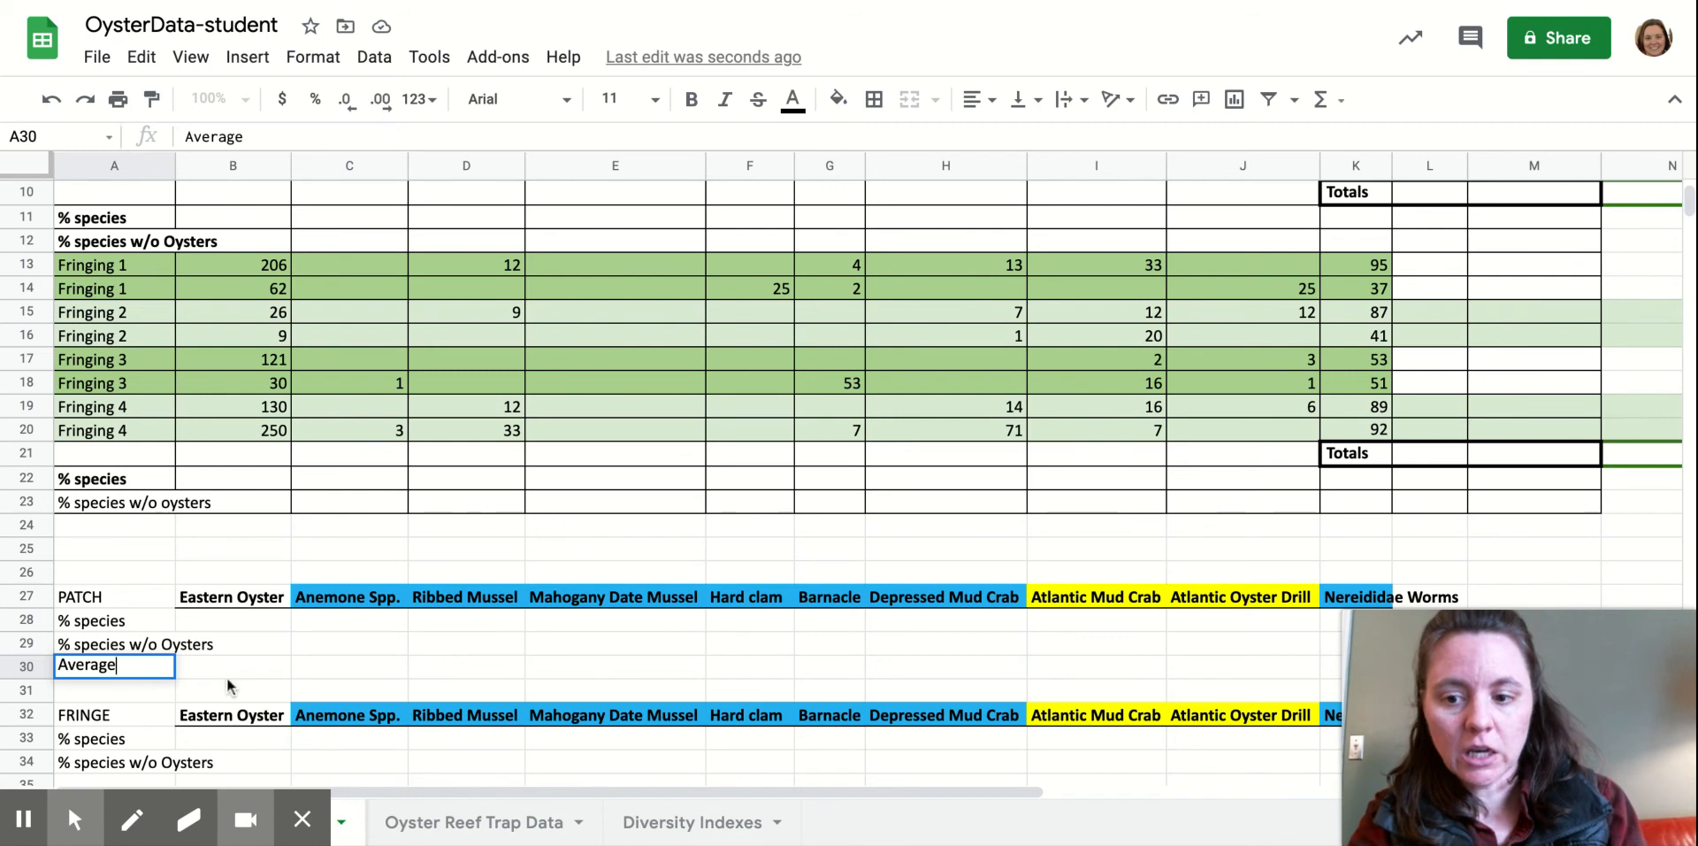
{"action": "left_click", "coordinate": [254, 674]}
{"action": "type", "text": "="}
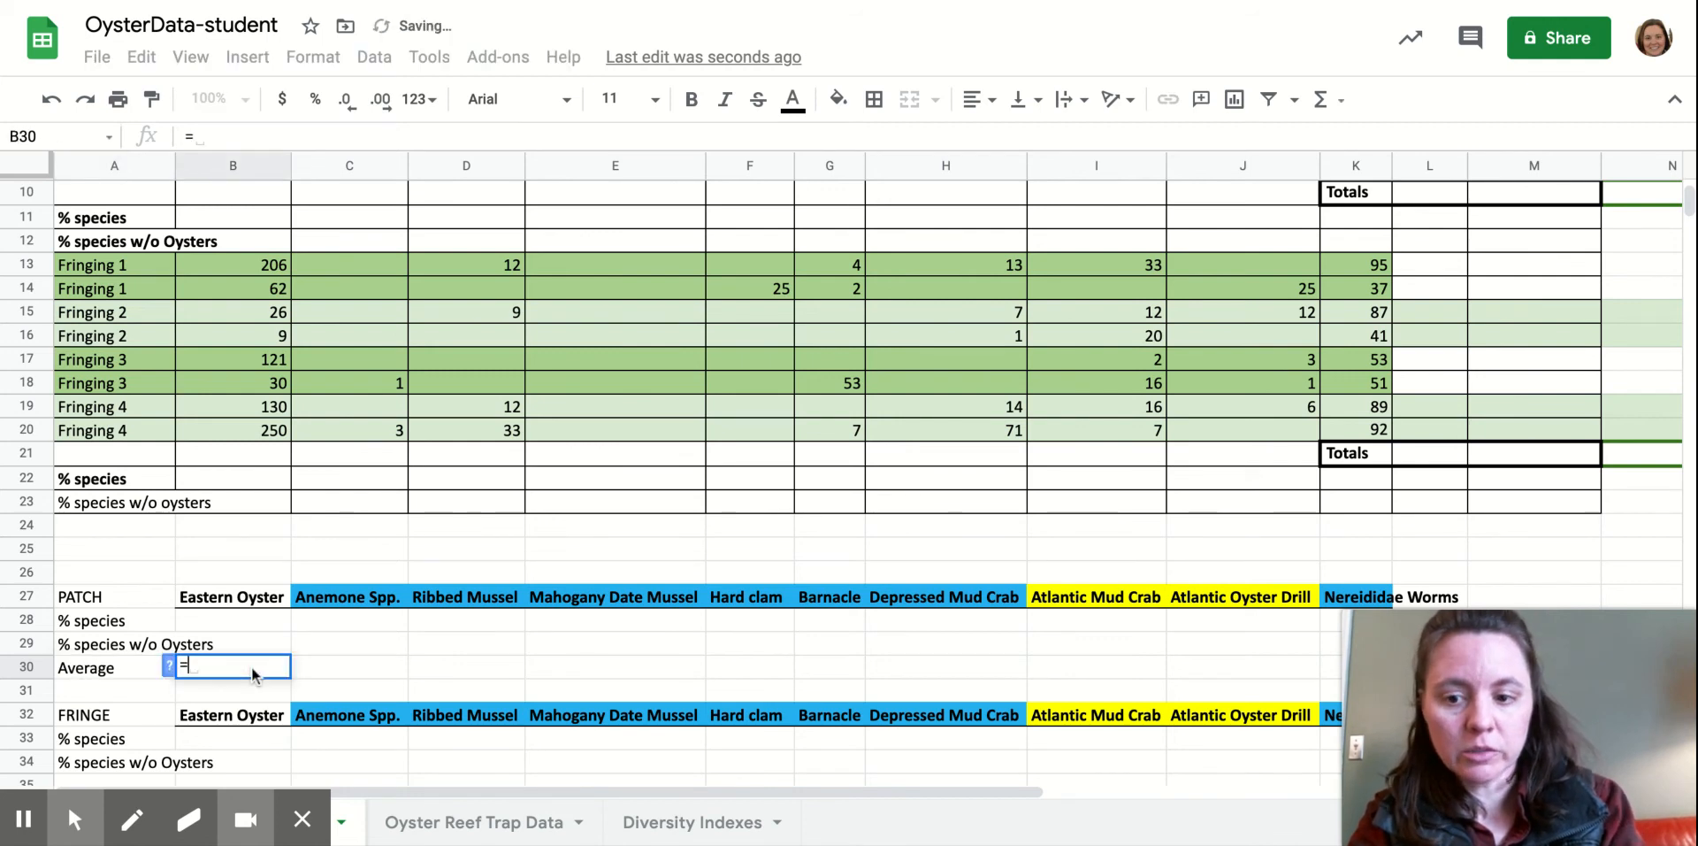
{"action": "type", "text": "ave"}
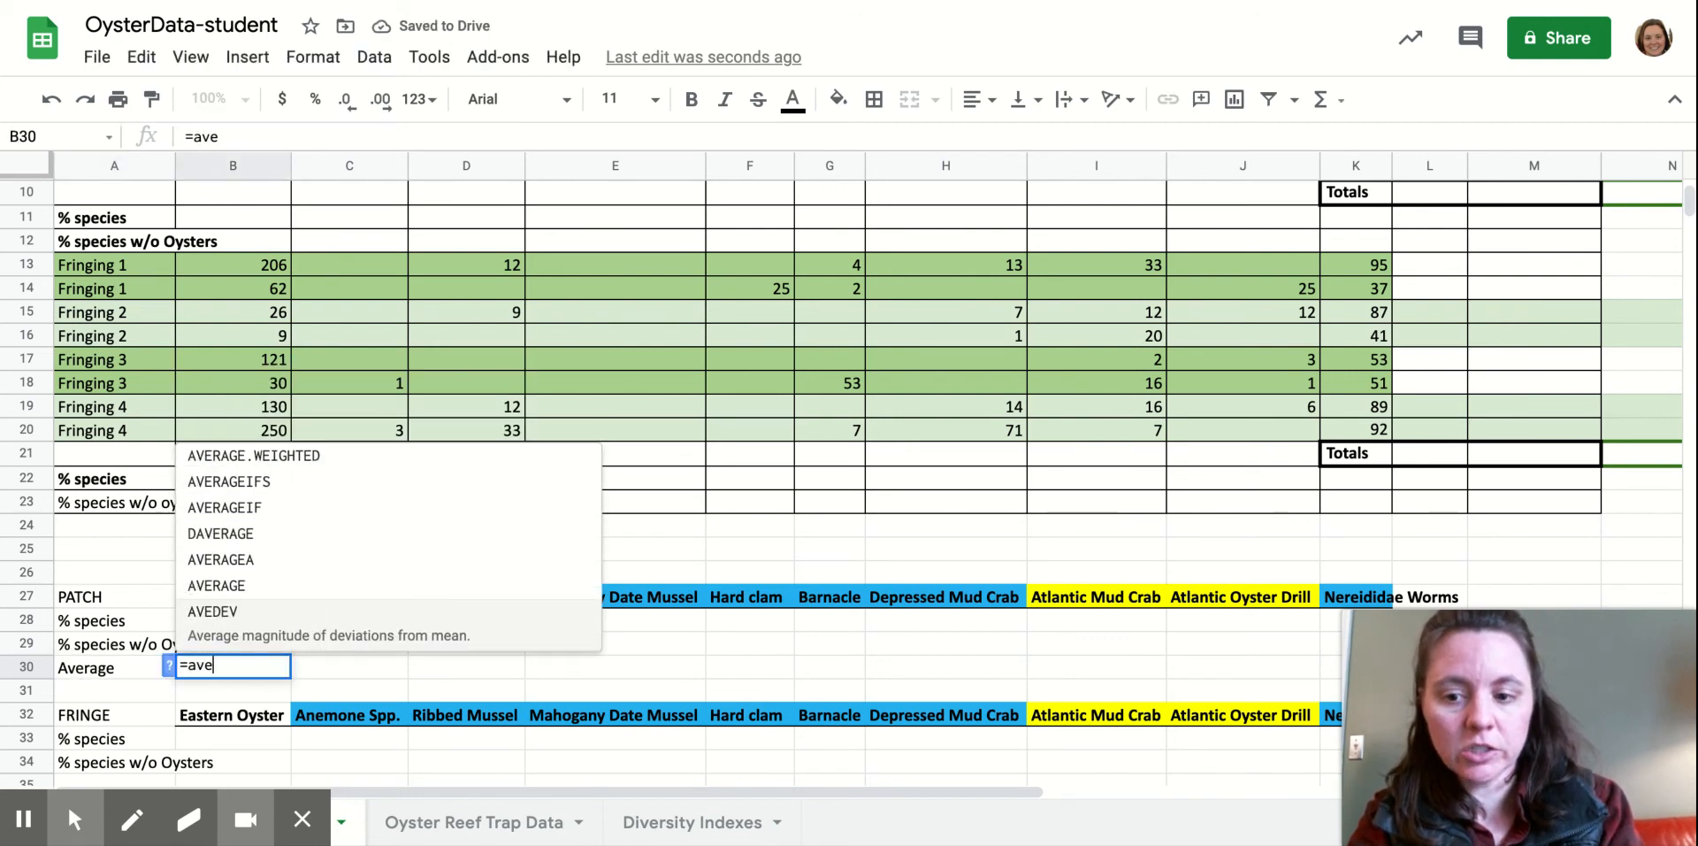
{"action": "type", "text": "rage("}
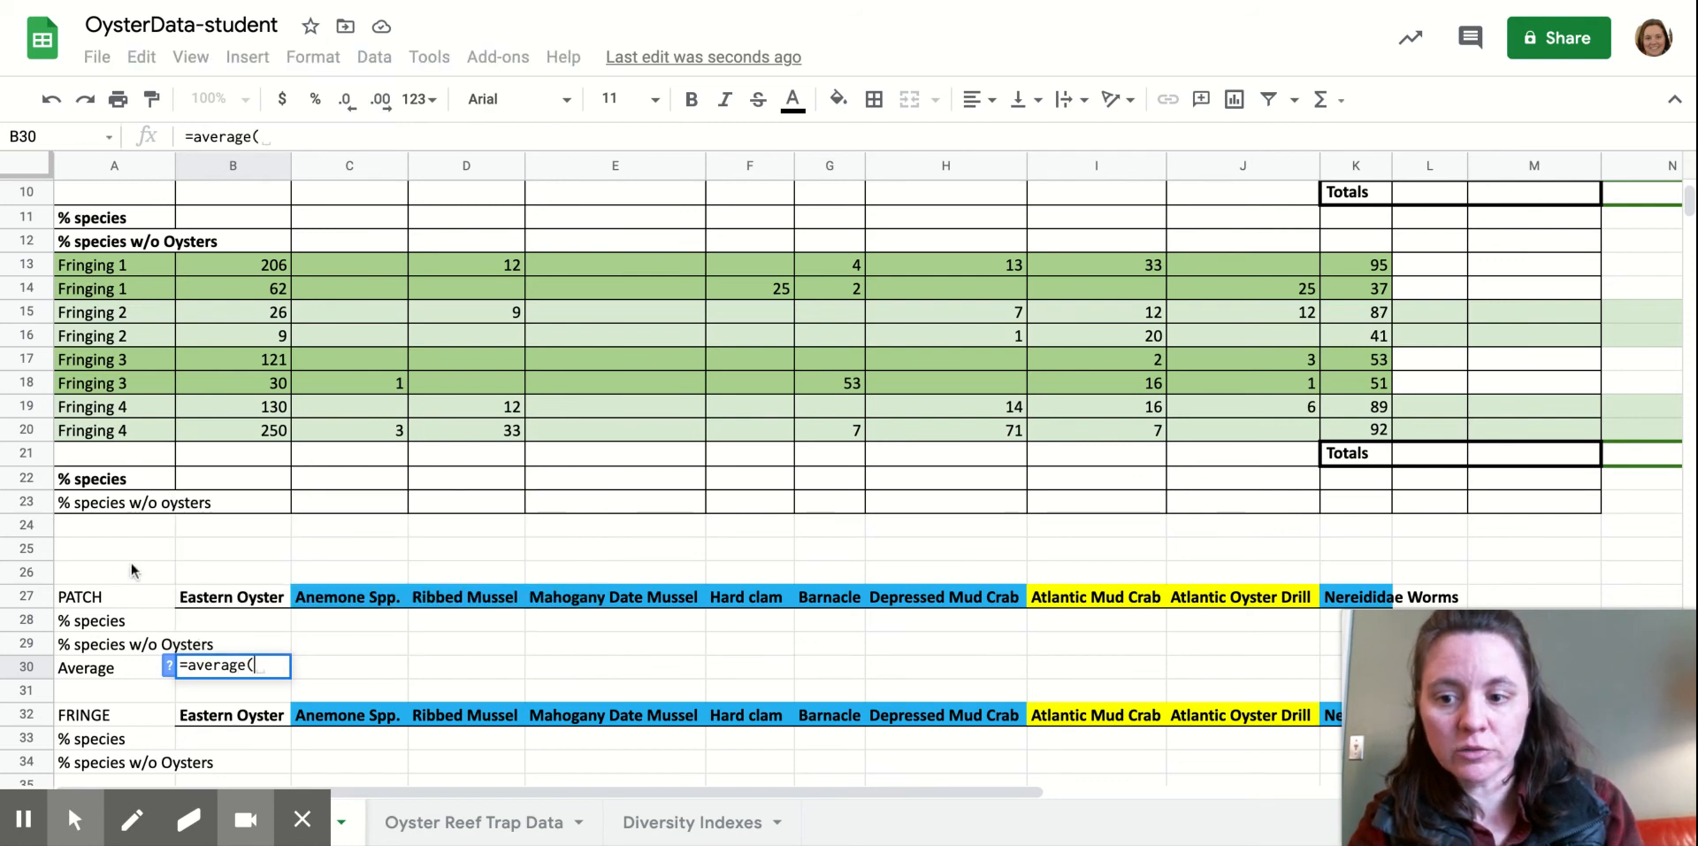
{"action": "scroll", "coordinate": [251, 482], "scroll_direction": "up", "scroll_amount": 5}
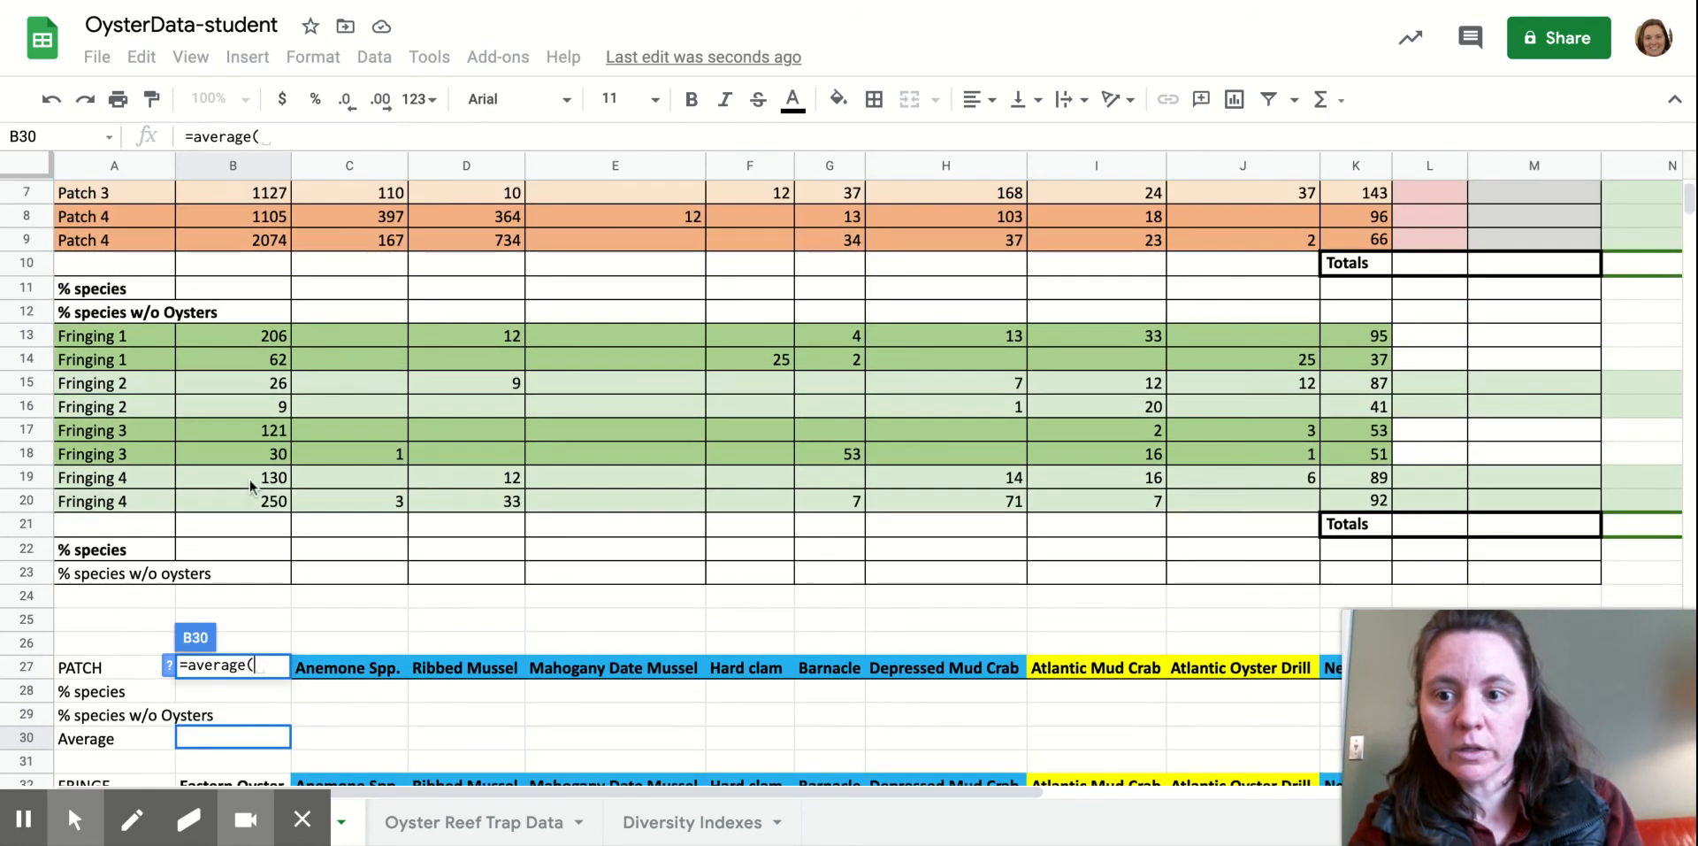
{"action": "scroll", "coordinate": [250, 485], "scroll_direction": "up", "scroll_amount": 2}
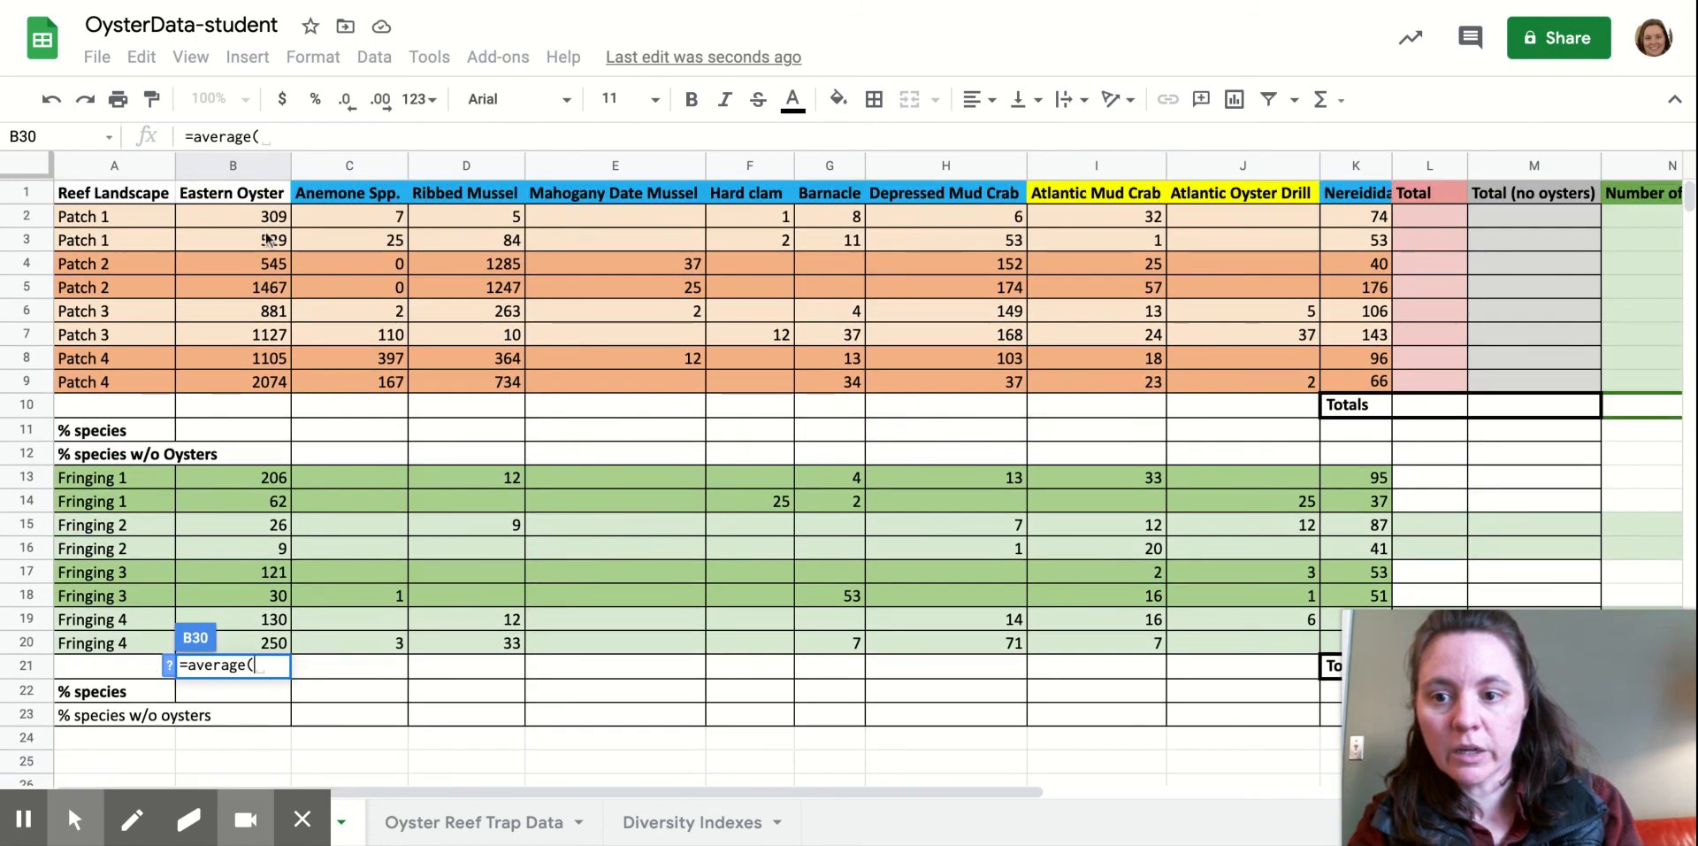
{"action": "left_click_drag", "start_coordinate": [265, 223], "coordinate": [252, 381]}
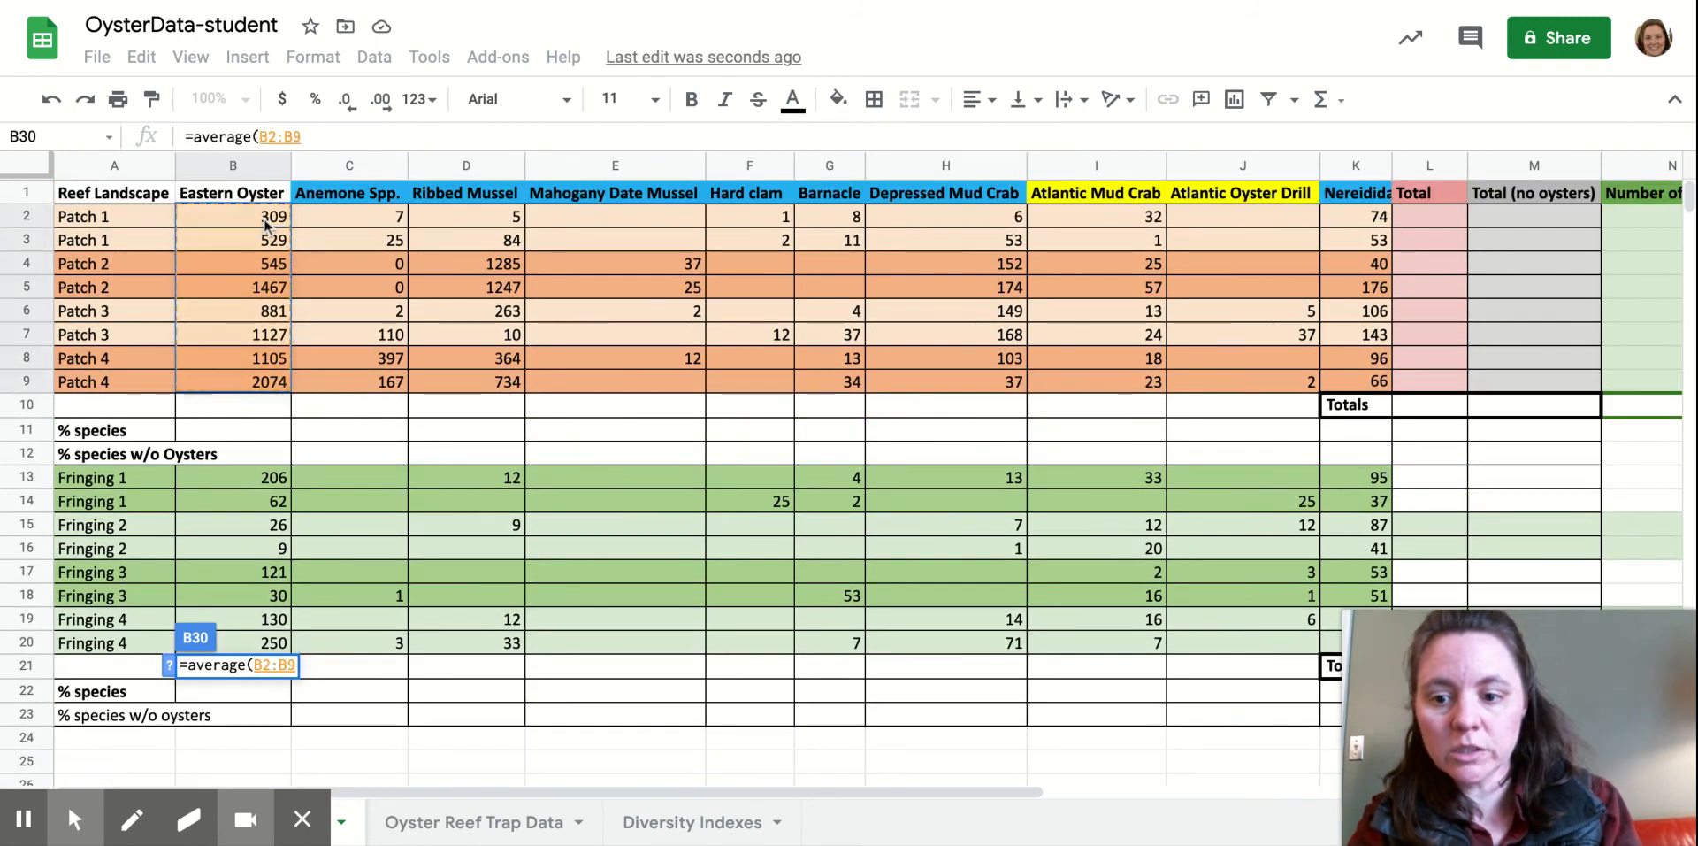
{"action": "type", "text": ")"}
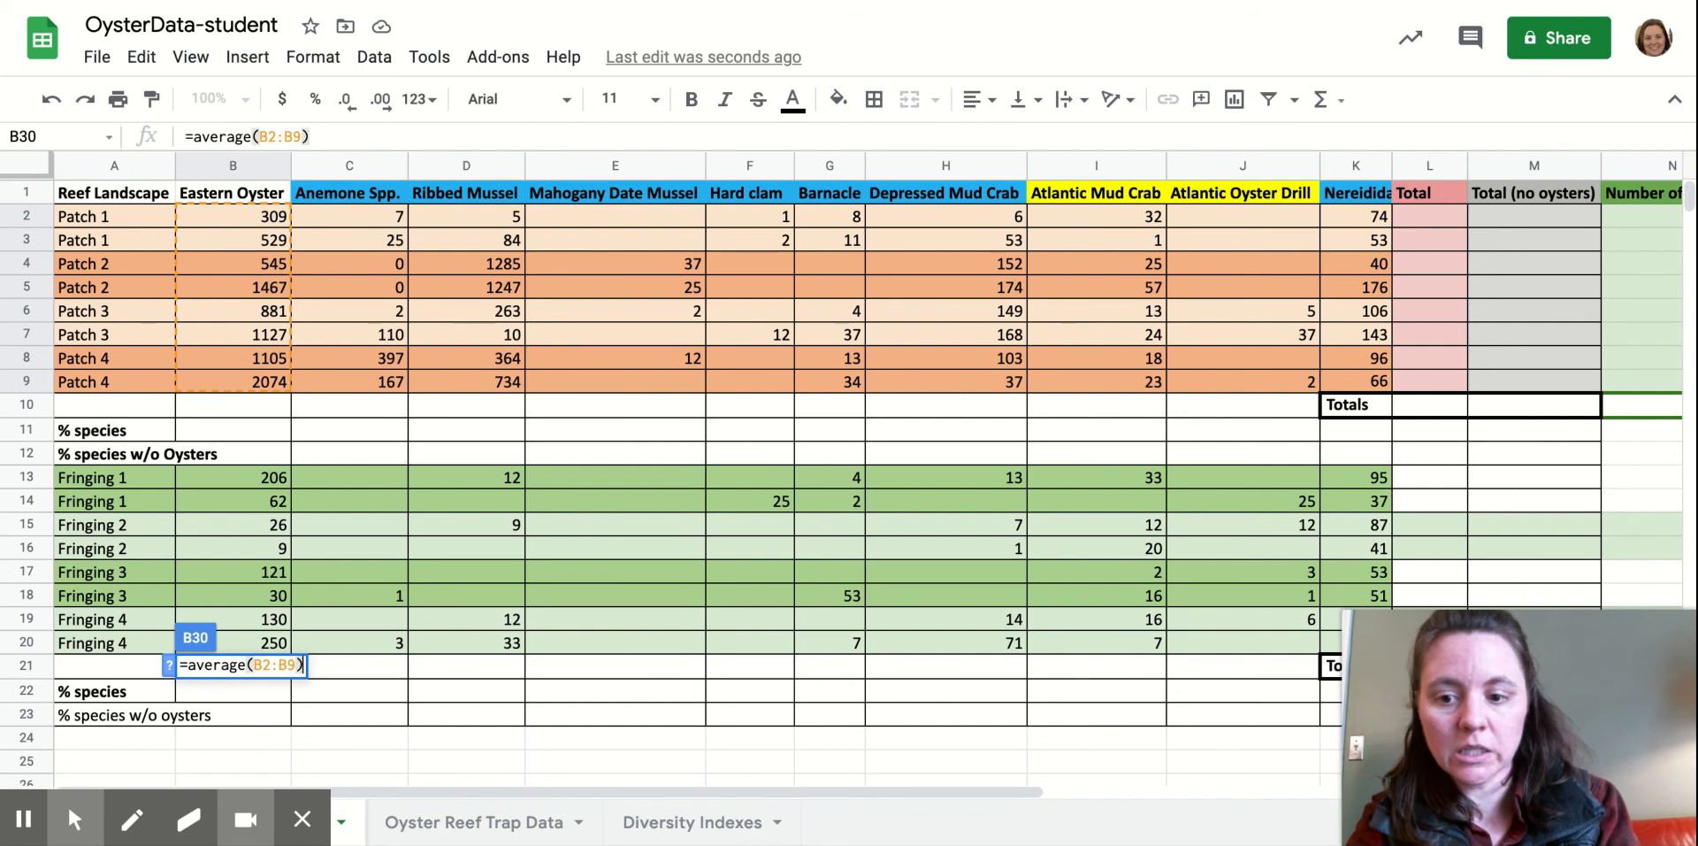
{"action": "key", "text": "Return"}
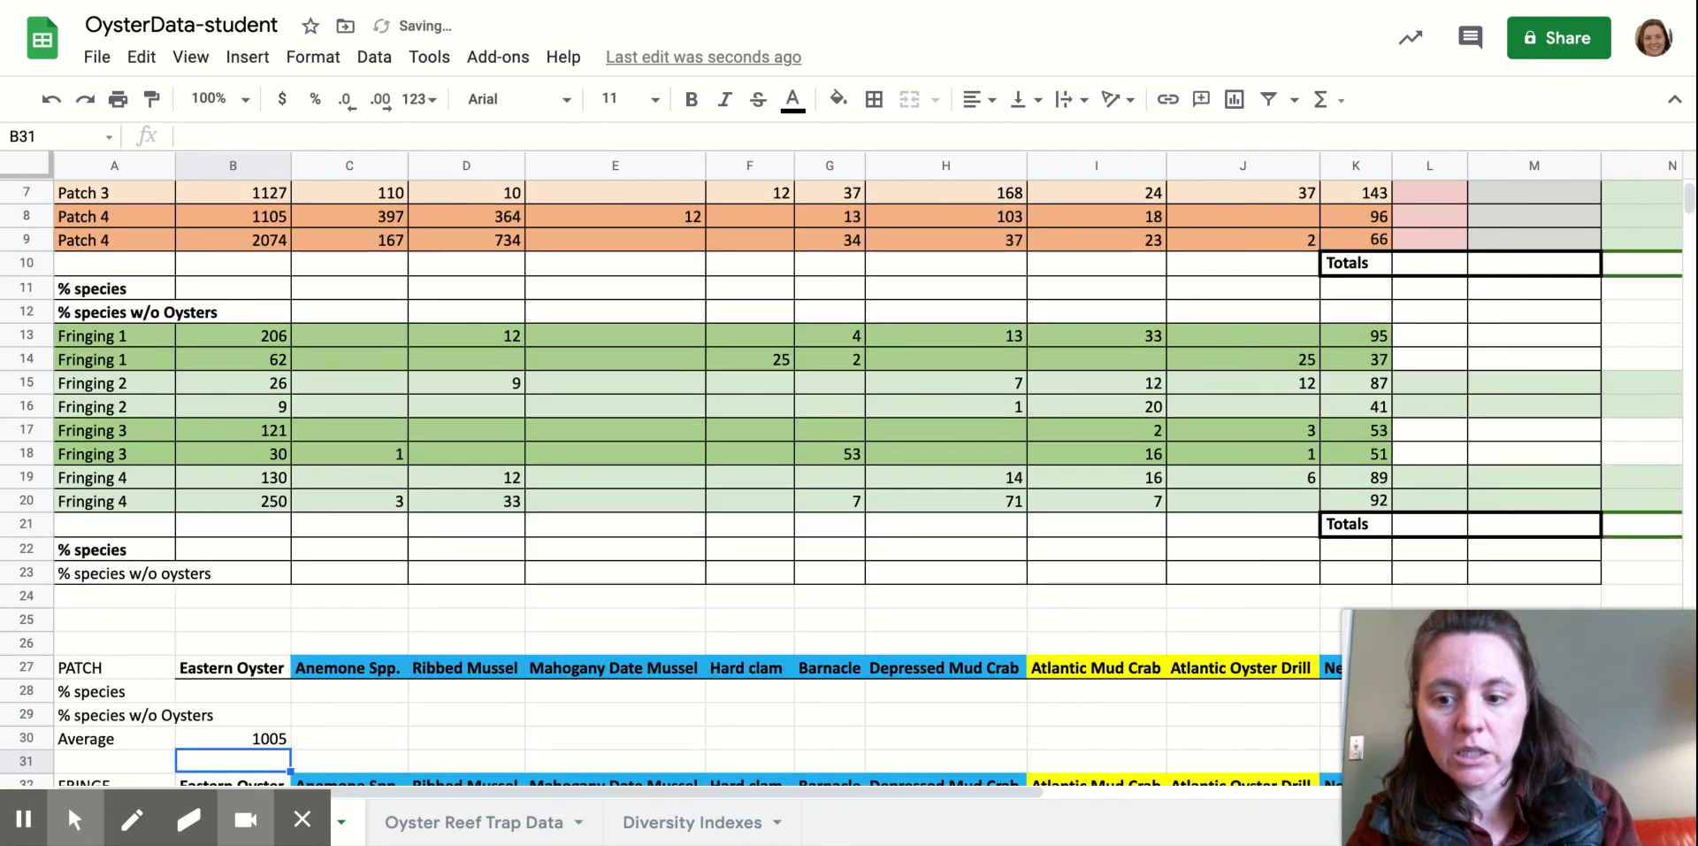
Fill the B30 average formula across row 30 to K30 (Nereididae Worms).
{"action": "left_click", "coordinate": [261, 740]}
{"action": "left_click_drag", "start_coordinate": [289, 746], "coordinate": [1256, 750]}
{"action": "scroll", "coordinate": [1210, 760], "scroll_direction": "right", "scroll_amount": 5}
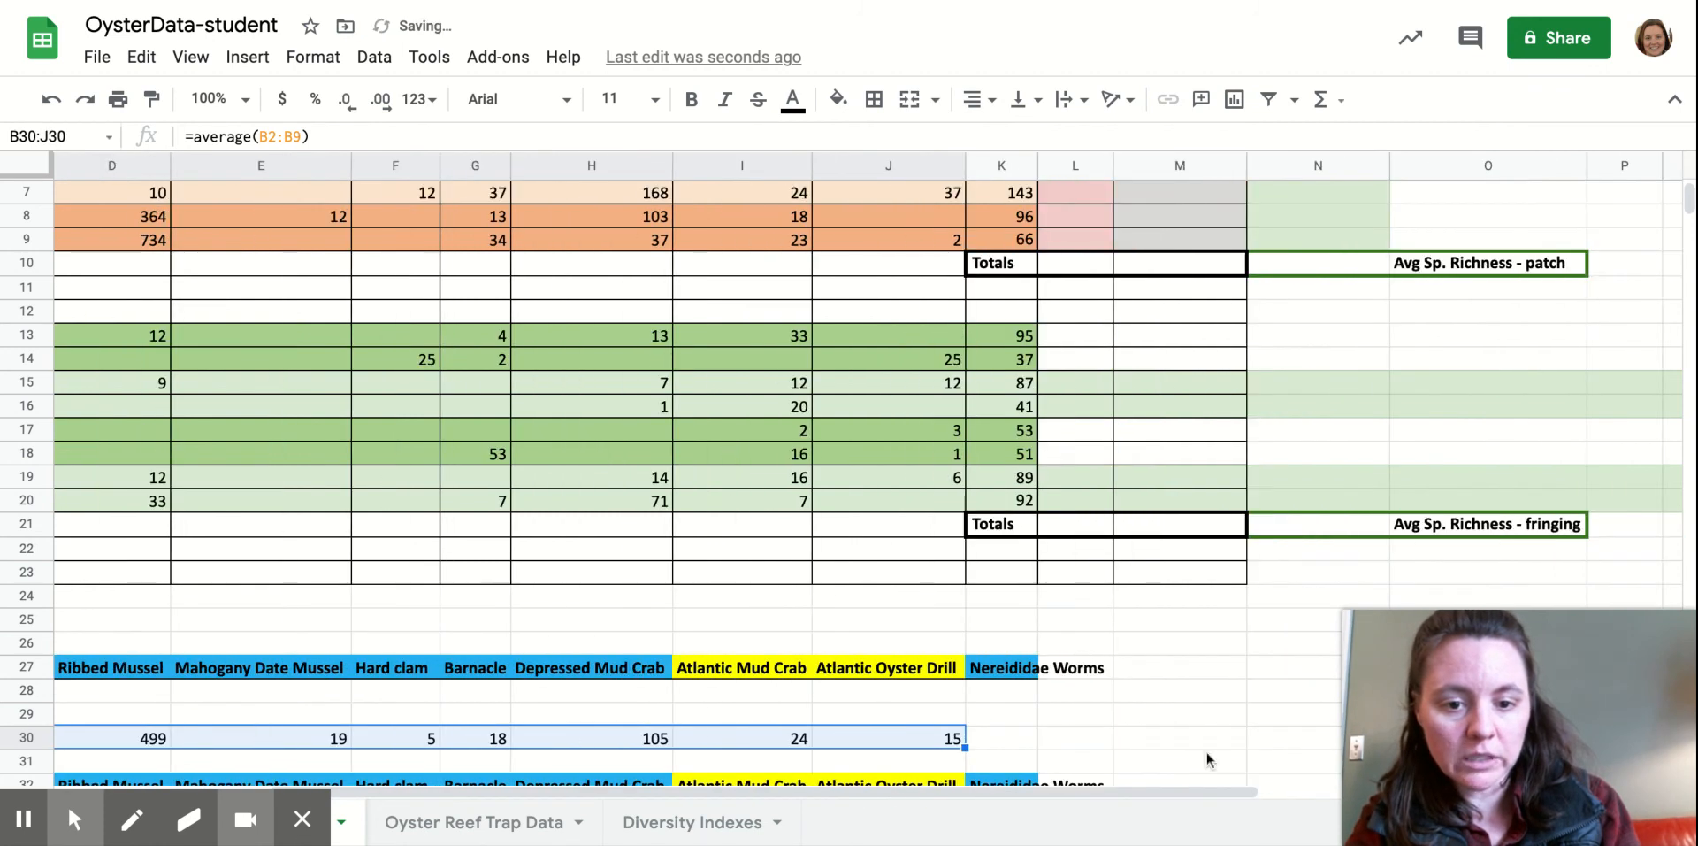
{"action": "left_click_drag", "start_coordinate": [964, 747], "coordinate": [1024, 745]}
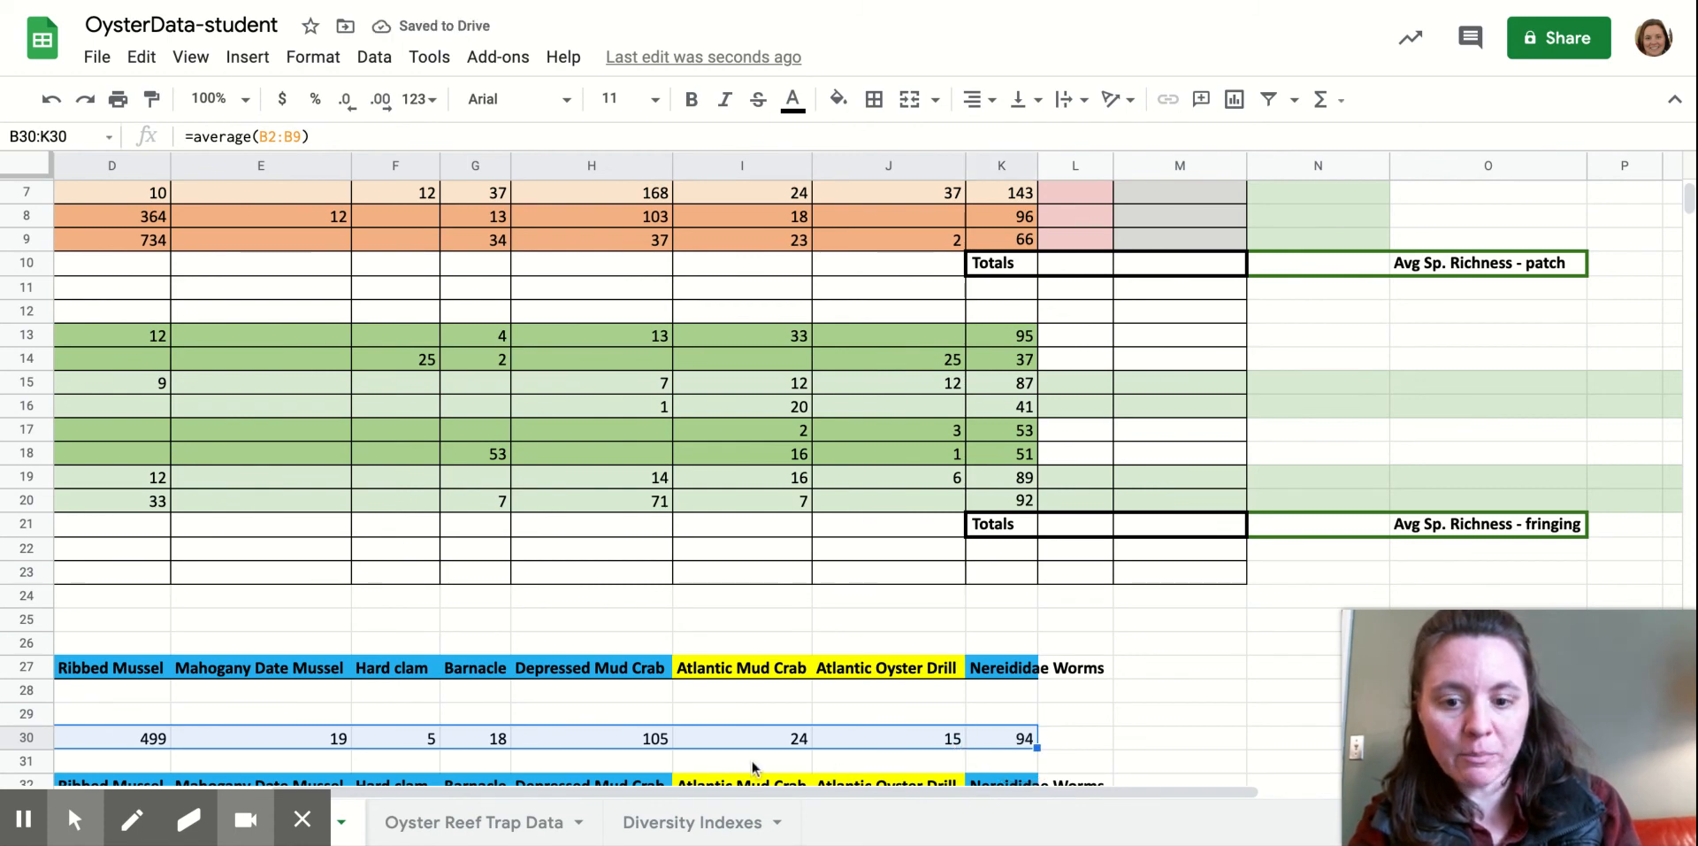
Paste the patch averages as values only into Diversity Indexes G6:P6 and copy them.
{"action": "left_click", "coordinate": [672, 827]}
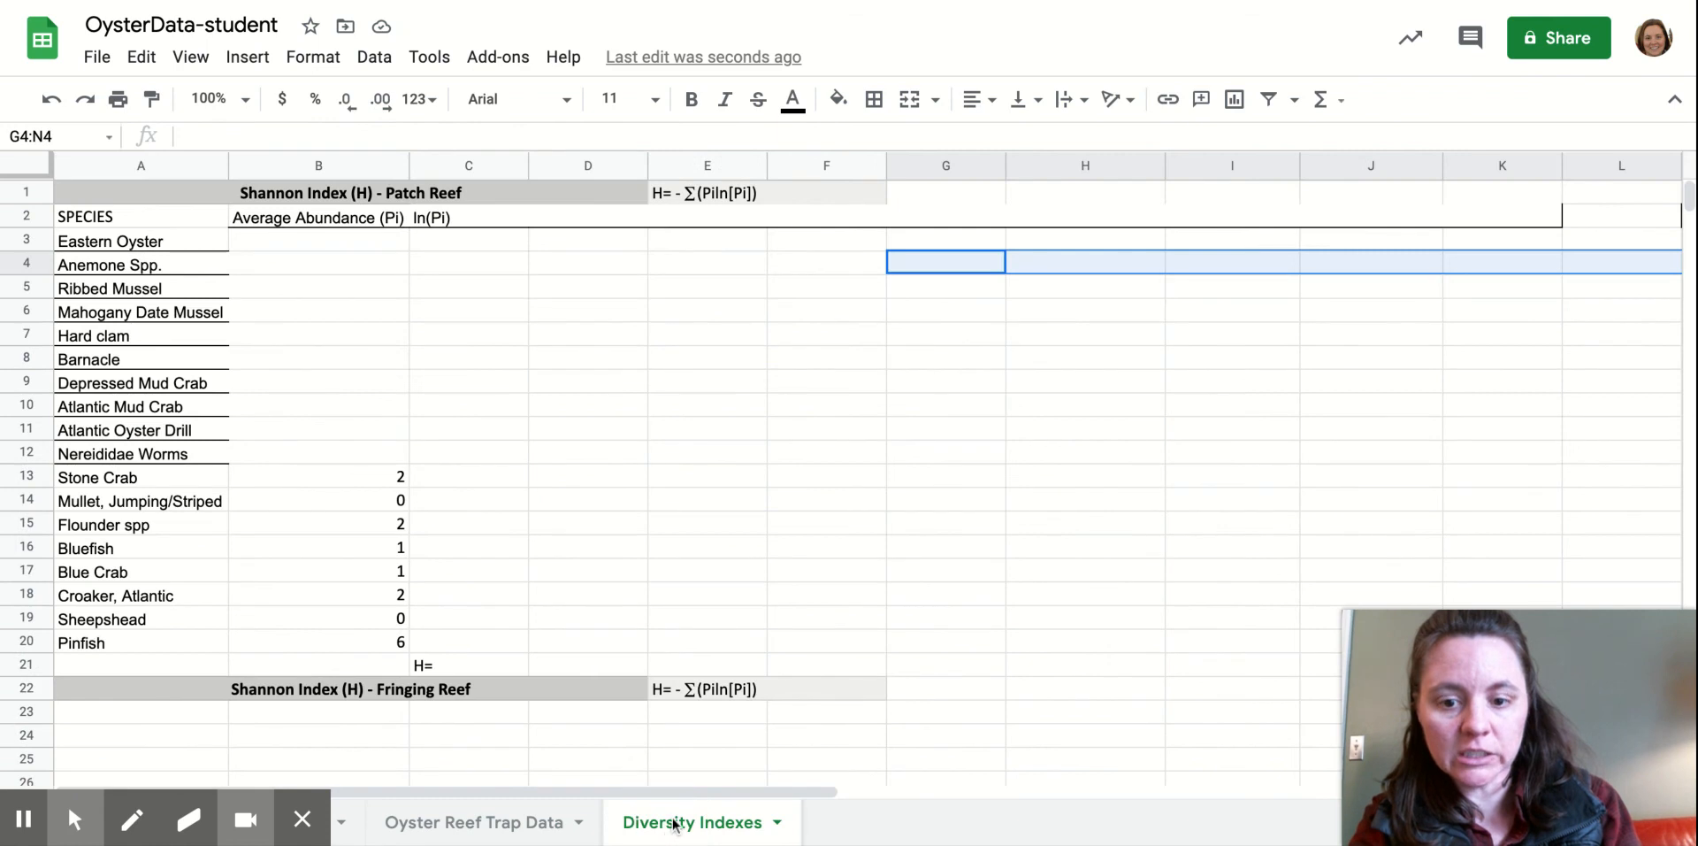
{"action": "left_click", "coordinate": [927, 310]}
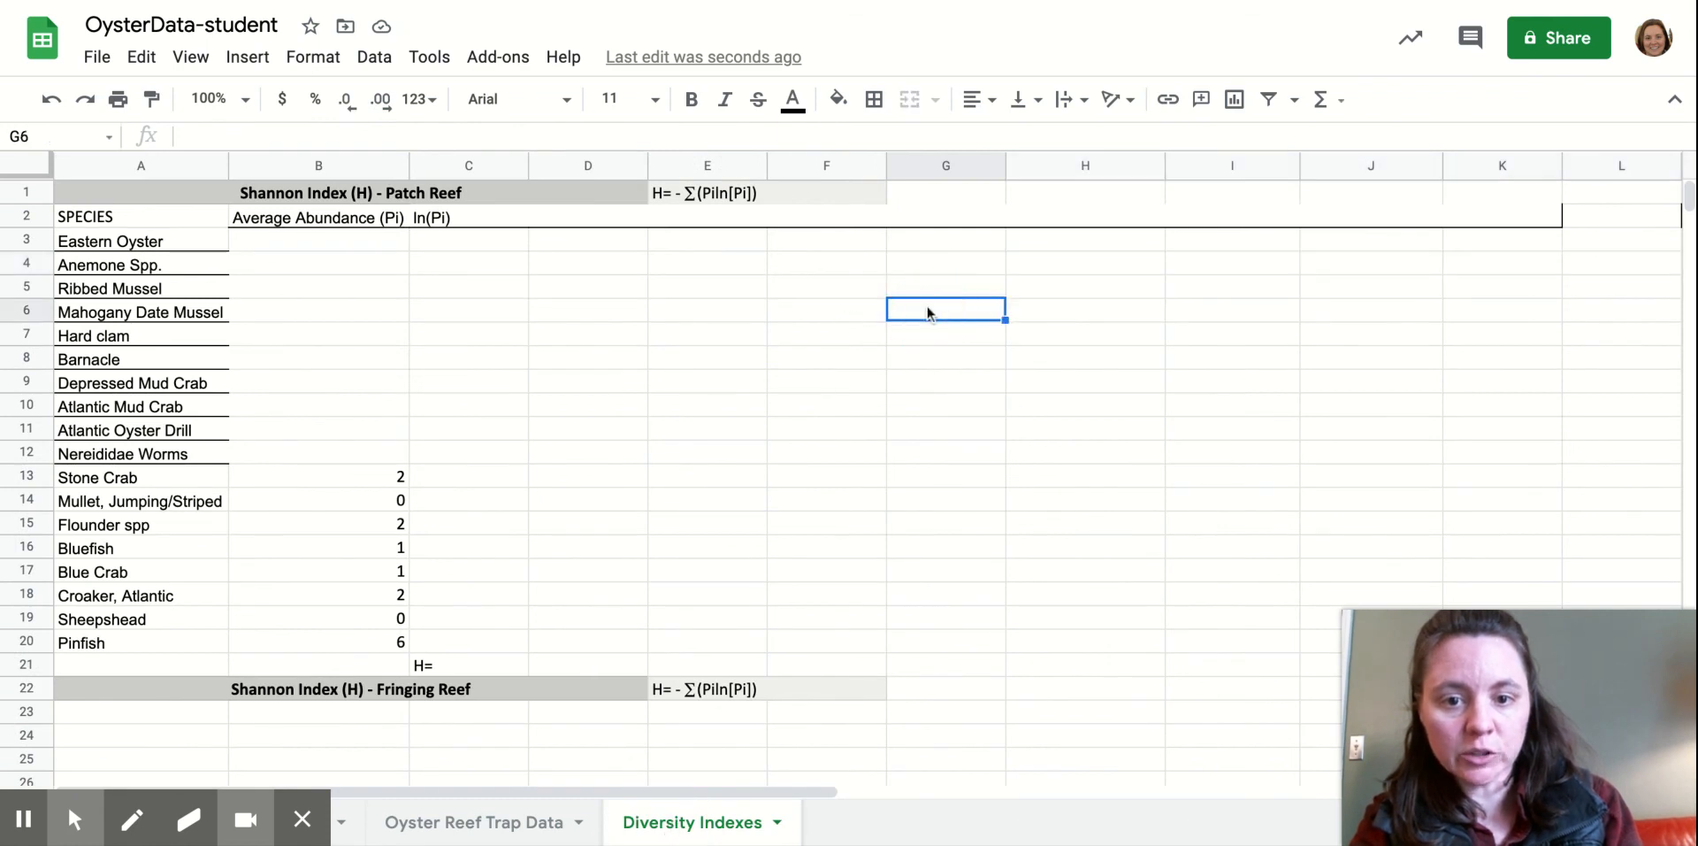
{"action": "right_click", "coordinate": [927, 306]}
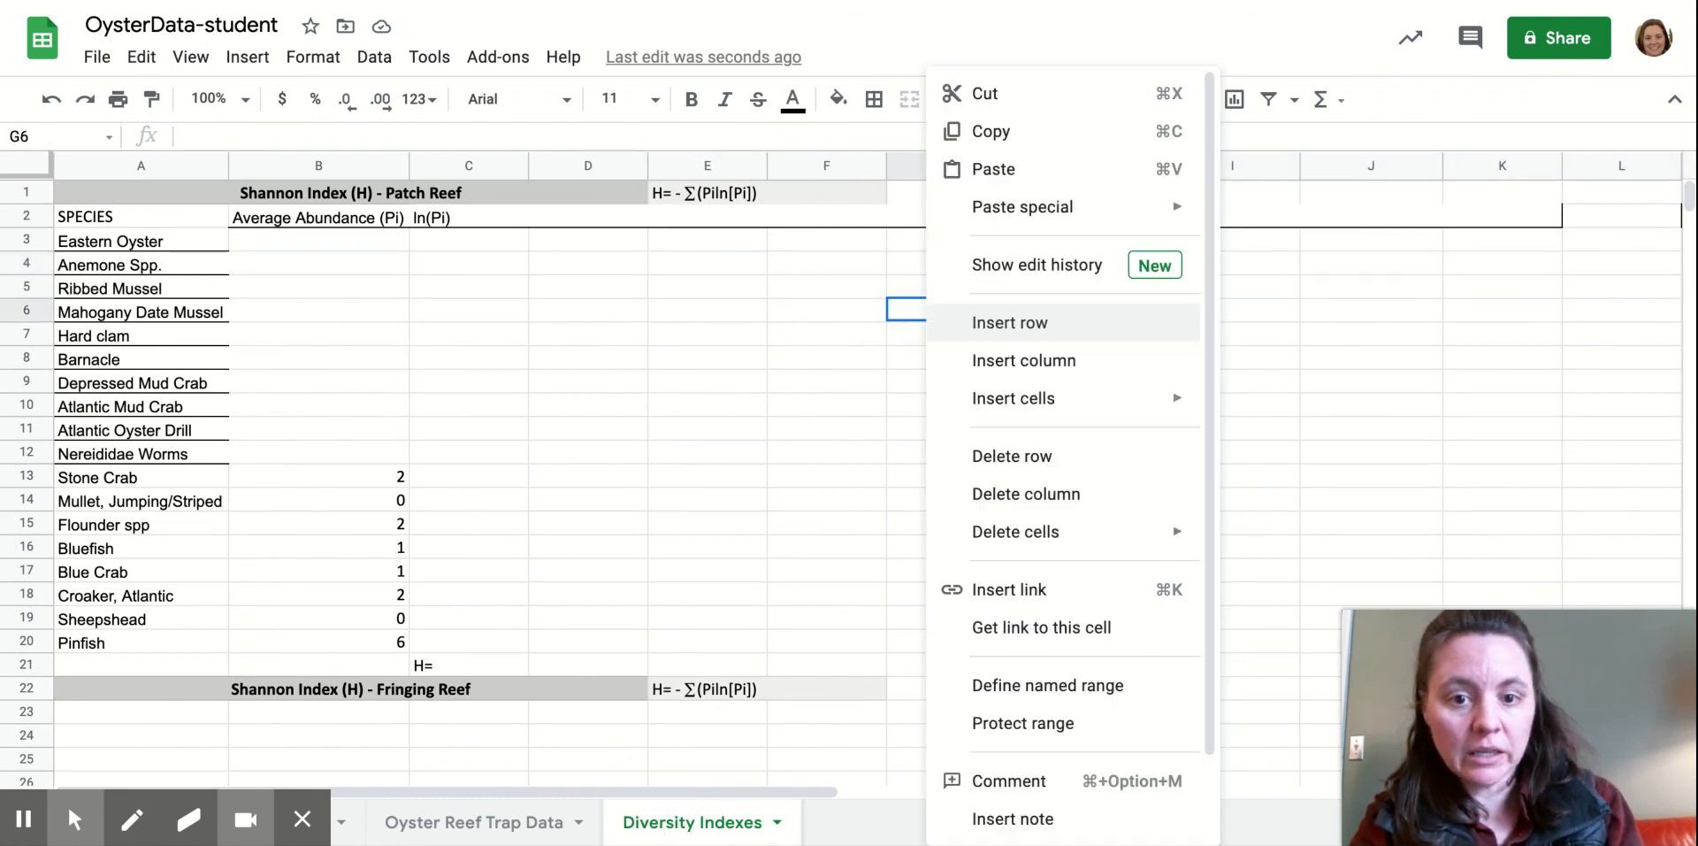
{"action": "mouse_move", "coordinate": [1052, 213]}
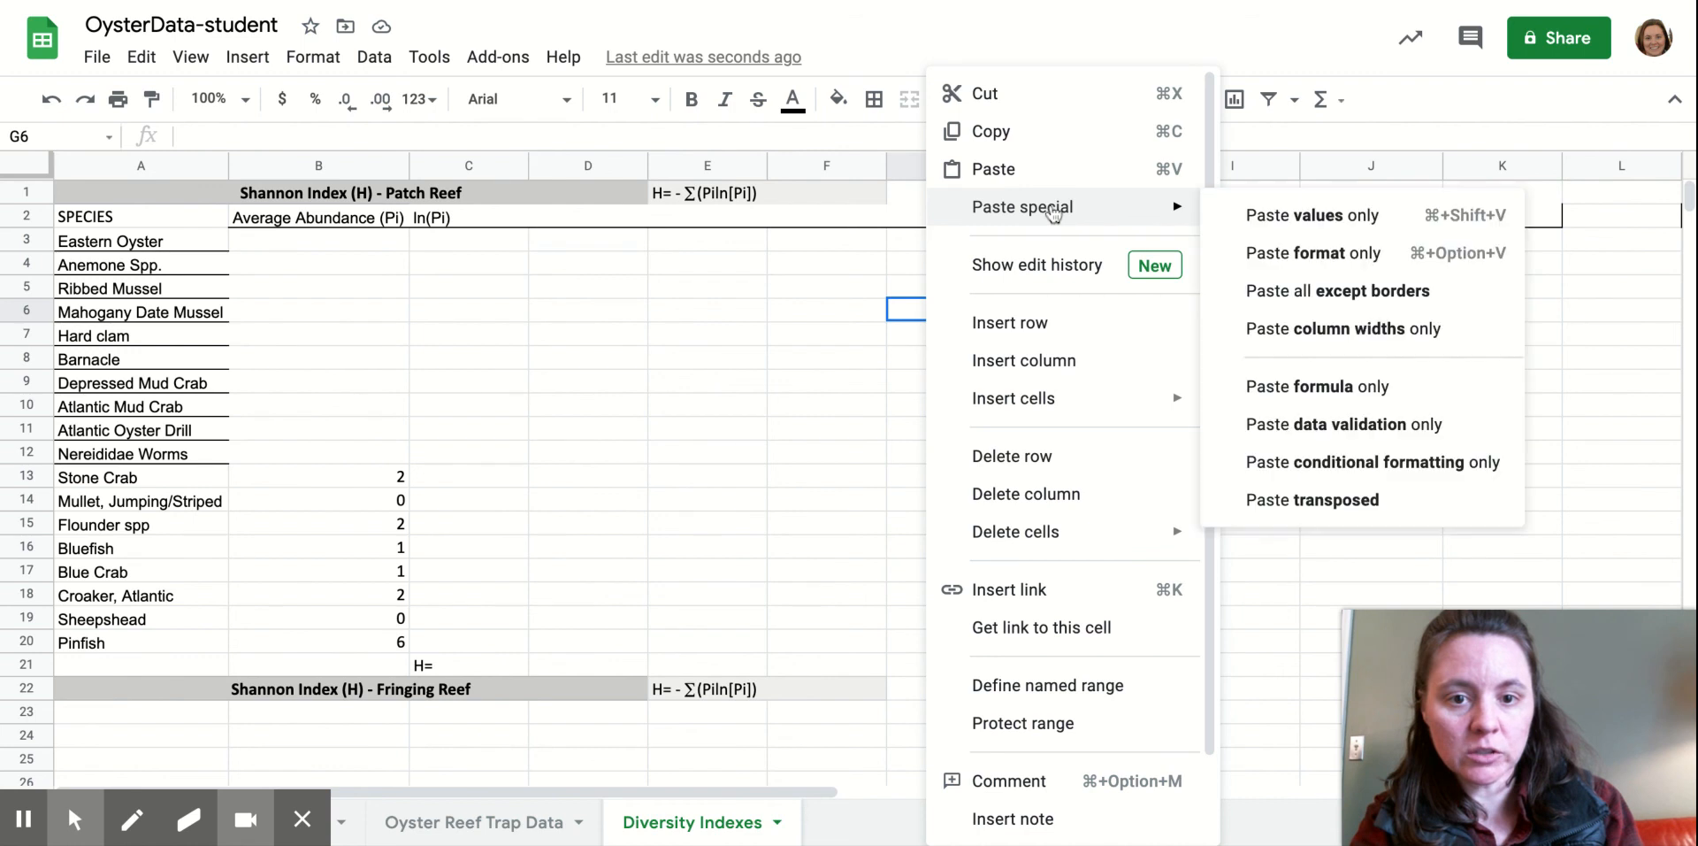
{"action": "left_click", "coordinate": [1309, 216]}
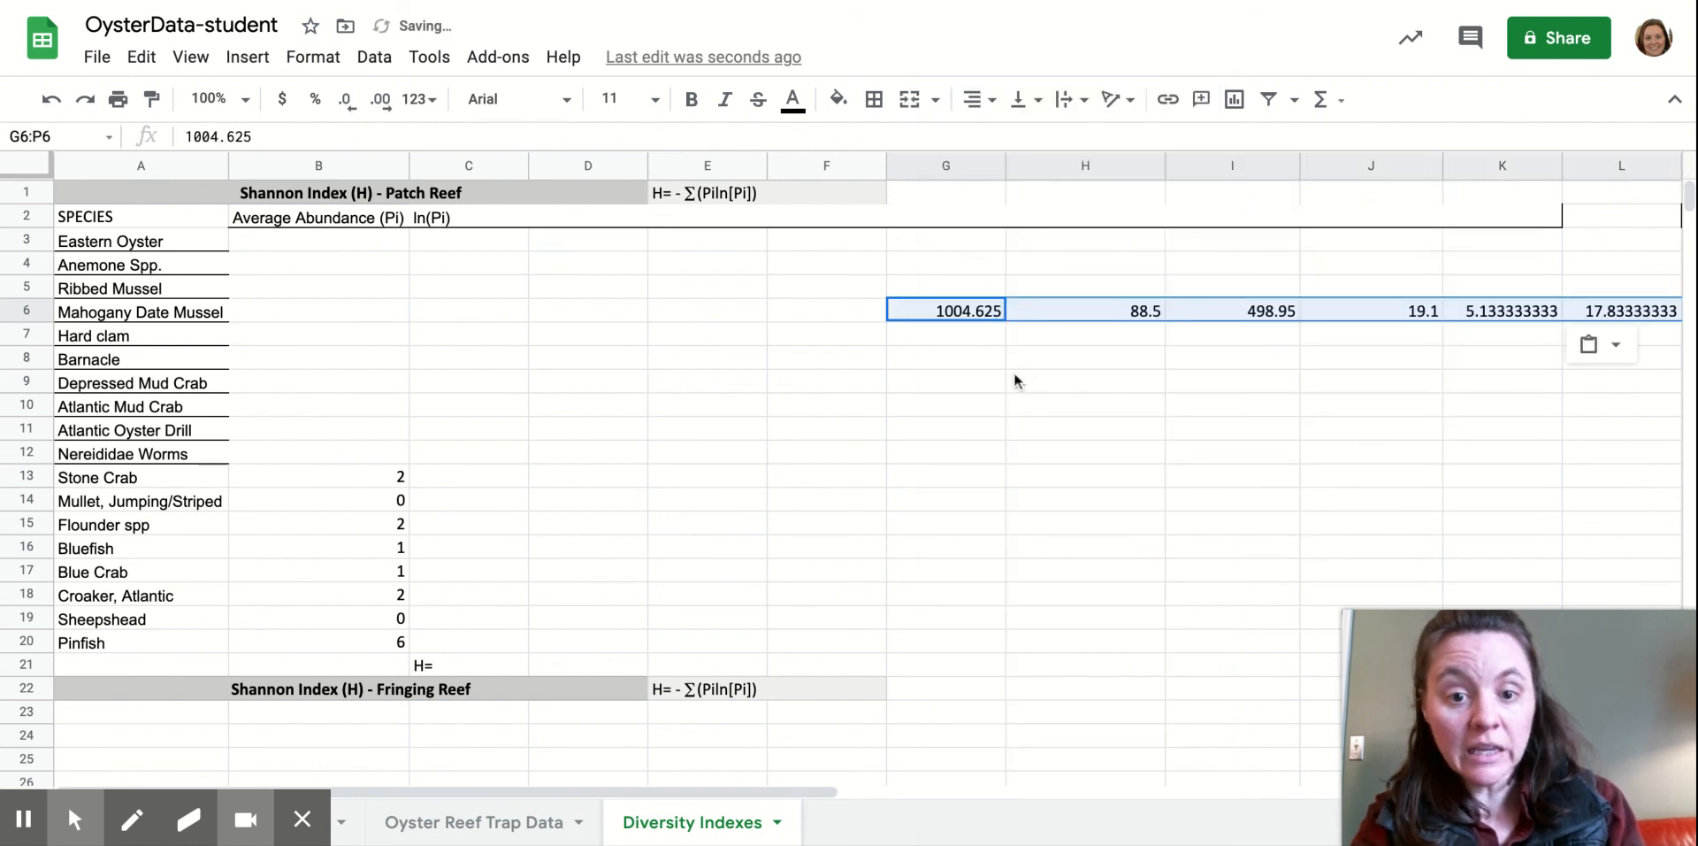
{"action": "key", "text": "ctrl+c"}
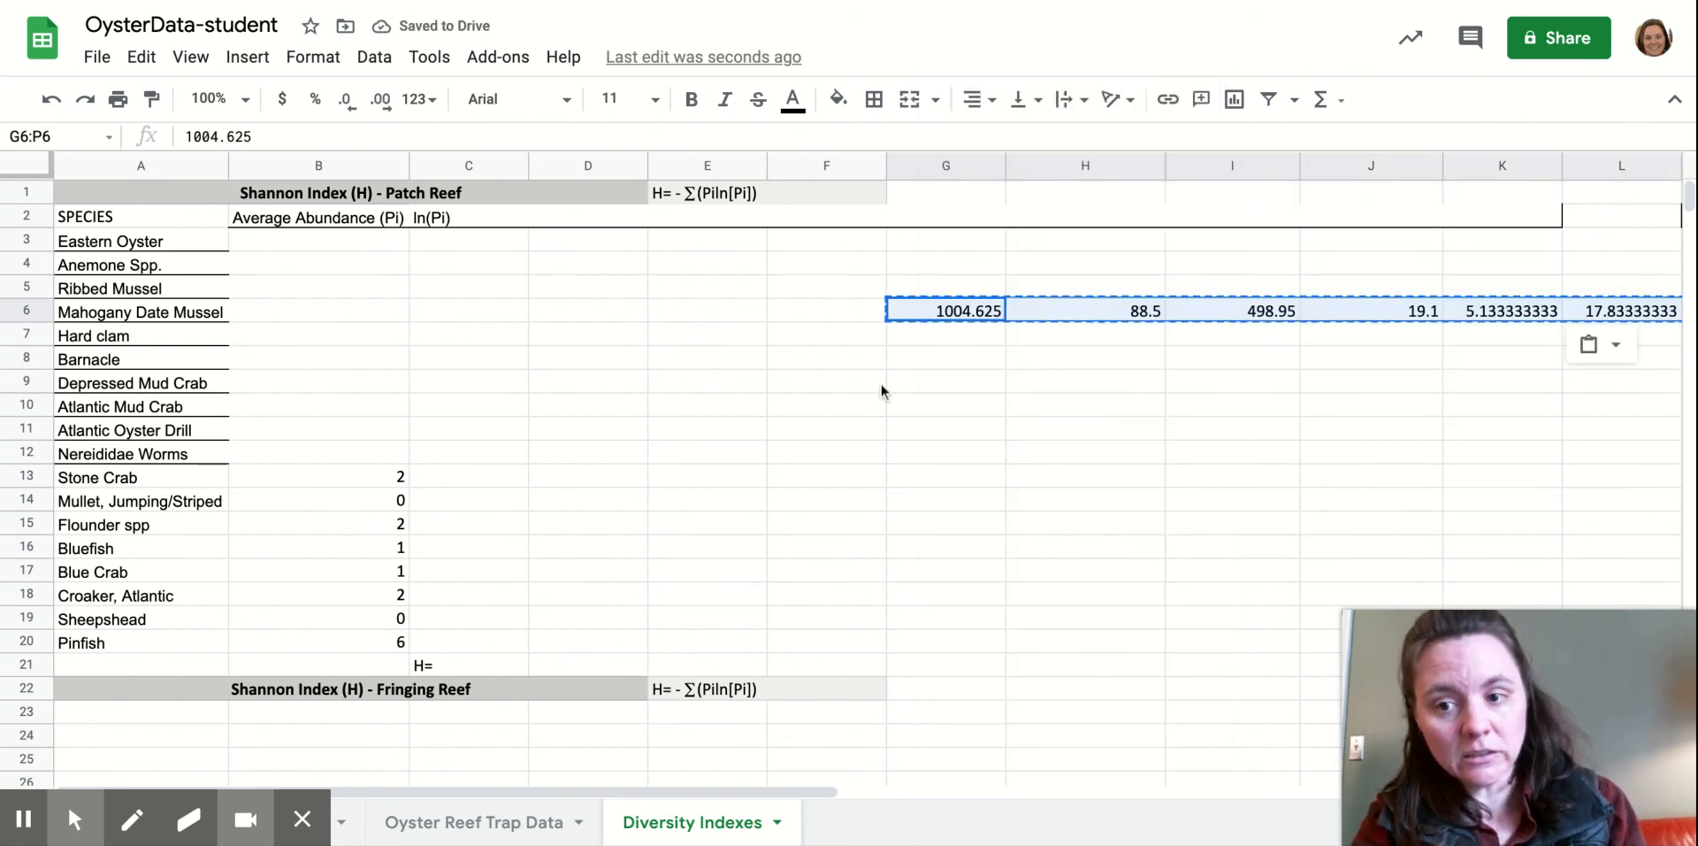
{"action": "left_click", "coordinate": [320, 240]}
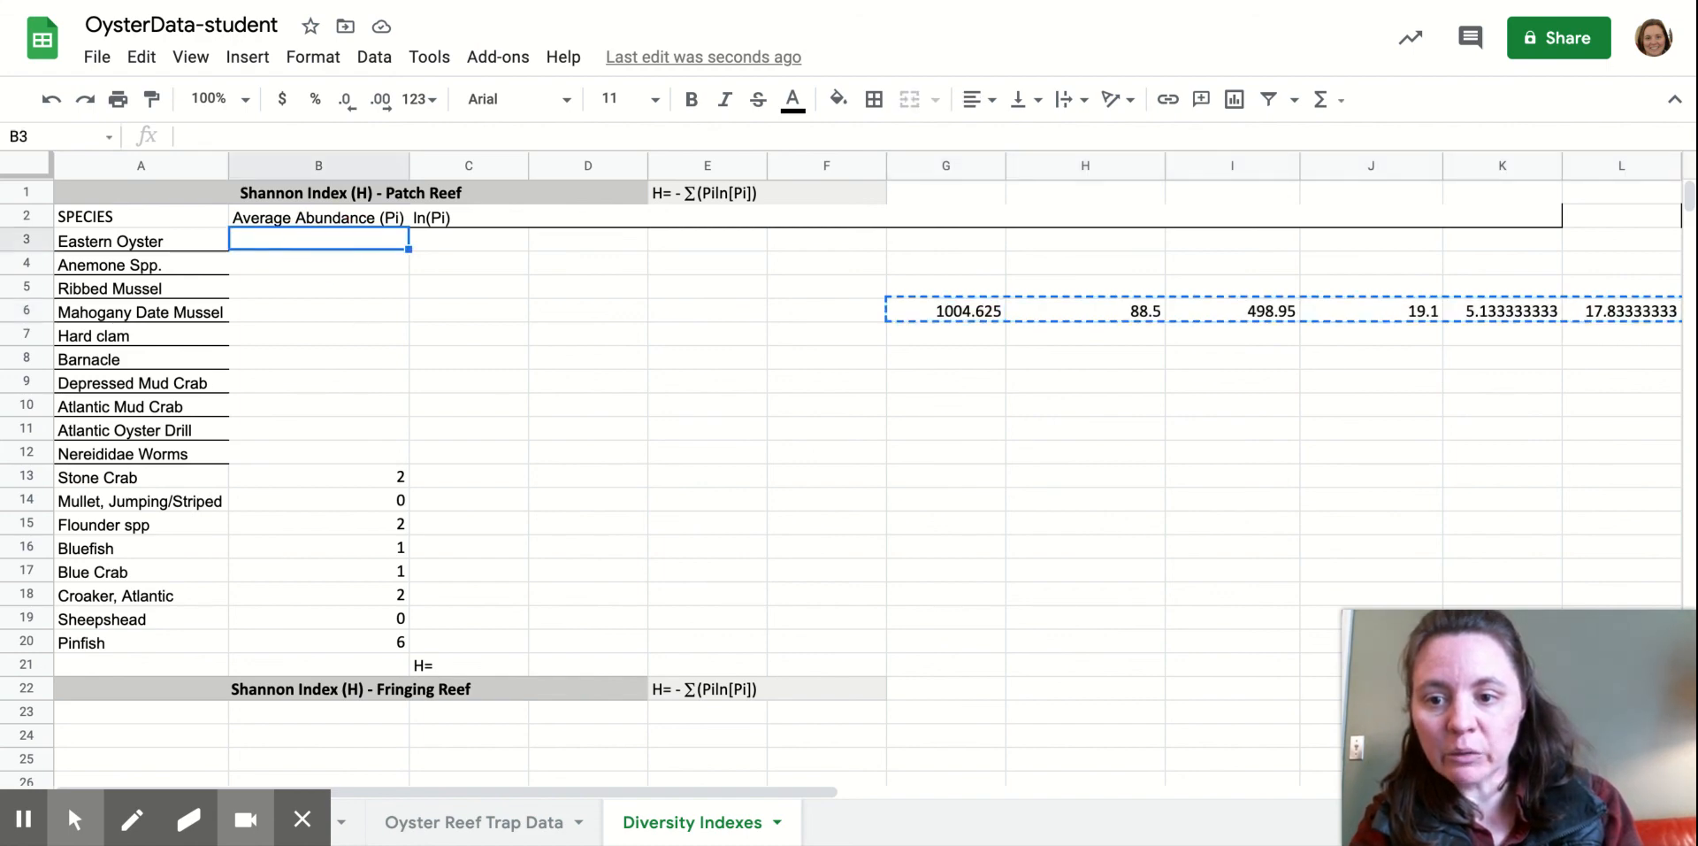
Paste the patch averages transposed into B3, running down the Average Abundance (Pi) column.
{"action": "right_click", "coordinate": [320, 240]}
{"action": "mouse_move", "coordinate": [416, 206]}
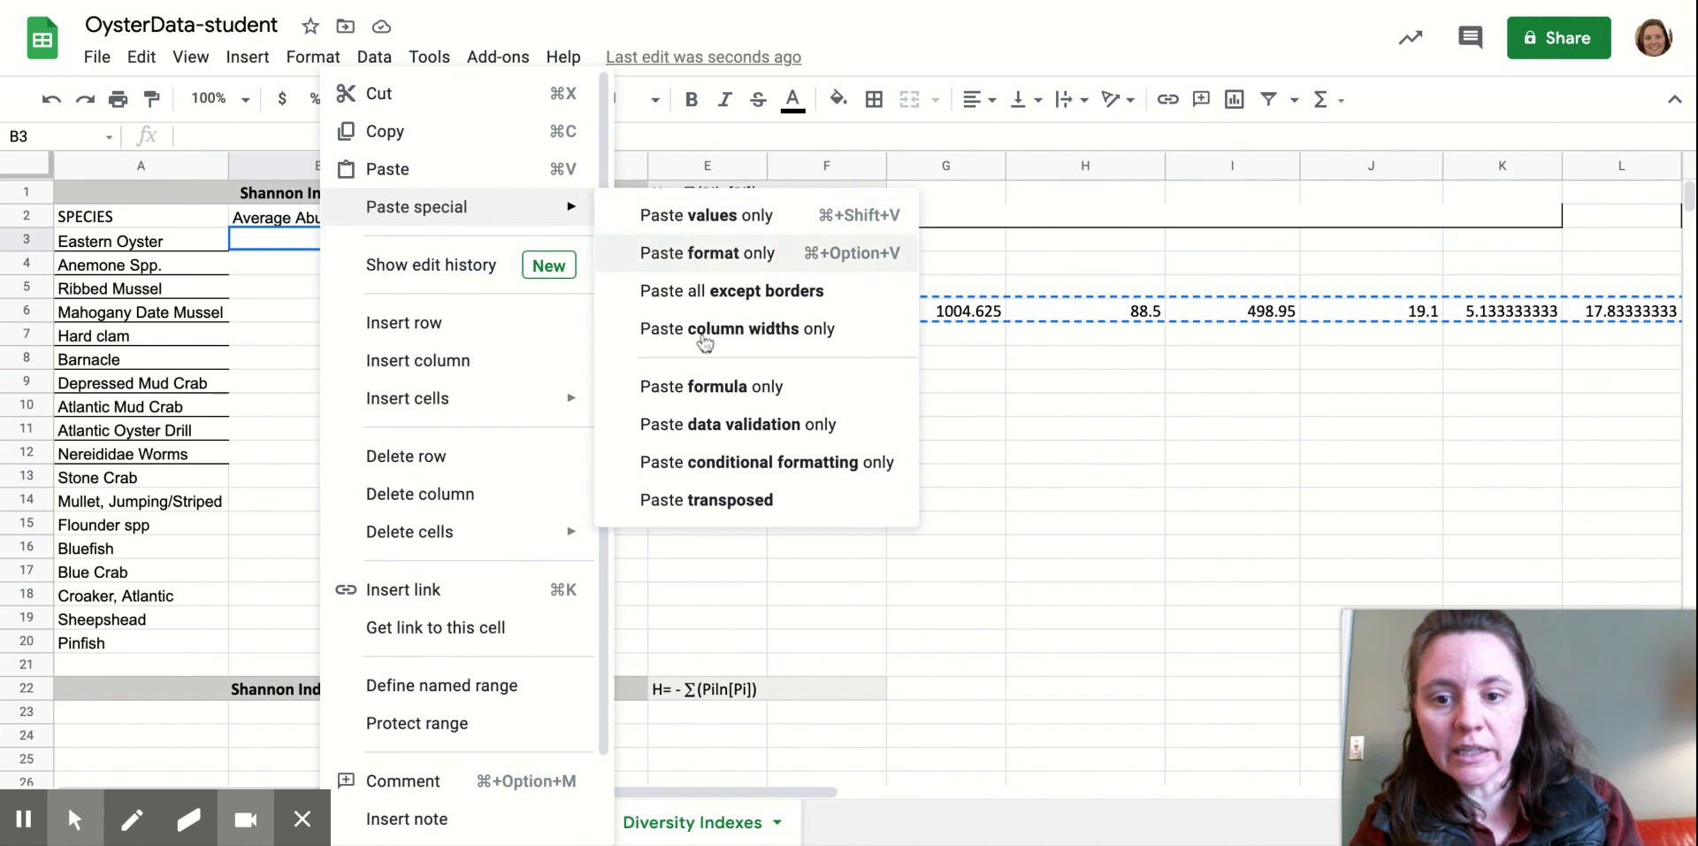
{"action": "left_click", "coordinate": [692, 500]}
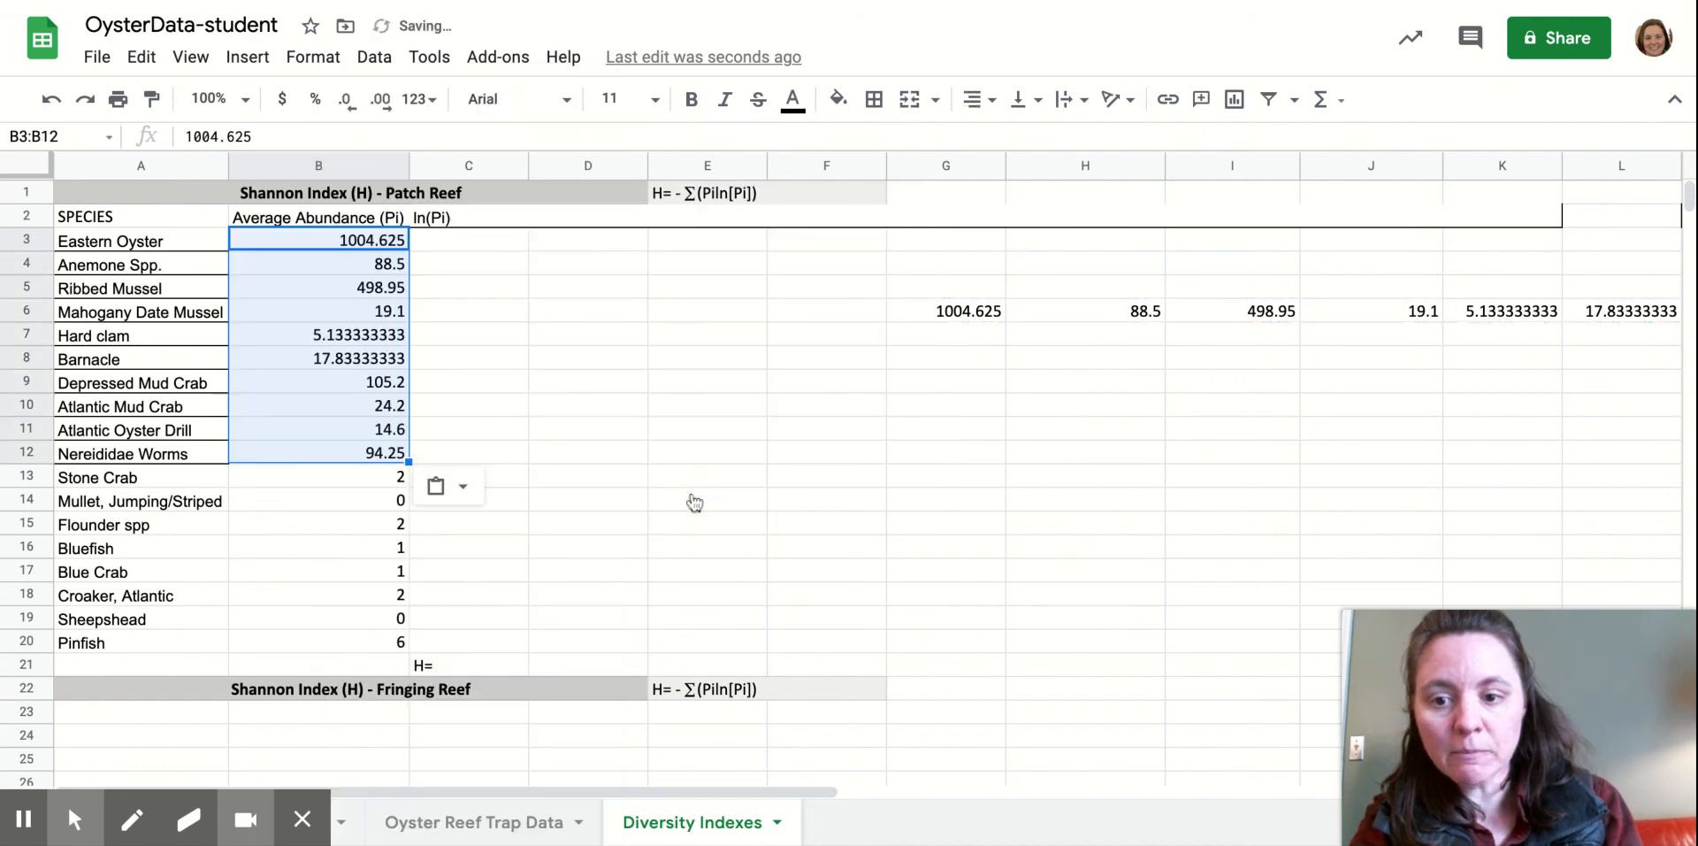
Round the pasted averages in B3:B12 to whole numbers (1005, 89, 499 … 94).
{"action": "left_click", "coordinate": [349, 102]}
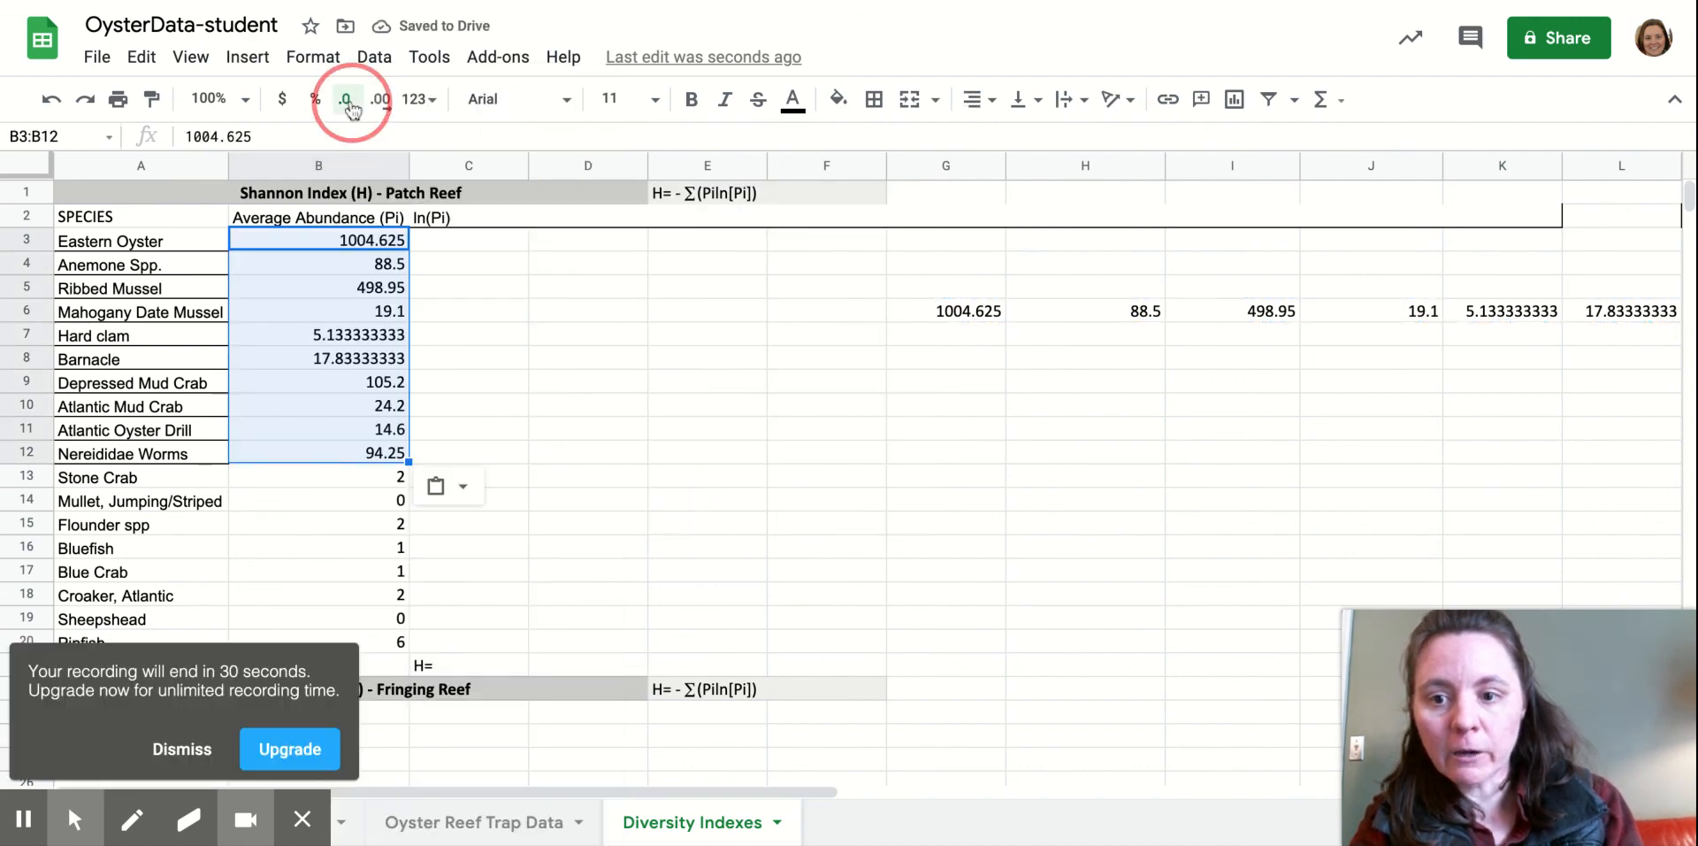
{"action": "left_click", "coordinate": [350, 104]}
{"action": "left_click", "coordinate": [350, 103]}
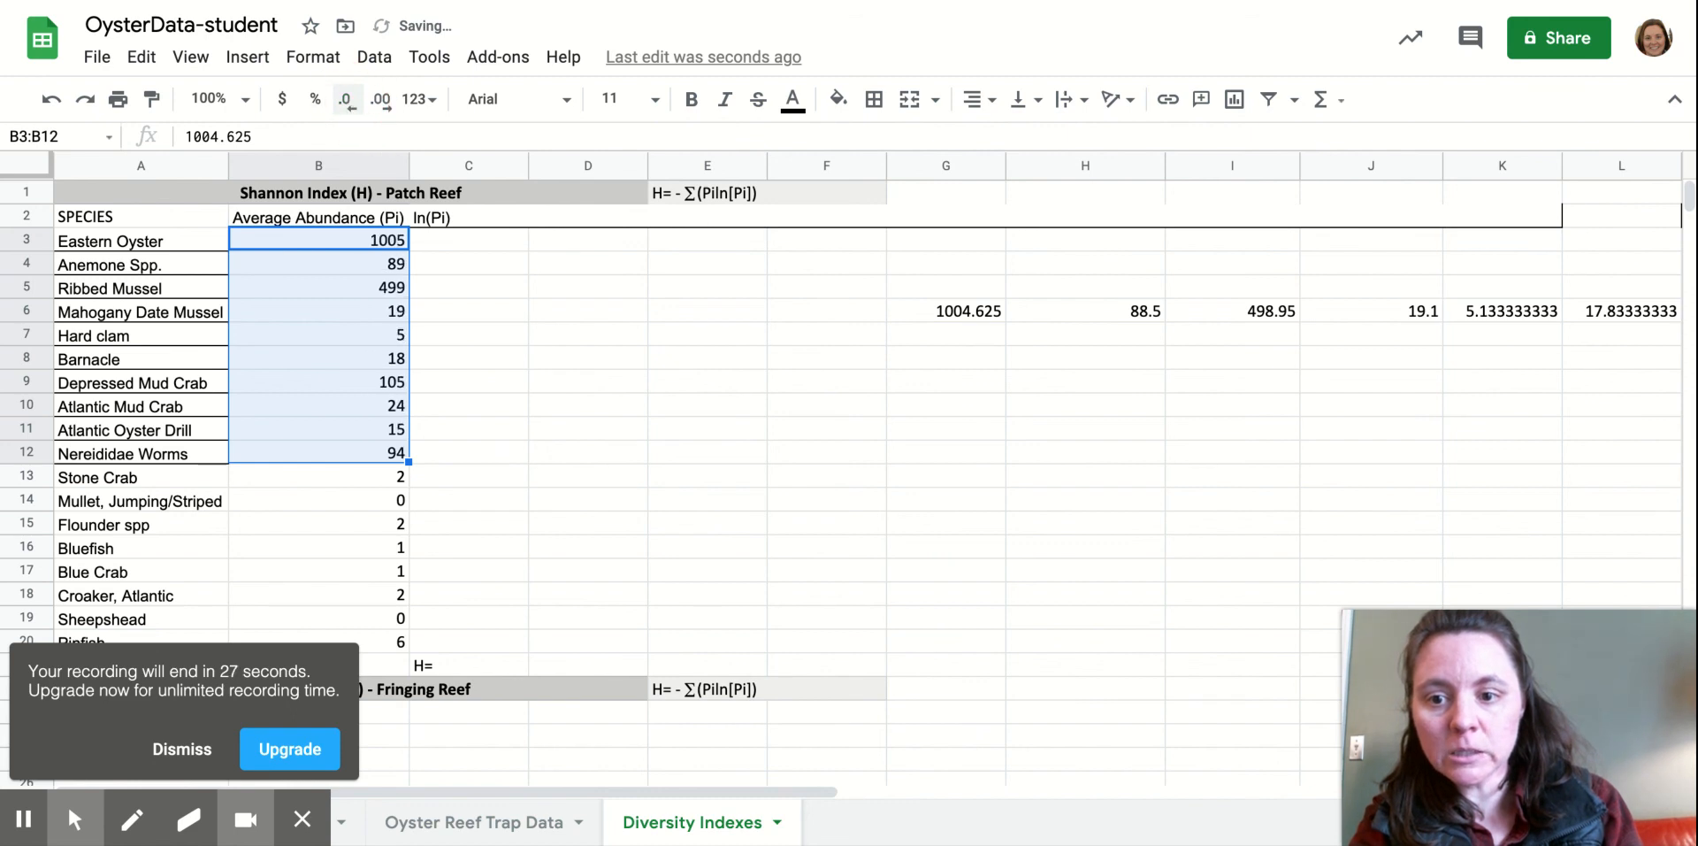
{"action": "mouse_move", "coordinate": [72, 824]}
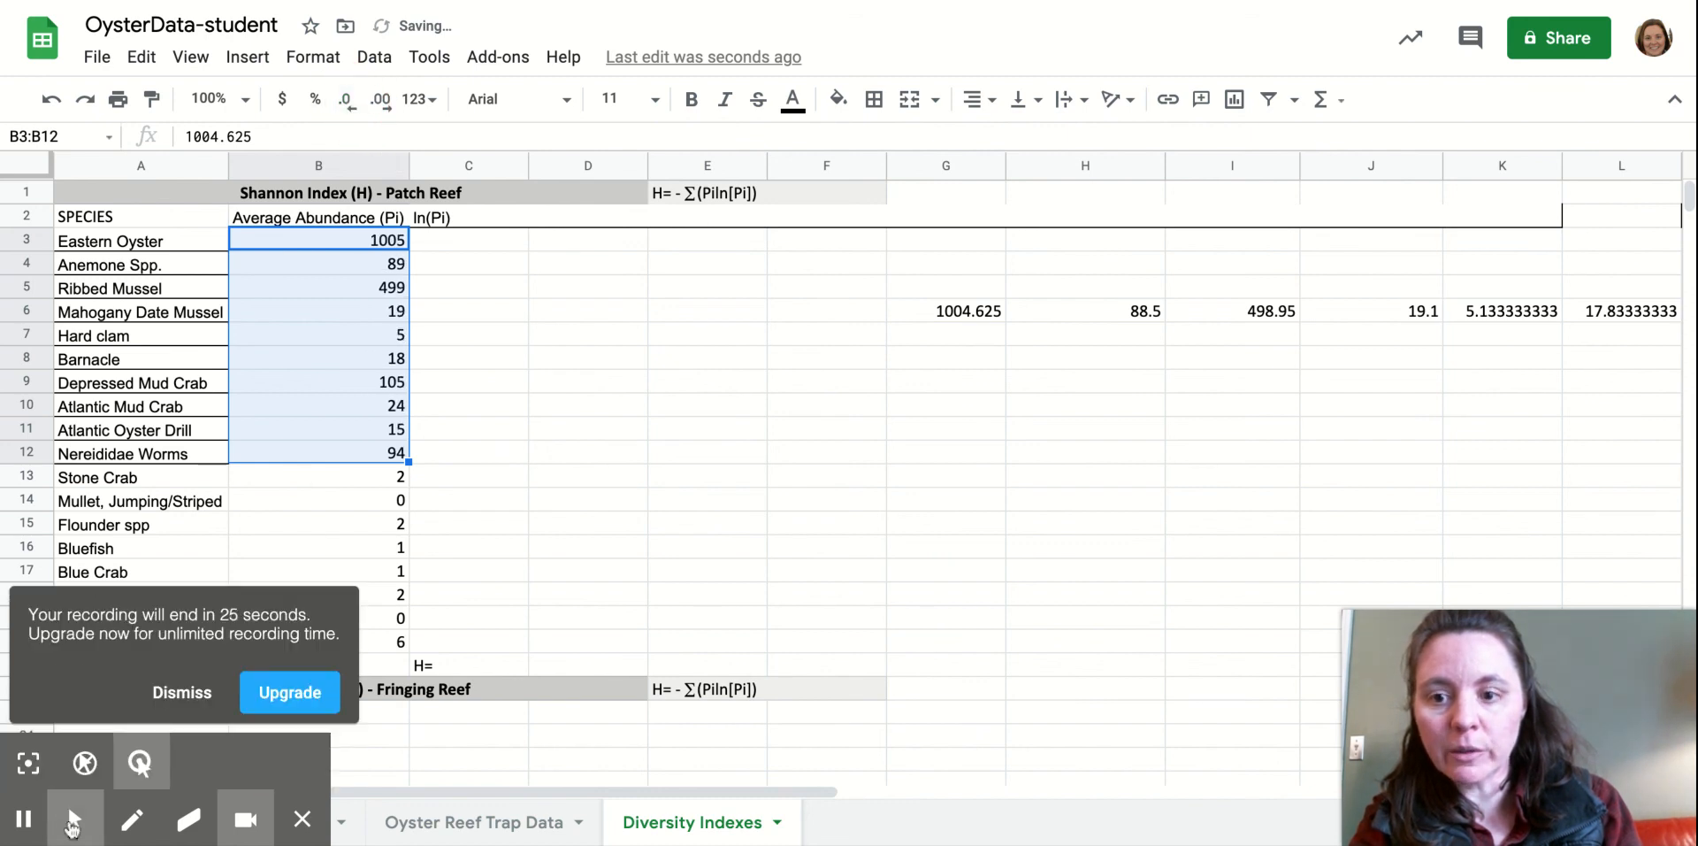